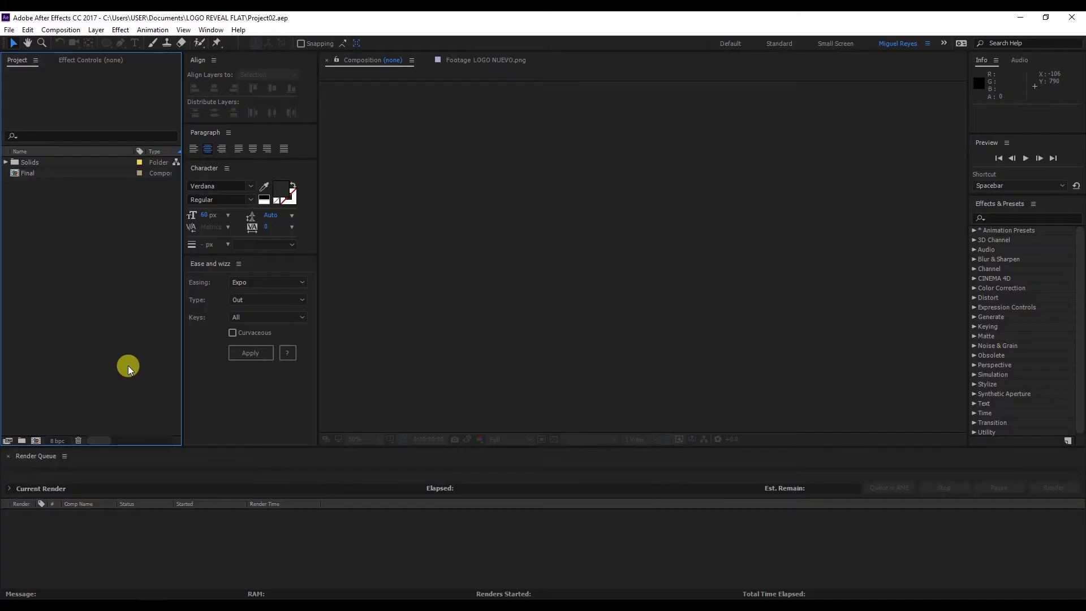
Step: Create a composition named Logo Reveal with the HDTV 1080 29.97 preset and a duration of 0;00;04;00
right_click(113, 300)
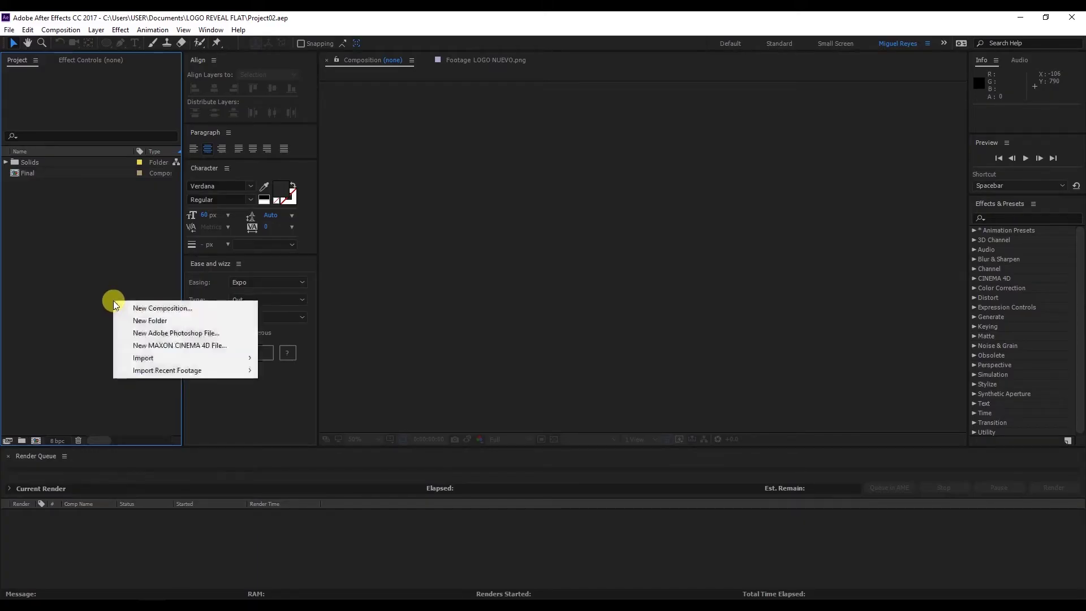
click(123, 307)
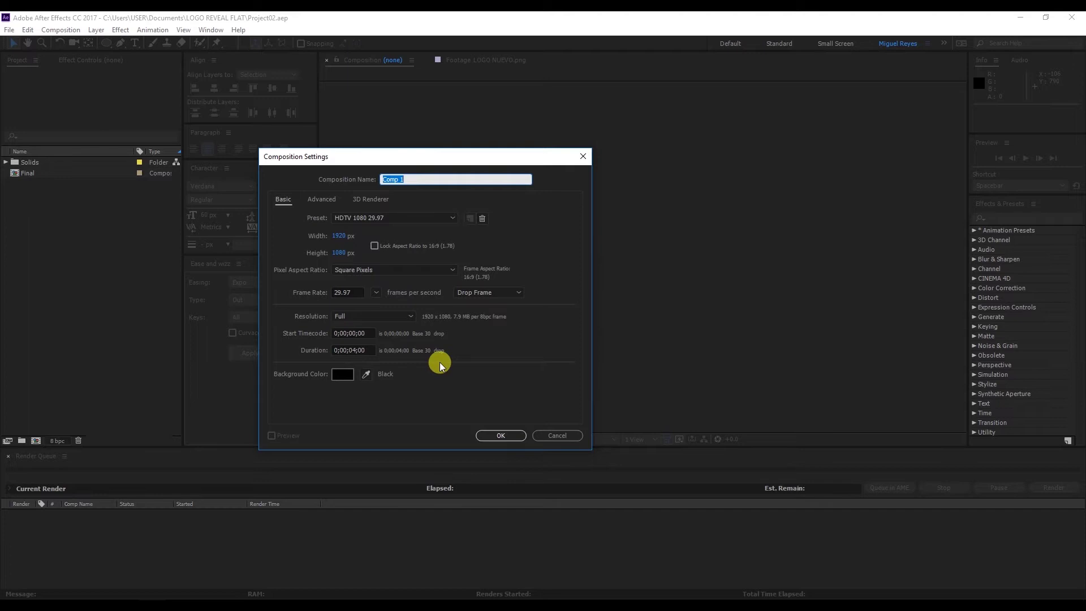
text(Logo Reveal)
click(353, 217)
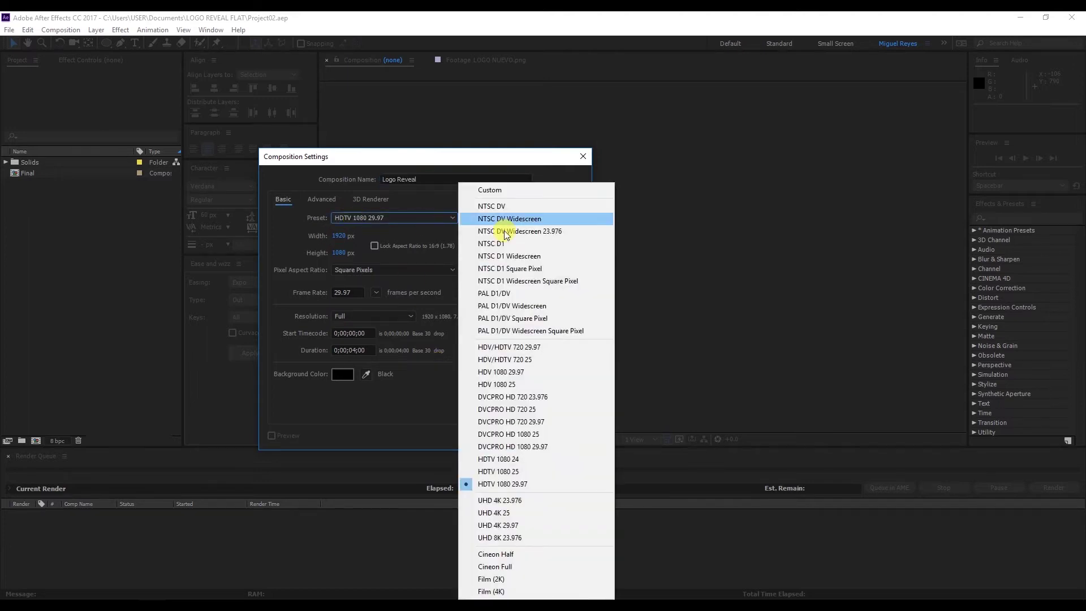
click(525, 487)
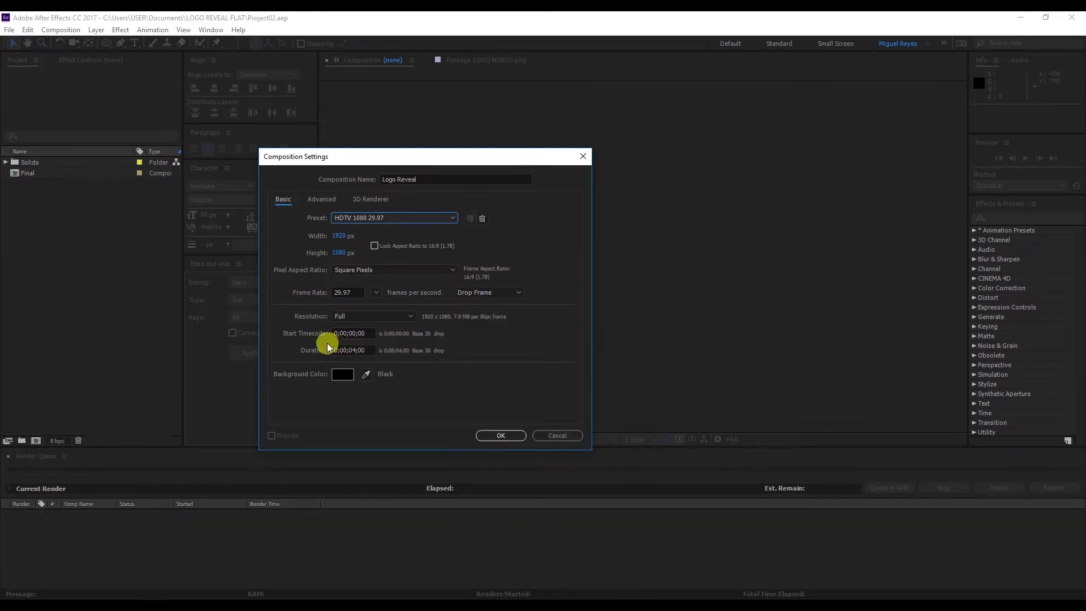
click(354, 350)
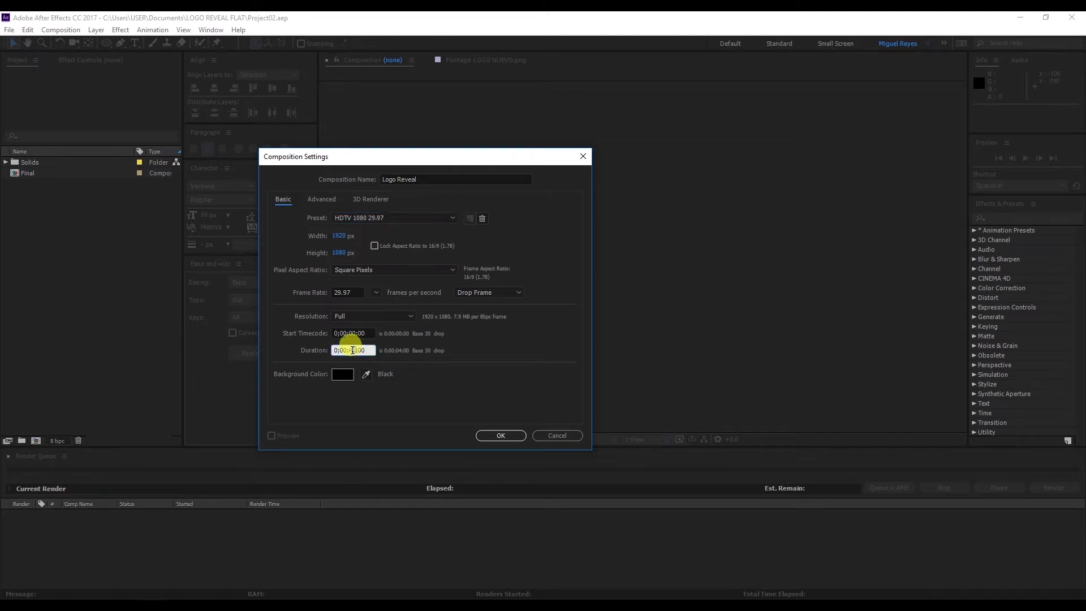
click(516, 439)
Step: Add a white full-frame solid named Background to the Logo Reveal composition and lock its layer
right_click(116, 523)
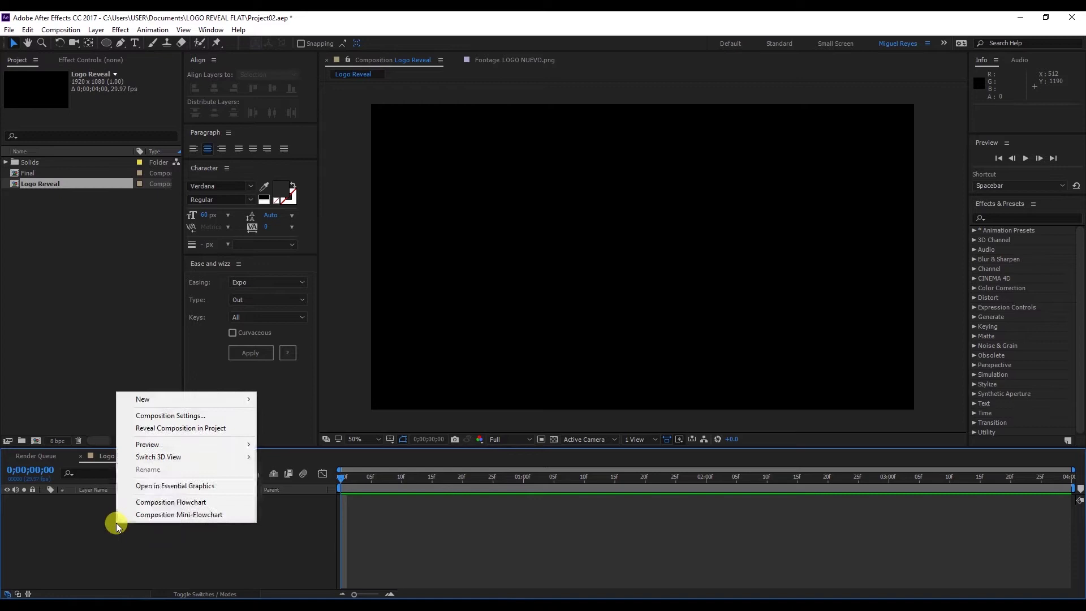
mouse_move(195, 395)
click(304, 428)
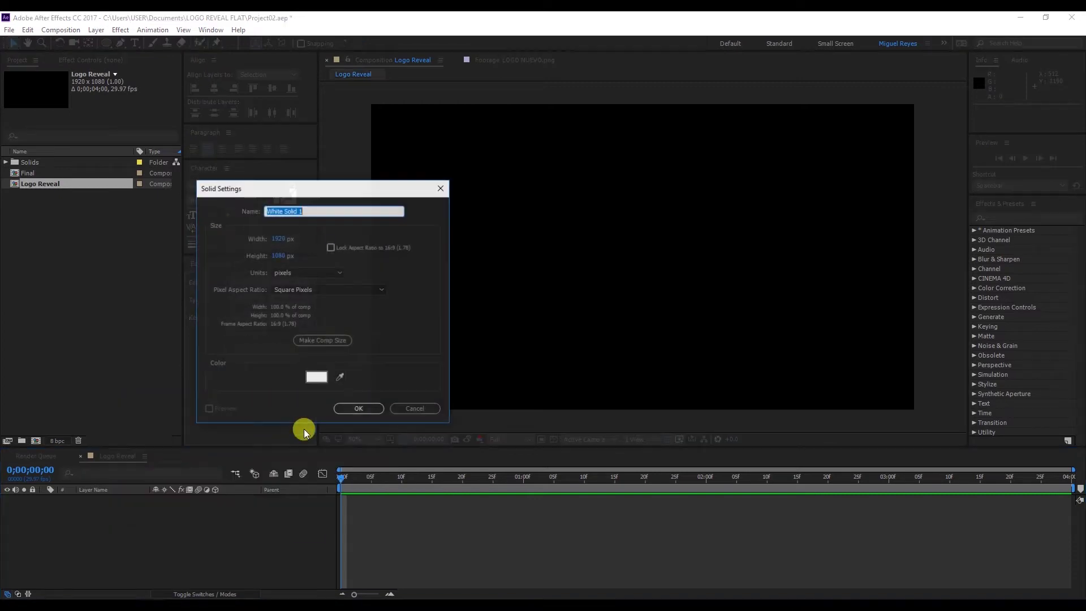
text(Backgroun)
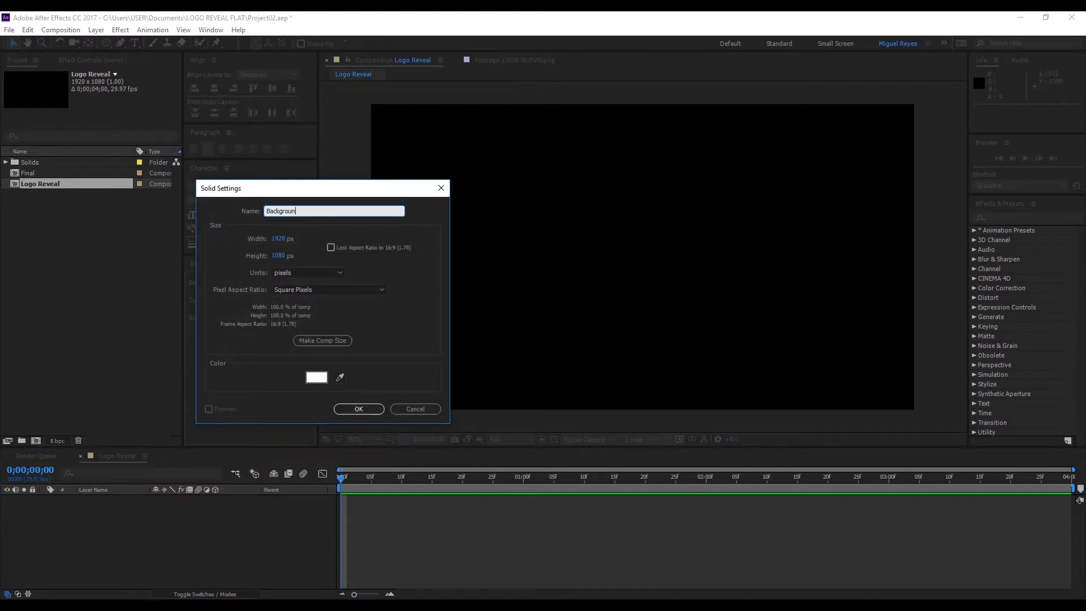
text(d)
key(Return)
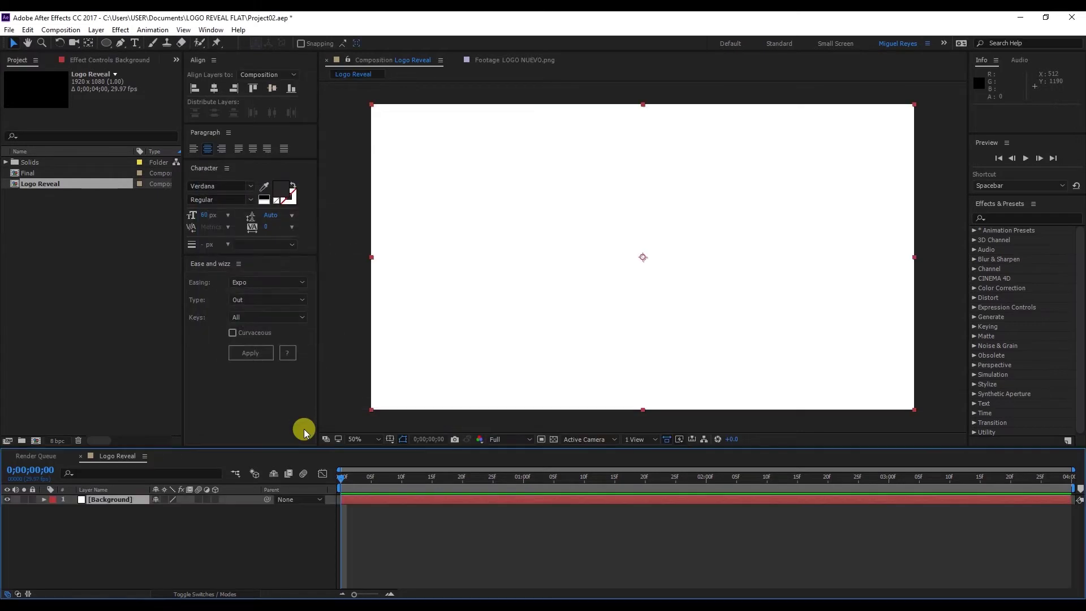
click(32, 499)
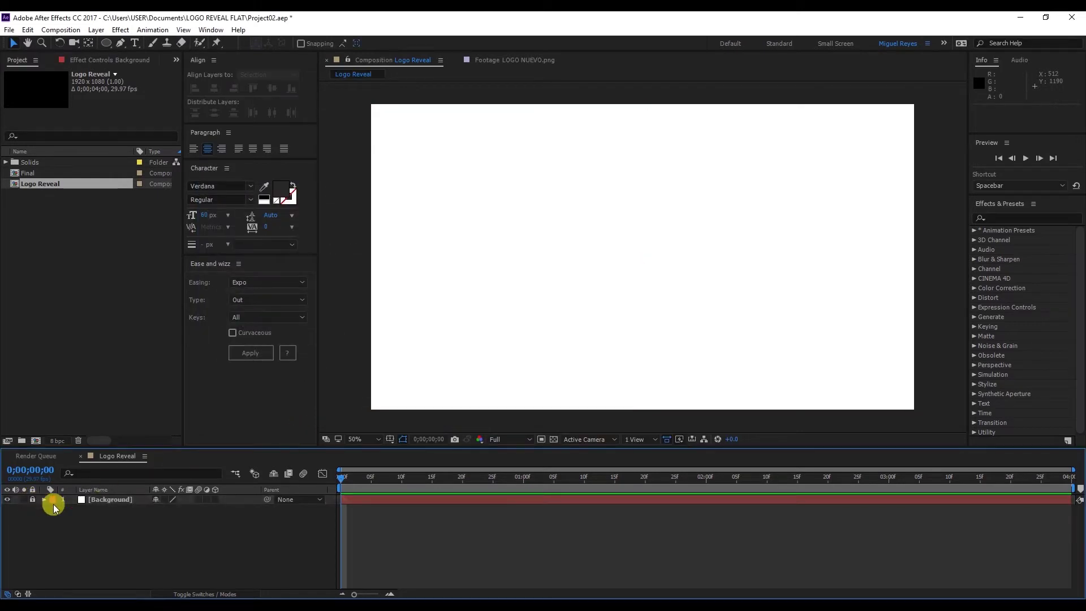
Step: Import the LOGO 2017 image from the LOGO REVEAL FLAT folder into the project
click(107, 336)
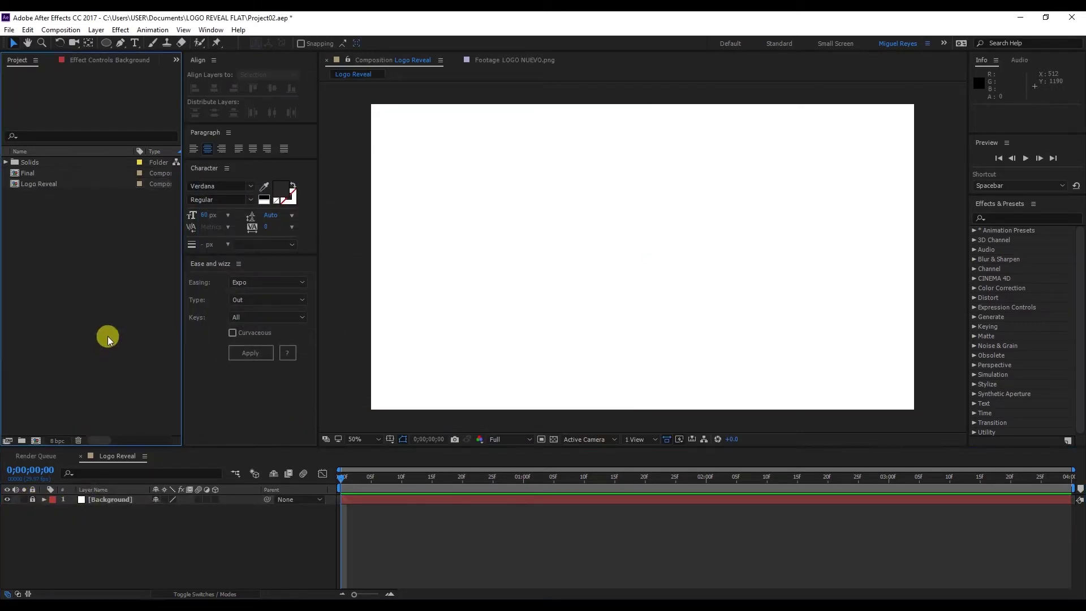
right_click(95, 333)
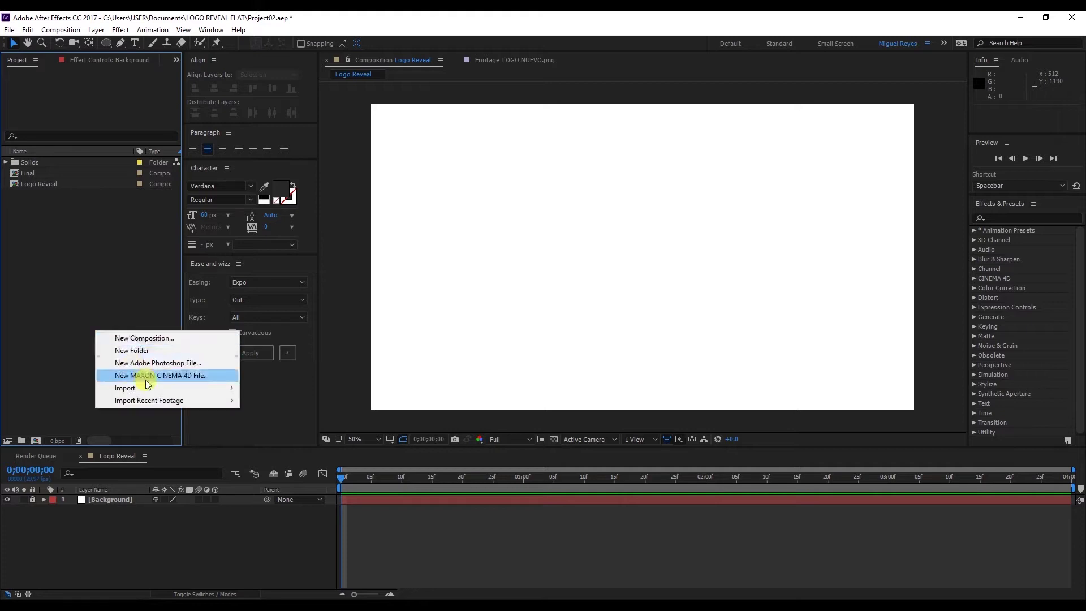
mouse_move(151, 388)
click(263, 391)
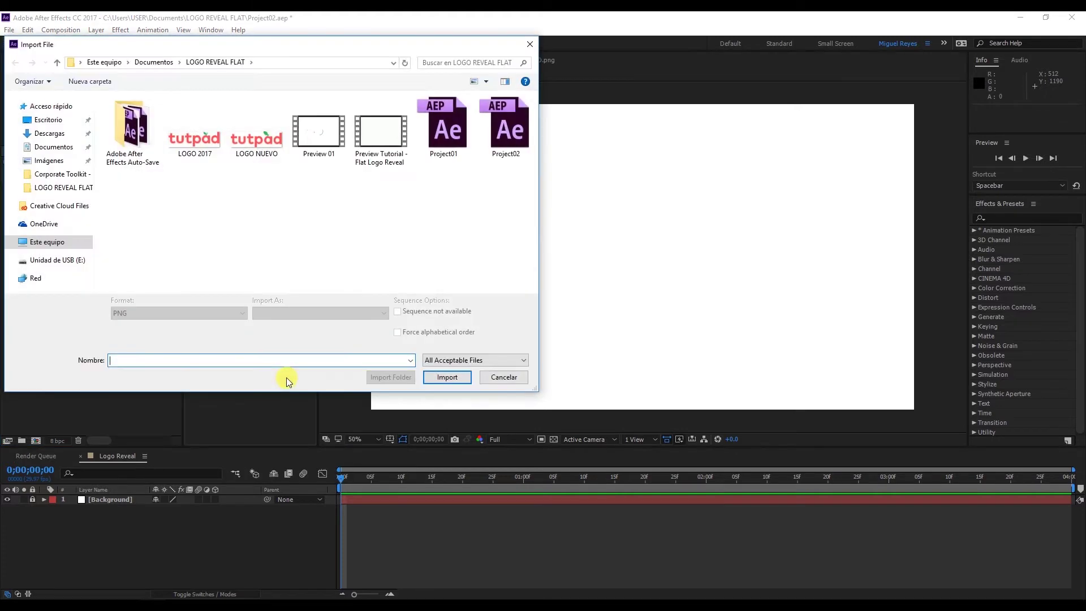
double_click(205, 152)
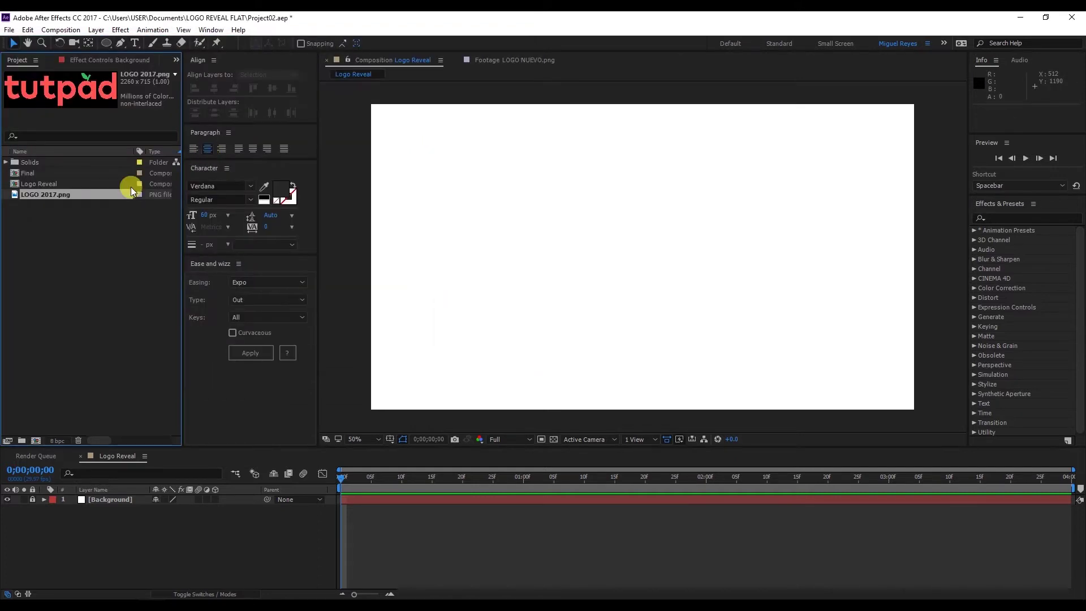
Step: Place LOGO 2017.png in the Logo Reveal composition as a layer above Background
click(80, 240)
click(79, 196)
drag(90, 195, 136, 499)
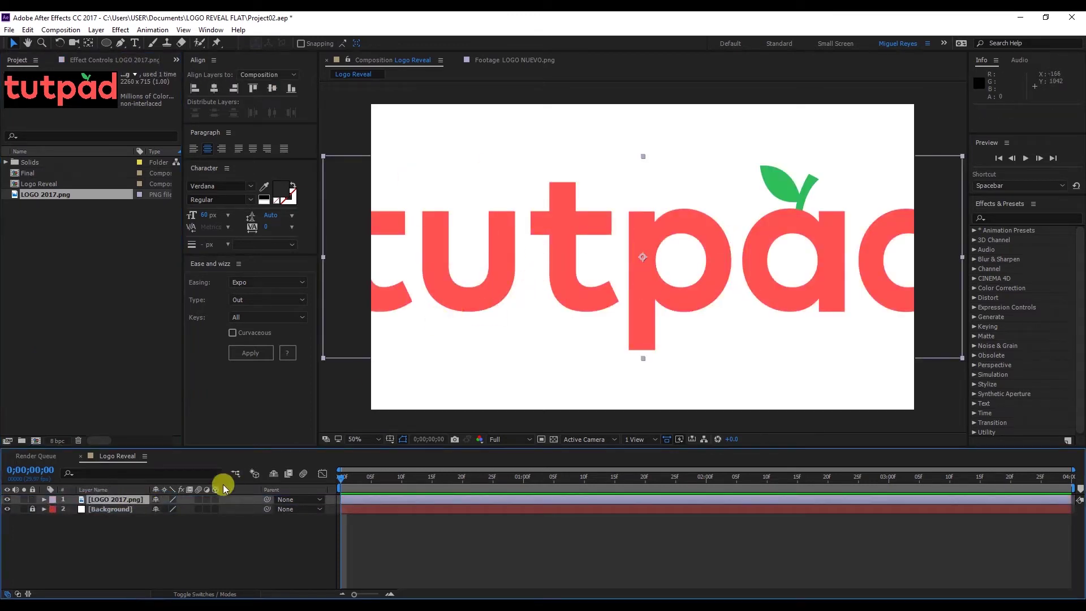
Step: Scale the LOGO 2017.png layer to 40% in both dimensions
click(116, 496)
key(s)
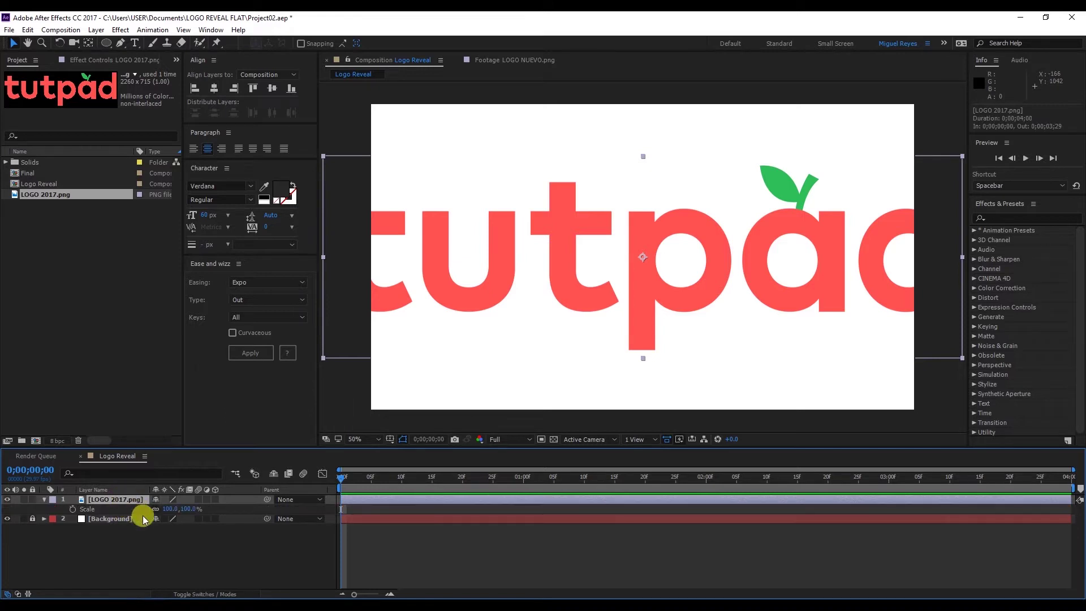
click(169, 509)
text(40)
key(Return)
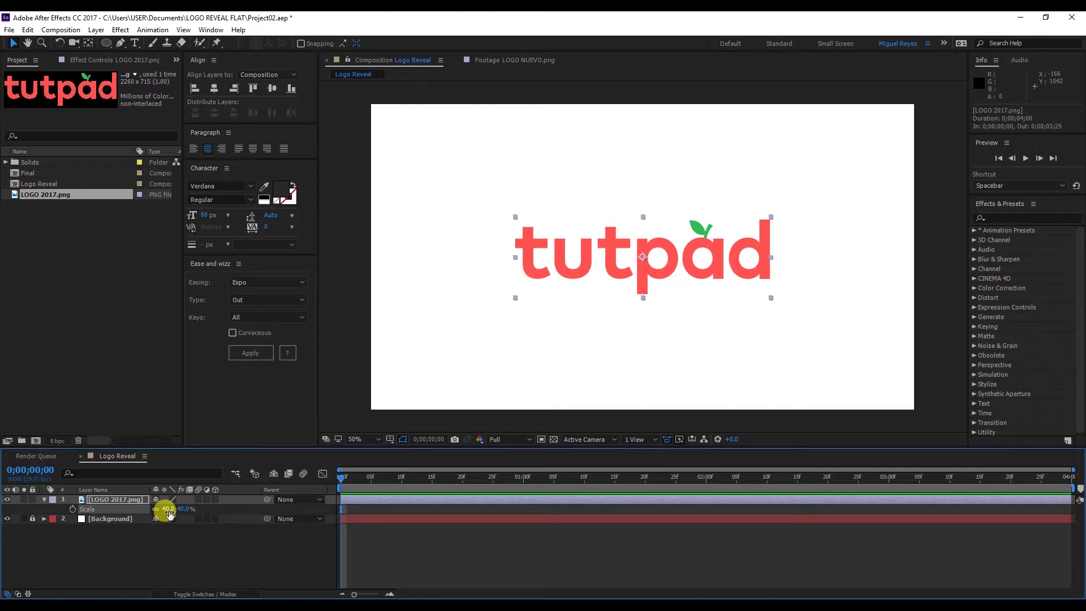
click(177, 534)
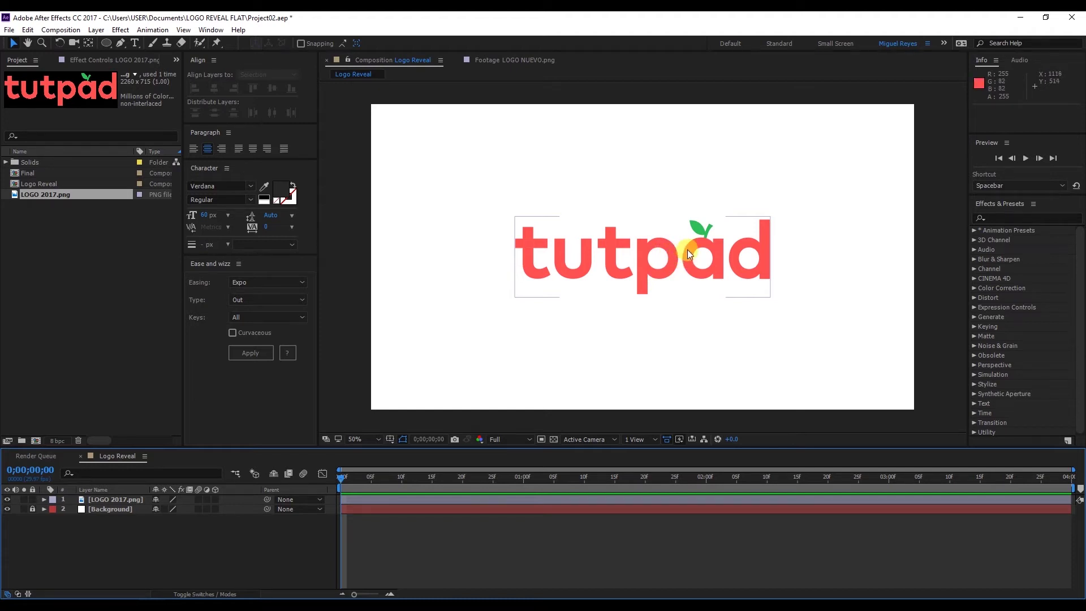
click(265, 240)
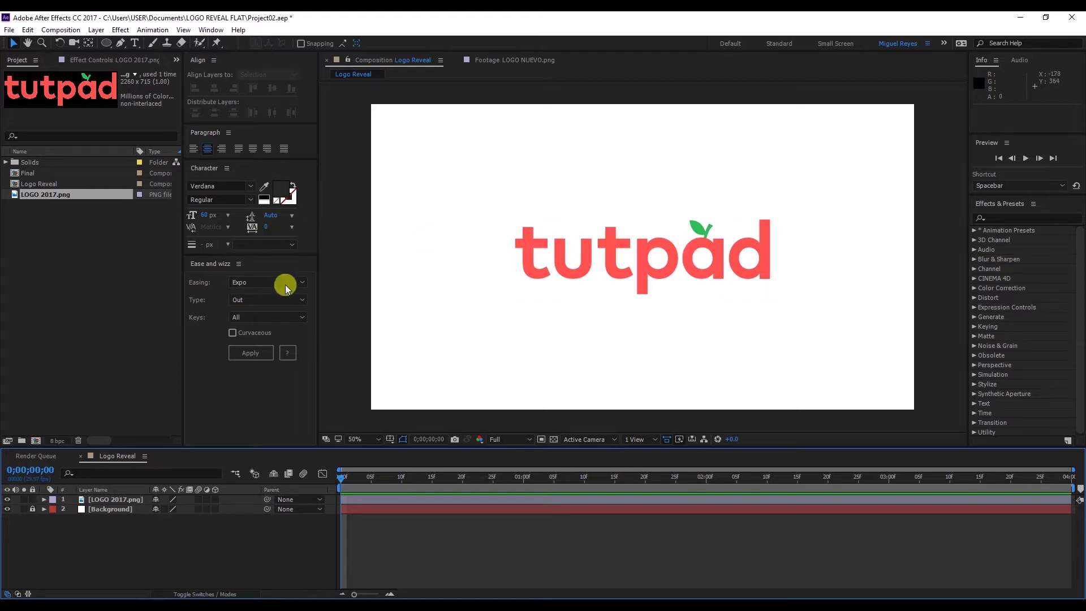
Step: Draw a rectangular mask around the letters "tutp" on the logo layer and set its mode to Subtract
click(120, 499)
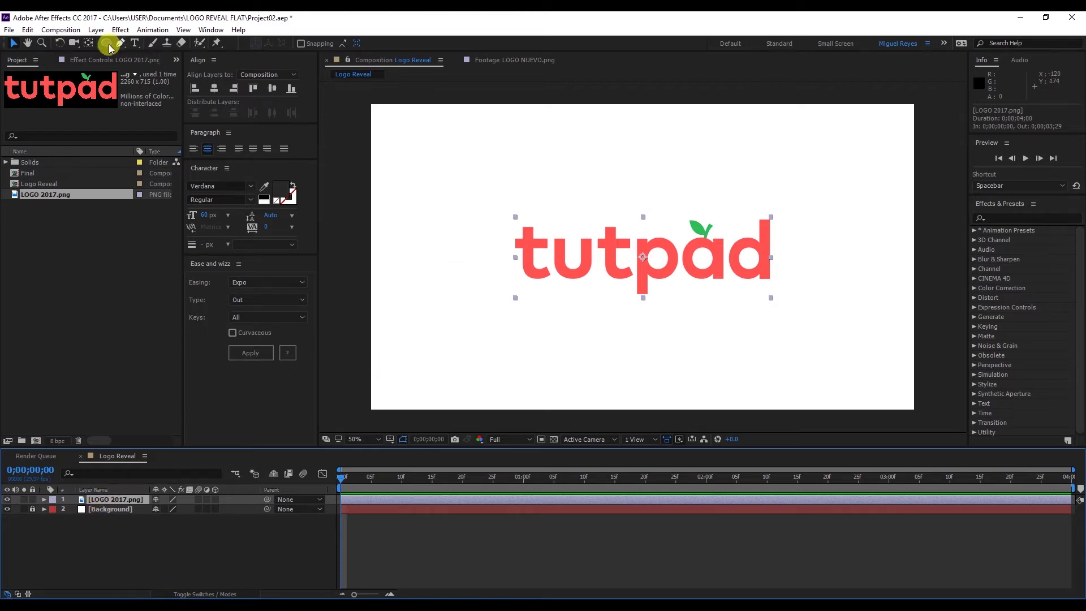
drag(105, 46, 151, 46)
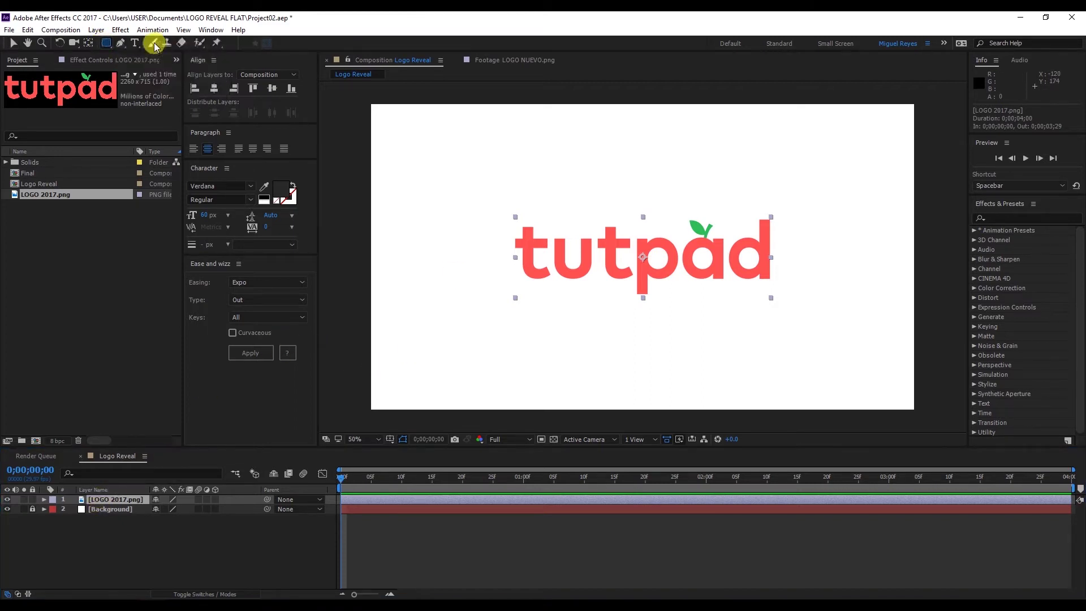
mouse_move(497, 210)
mouse_down()
mouse_move(647, 316)
mouse_move(684, 310)
mouse_move(673, 289)
mouse_move(680, 296)
mouse_up()
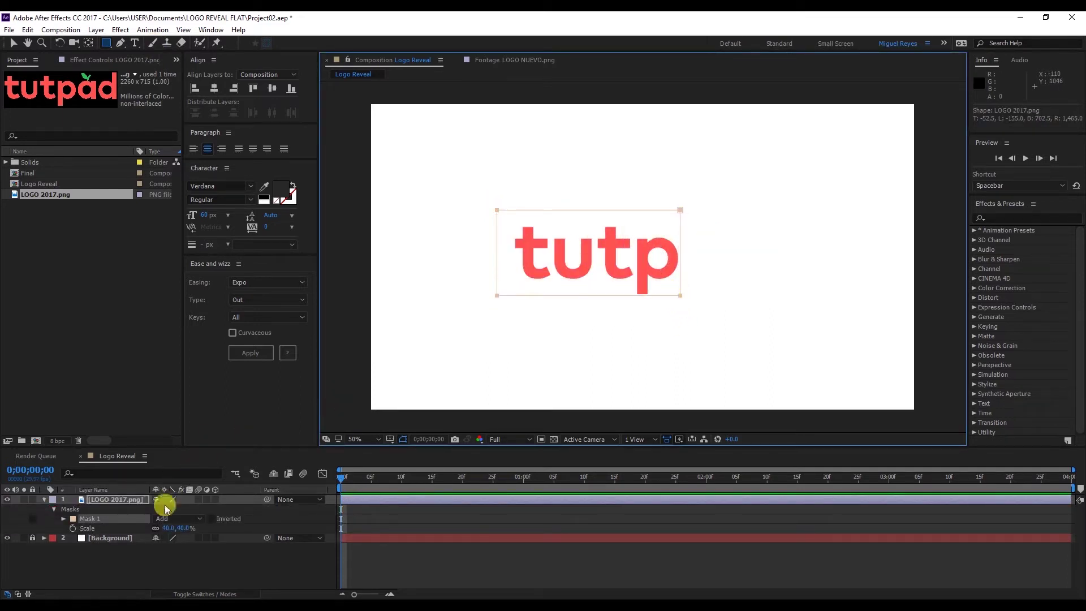
click(174, 520)
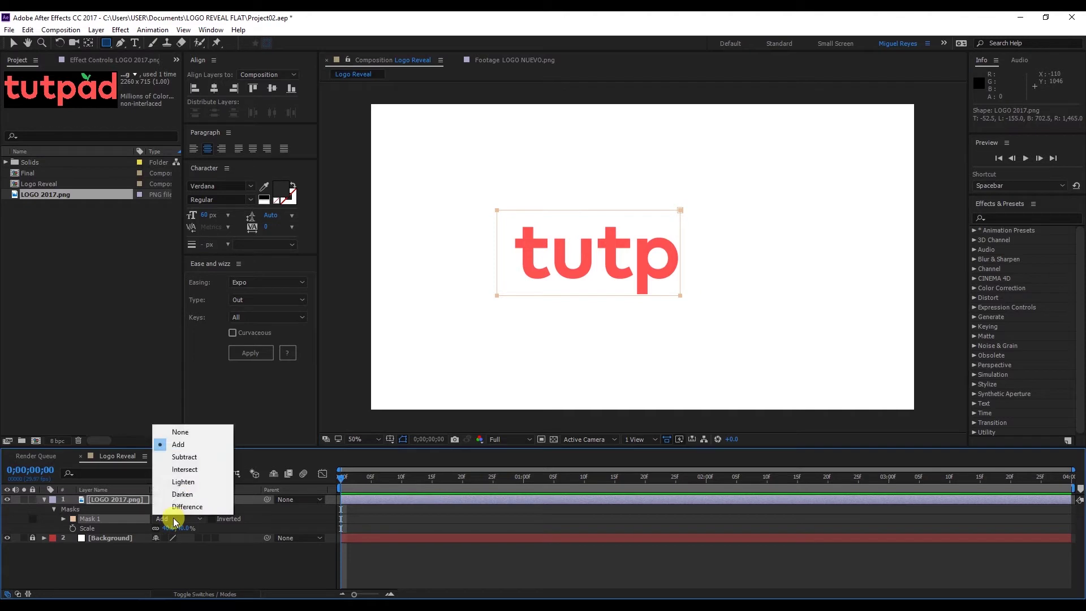
click(199, 458)
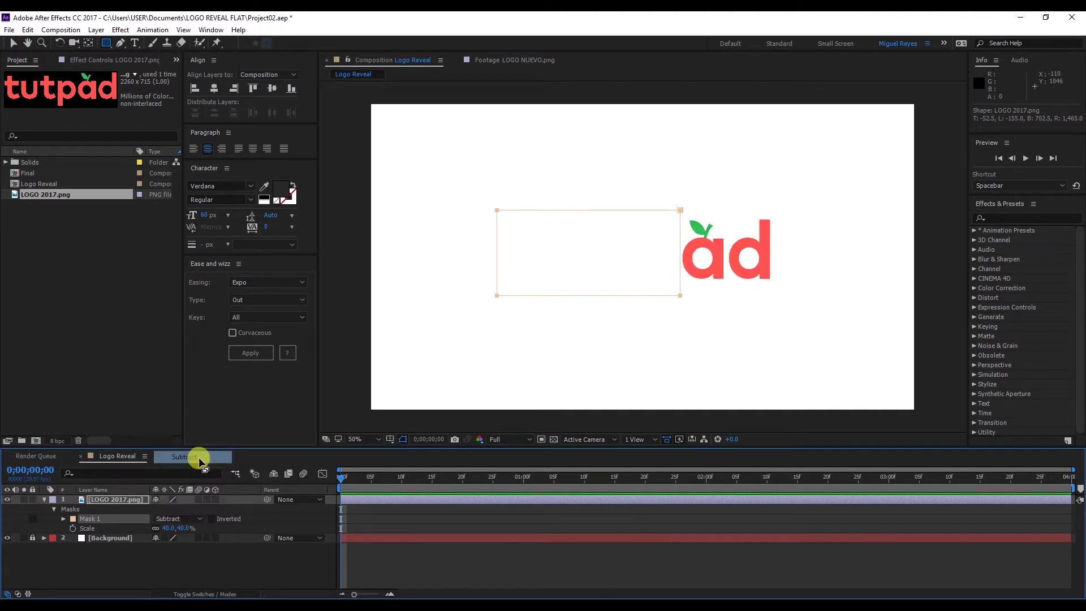
Step: Draw a second rectangular mask around the letter "d" on the logo layer and set its mode to Subtract
drag(779, 292, 727, 210)
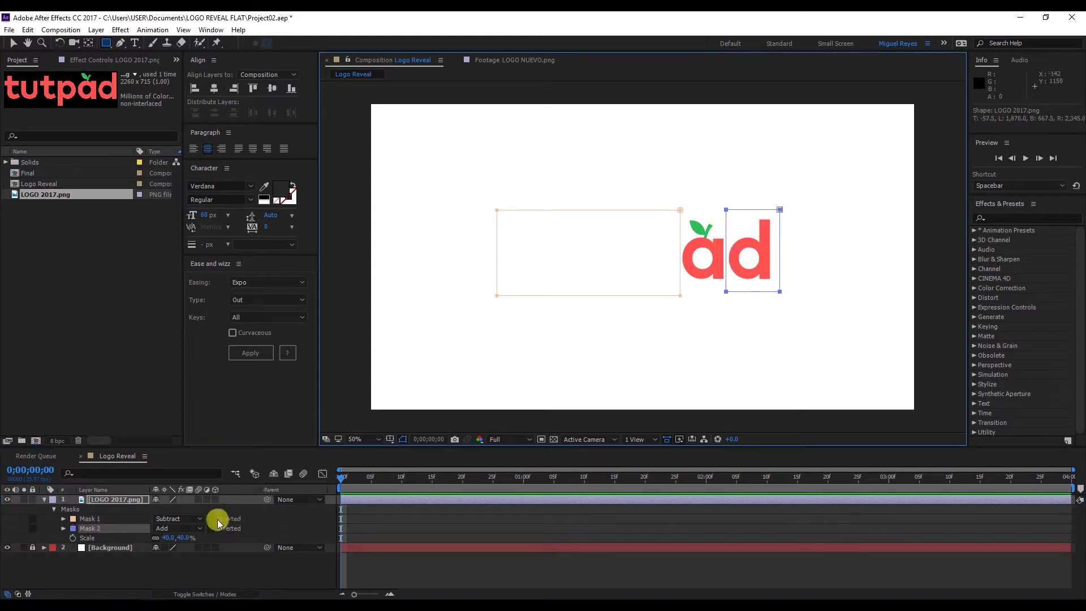
click(180, 528)
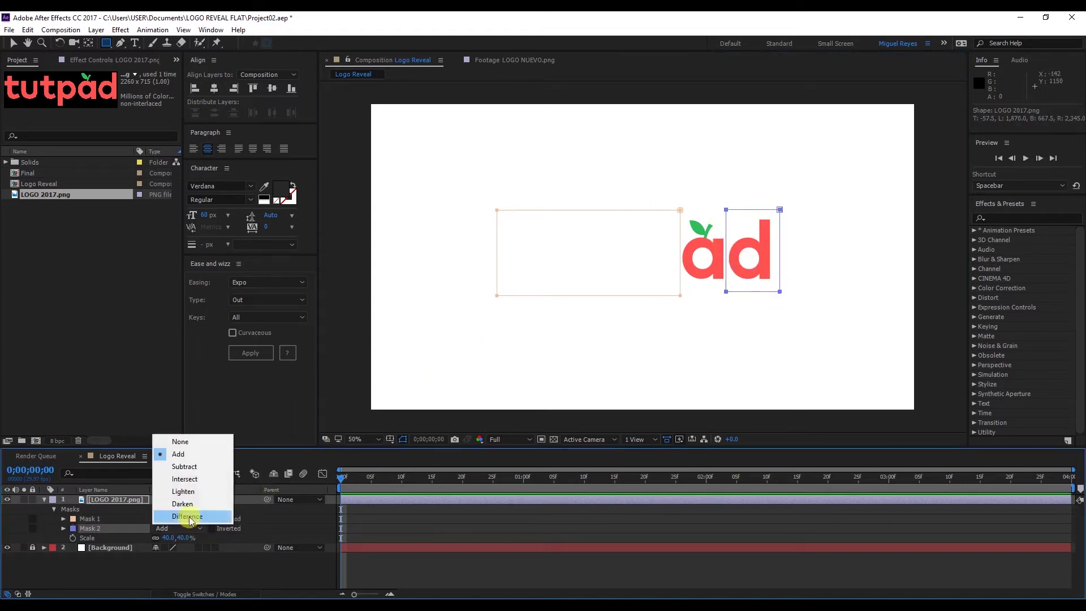
click(202, 466)
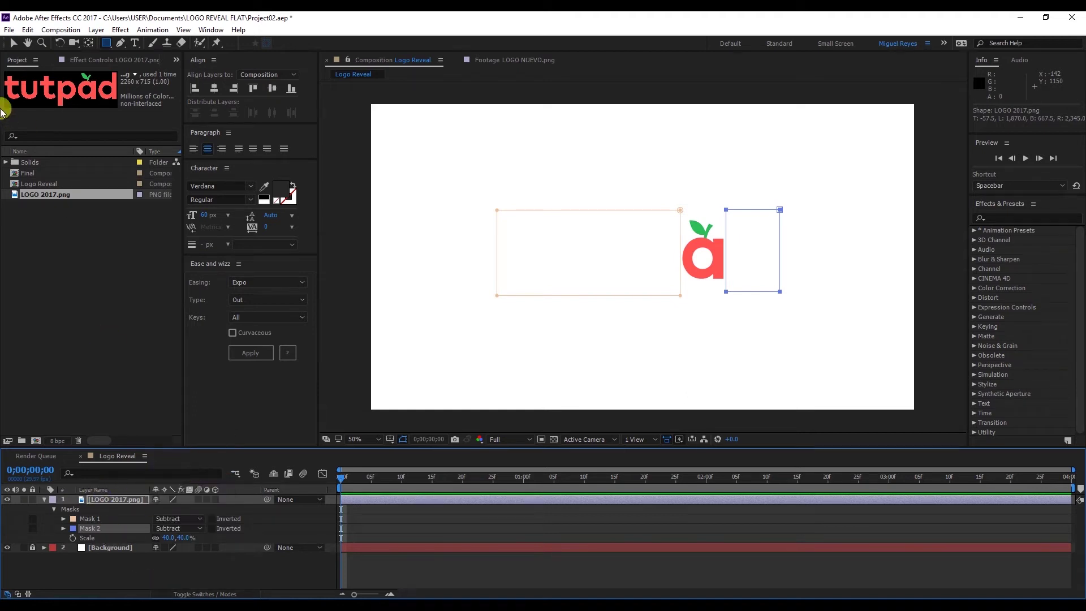
click(13, 42)
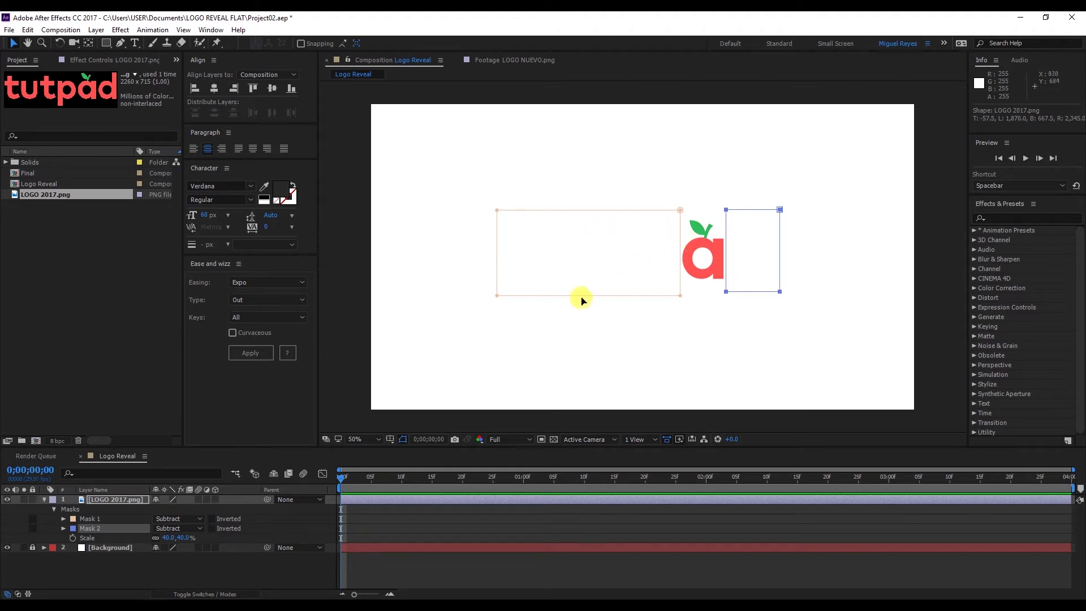
Step: Show the Title/Action Safe guides and move the logo layer horizontally so the letter "a" sits at the composition's centre
click(390, 440)
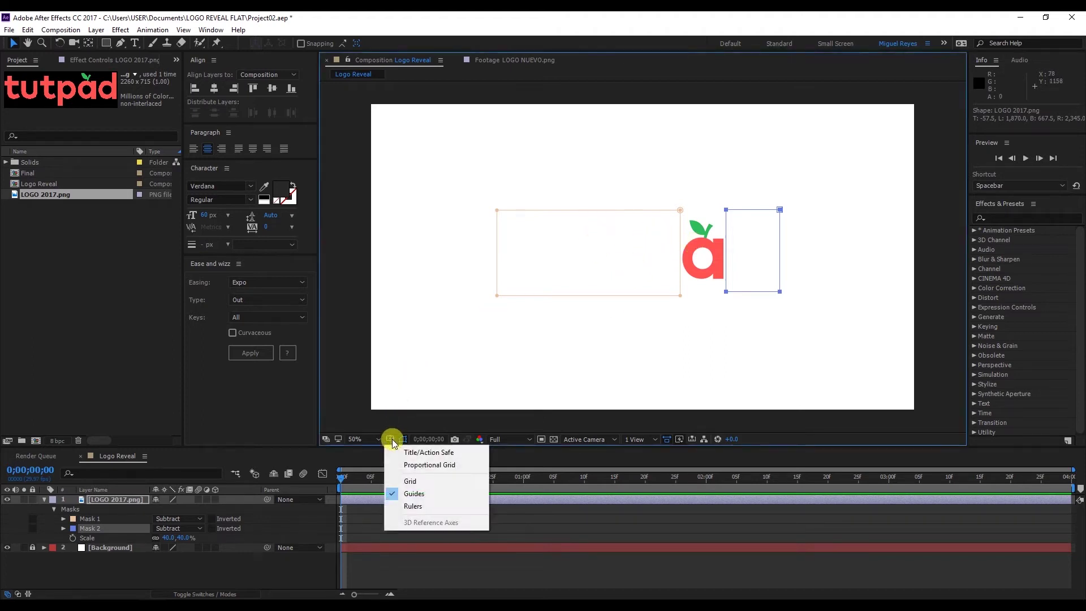
click(410, 452)
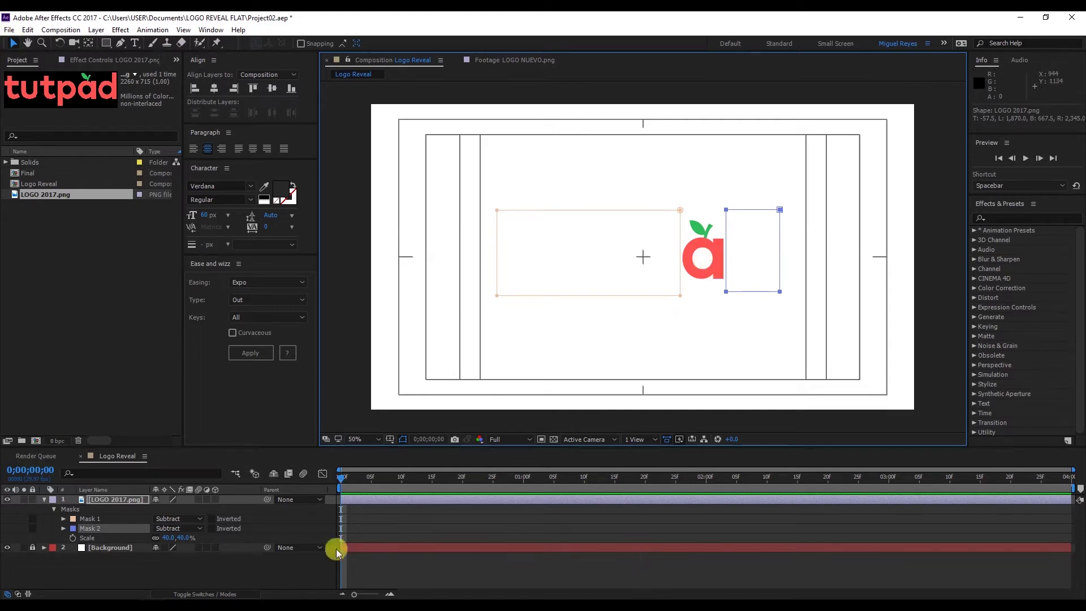
click(162, 565)
drag(715, 271, 655, 280)
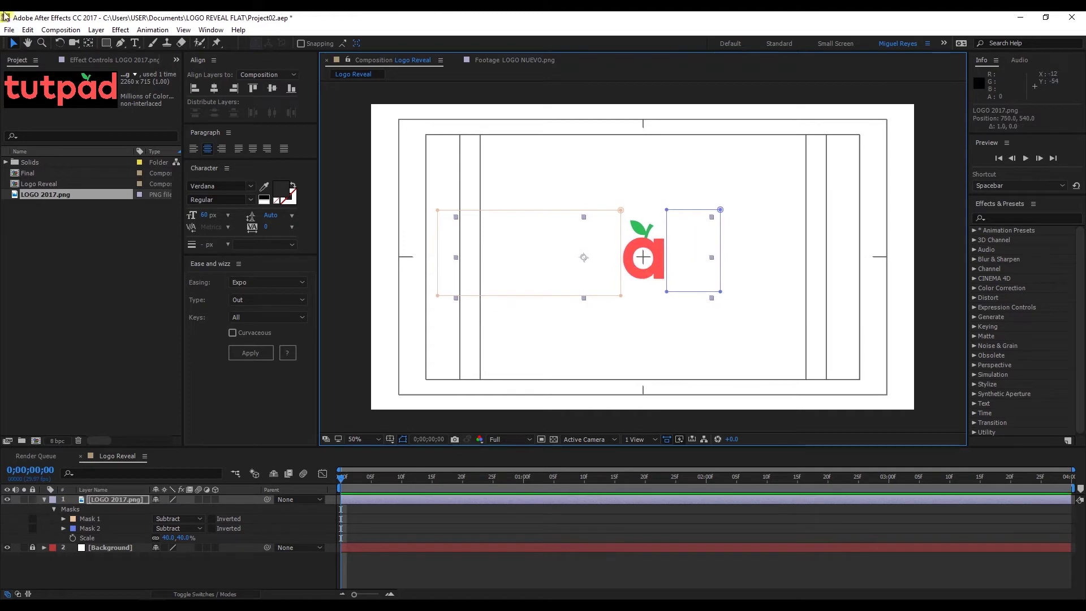
Step: Move the logo layer's anchor point onto the green leaf above the "a" and collapse the layer's properties
click(88, 43)
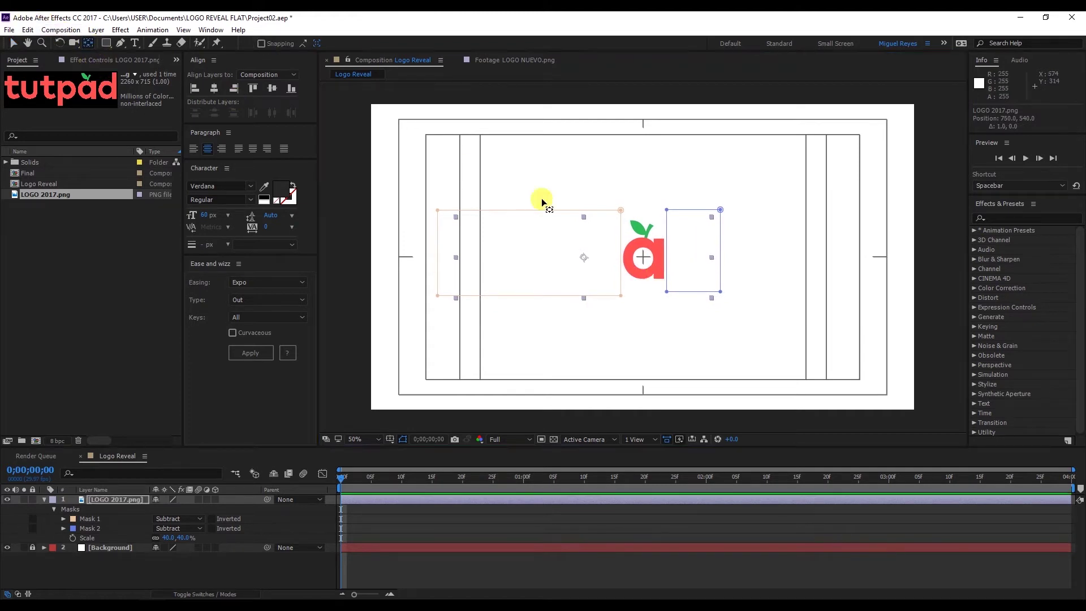
drag(583, 261, 639, 229)
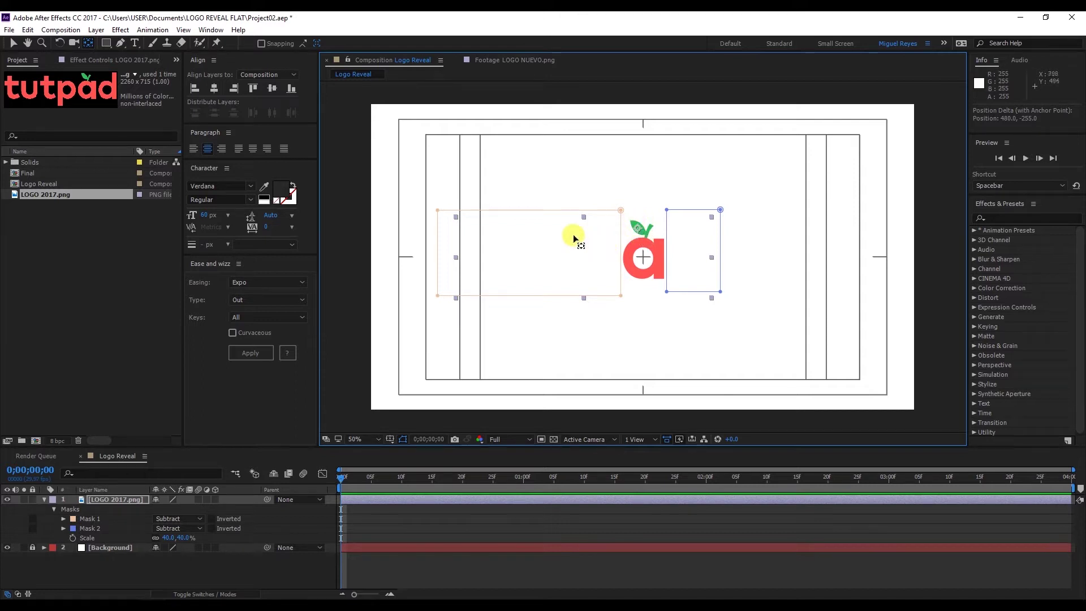
click(13, 43)
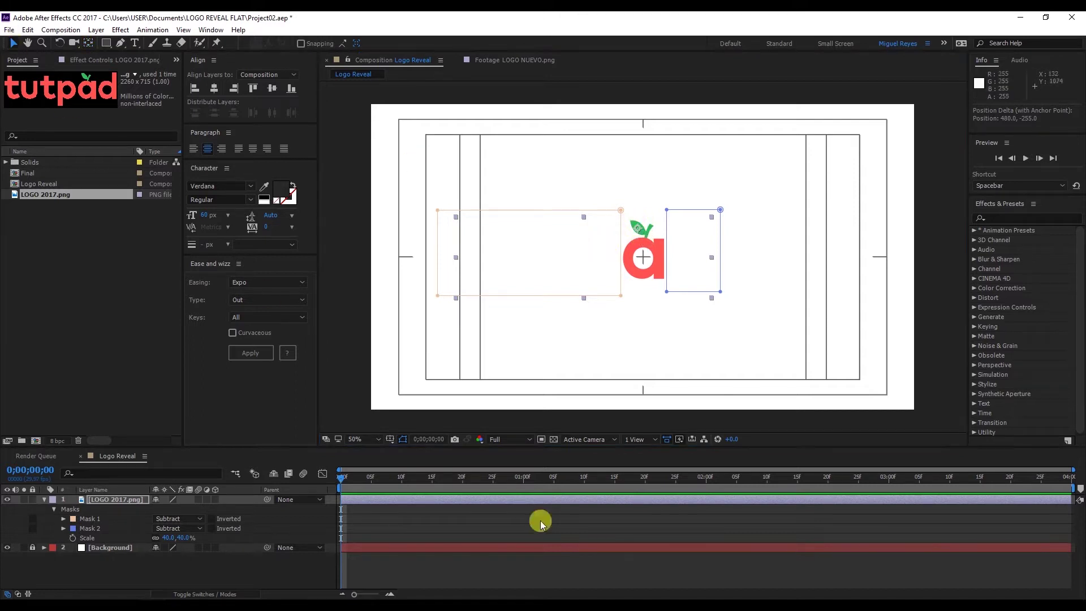
click(564, 562)
click(44, 499)
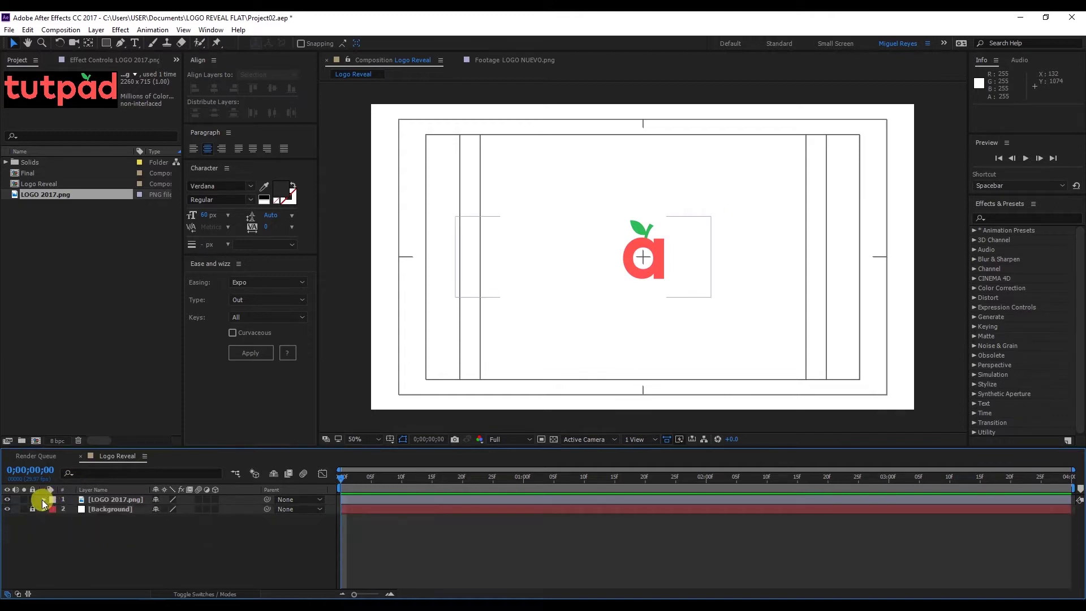
Step: Hide the Title/Action Safe guides and create an ellipse shape layer that fills the composition
click(390, 440)
click(407, 450)
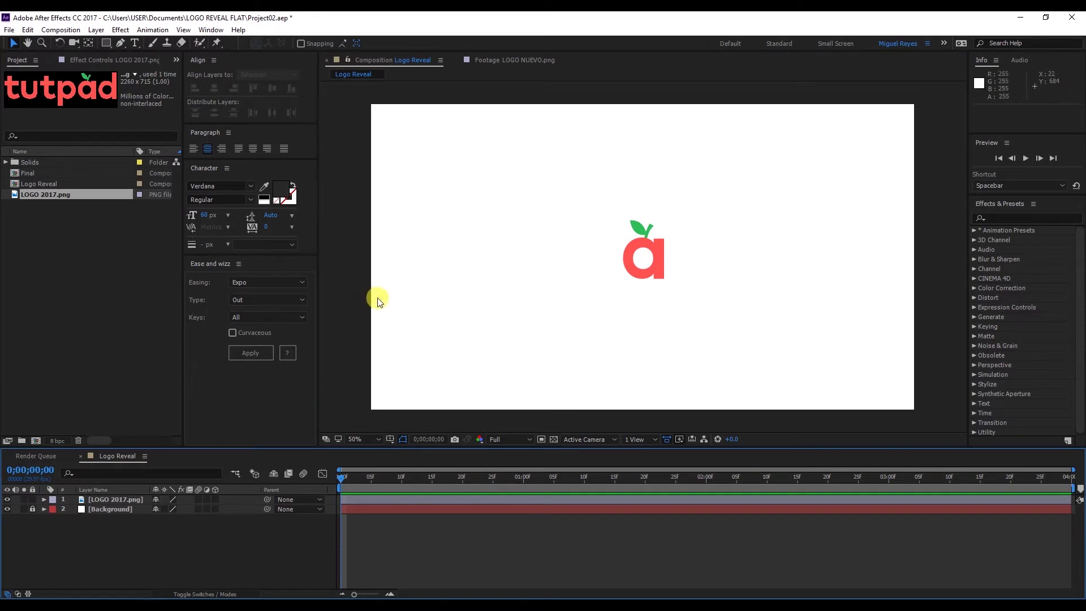
drag(106, 43, 143, 65)
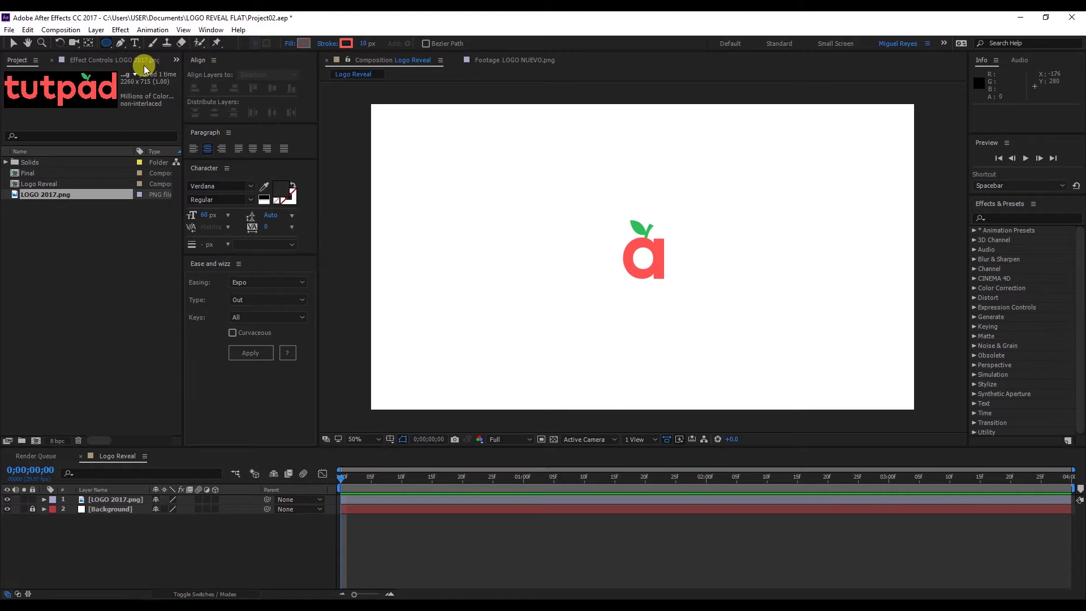
double_click(106, 44)
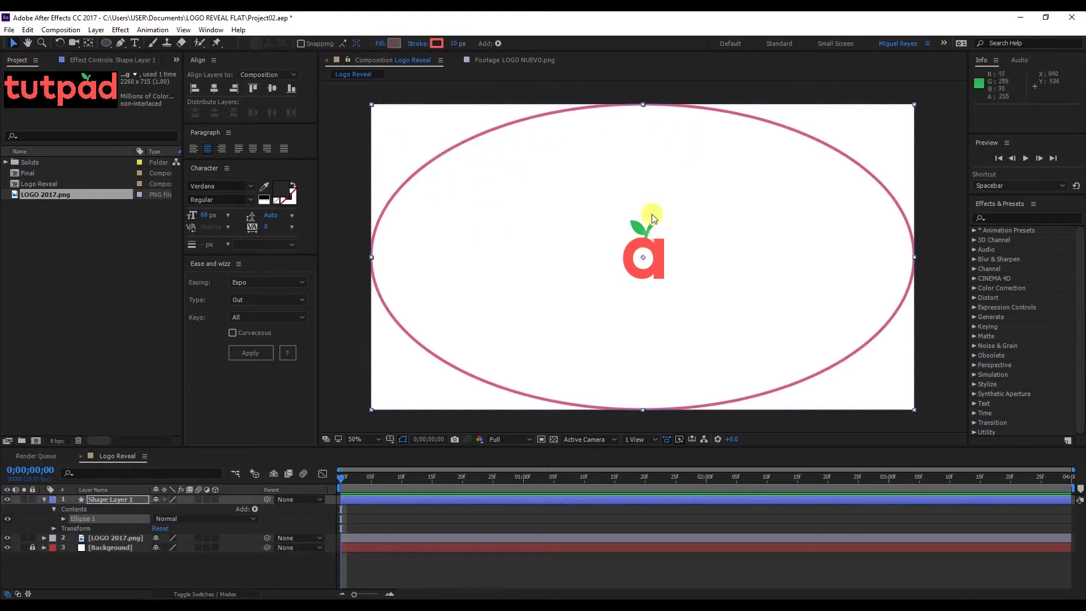
Step: Set the ellipse's fill to None and sample the leaf's green as its stroke colour
click(378, 43)
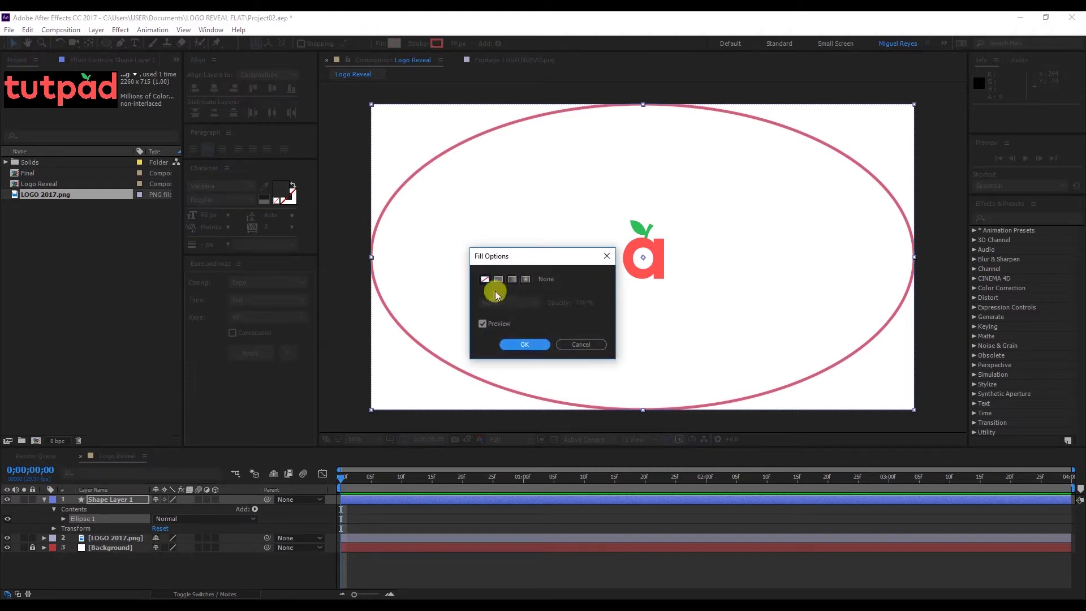
click(522, 343)
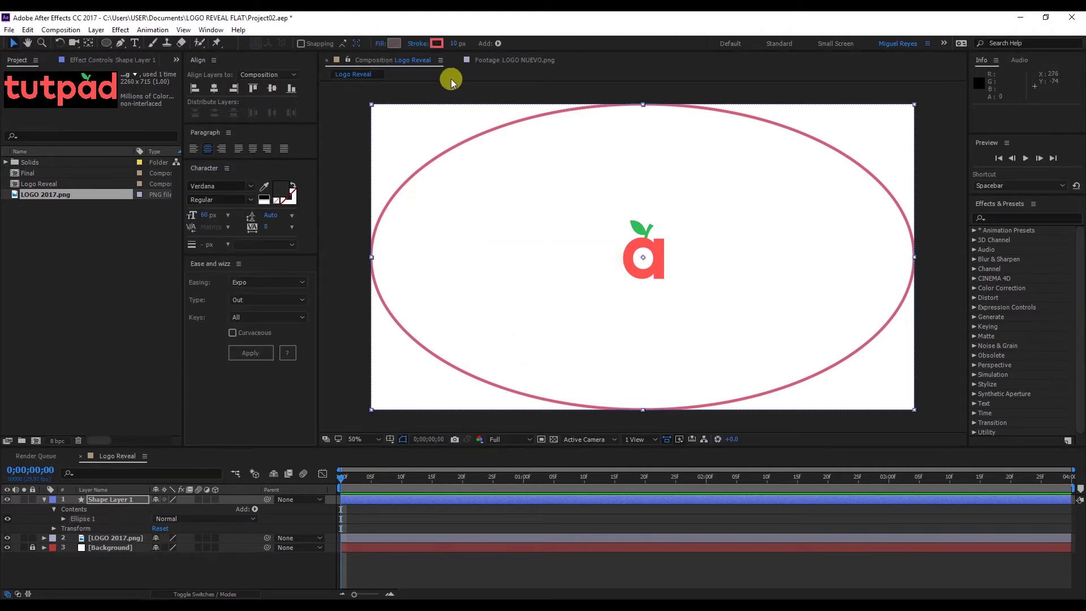
click(436, 44)
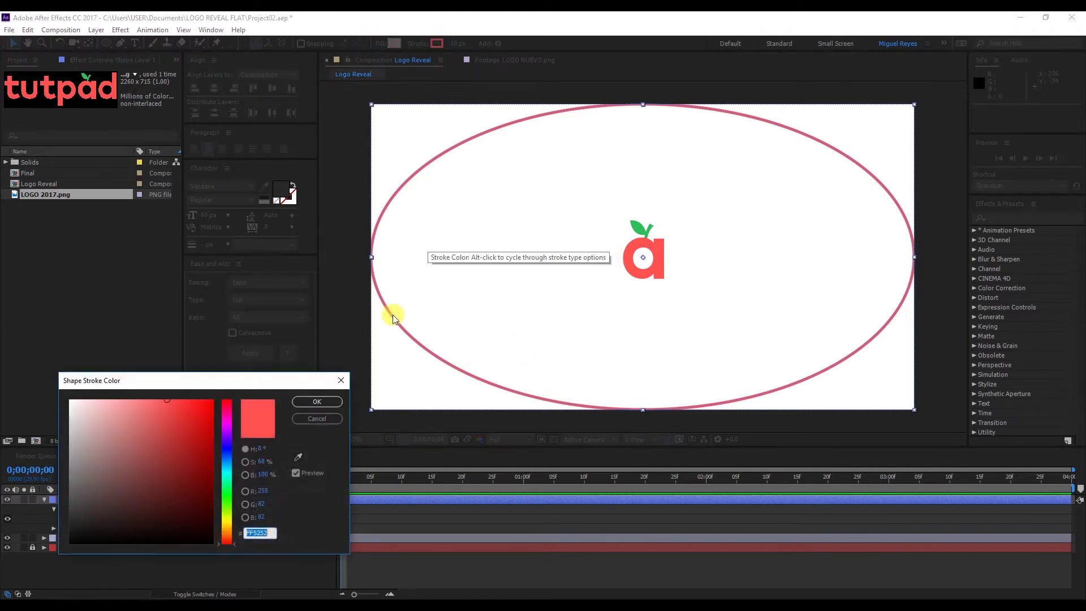
click(299, 458)
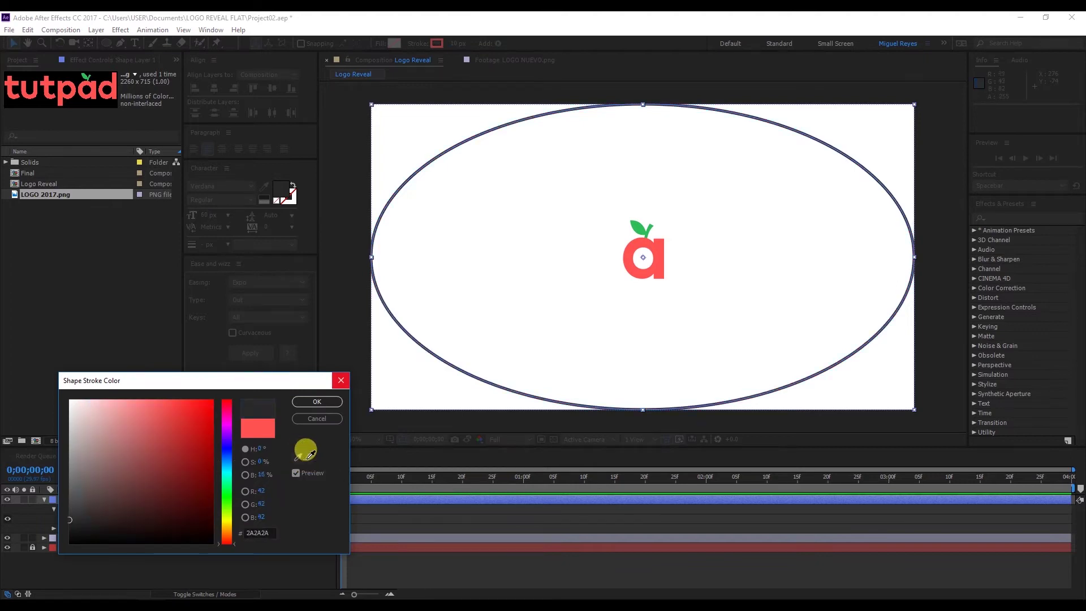
click(643, 221)
click(320, 403)
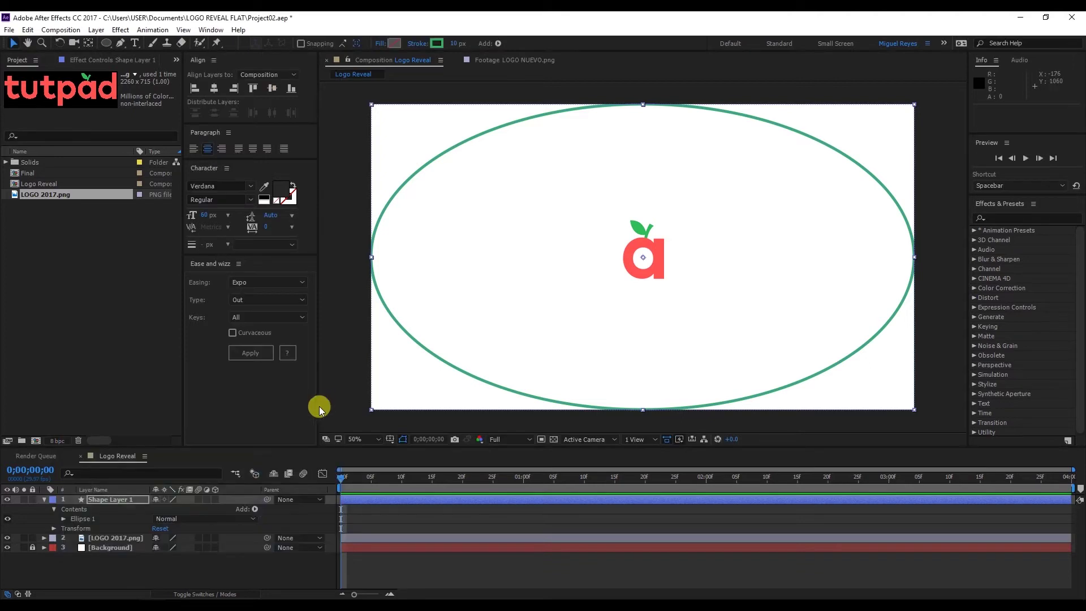
Step: Make the ellipse path's dimensions equal with constrained proportions and set its size to 280 by 280
click(72, 521)
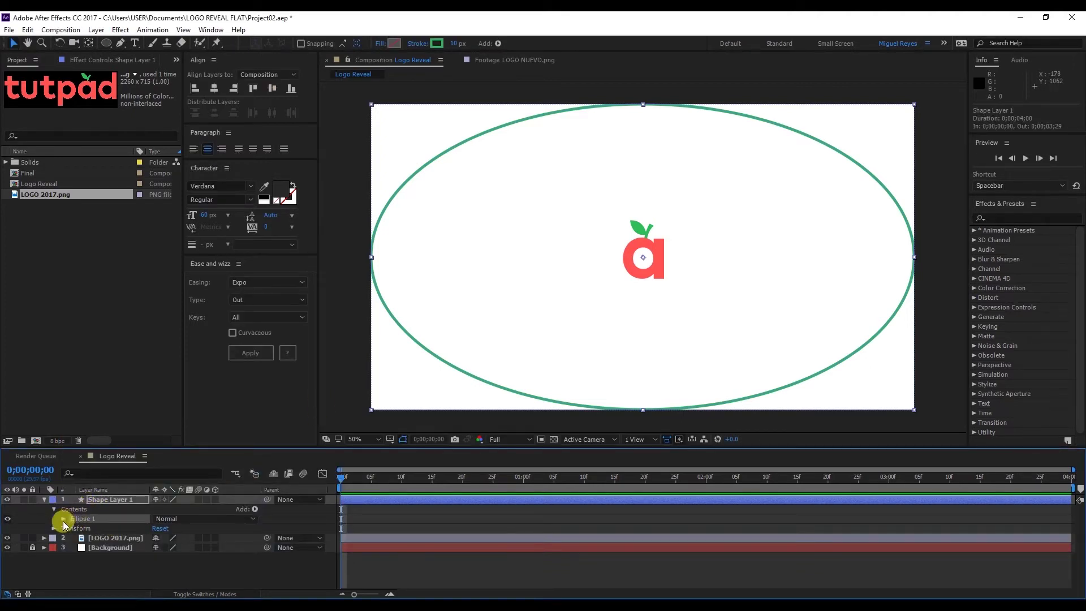
click(63, 520)
click(87, 528)
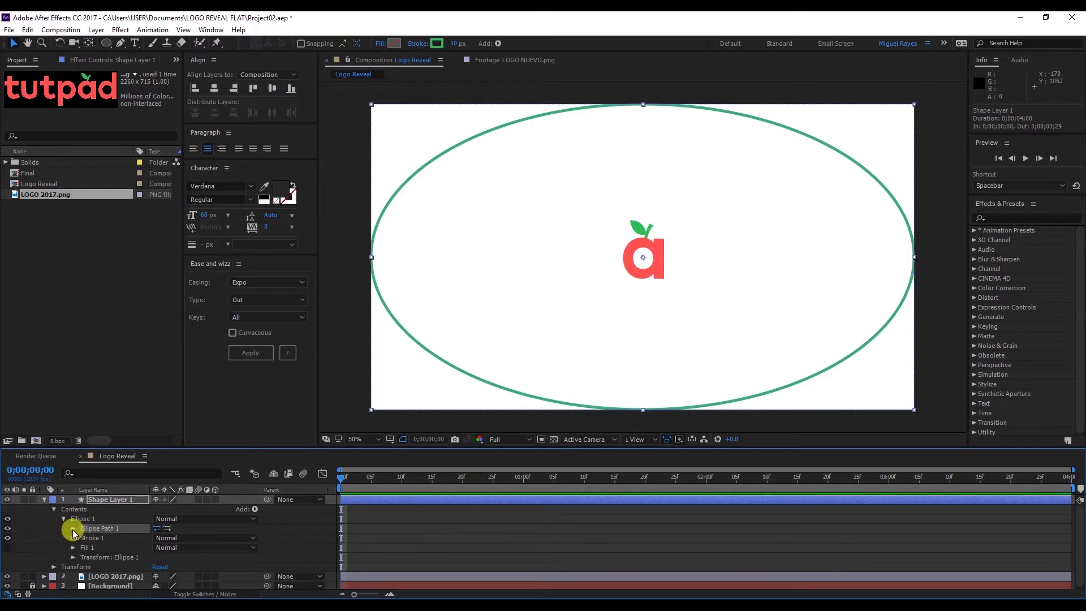
click(72, 529)
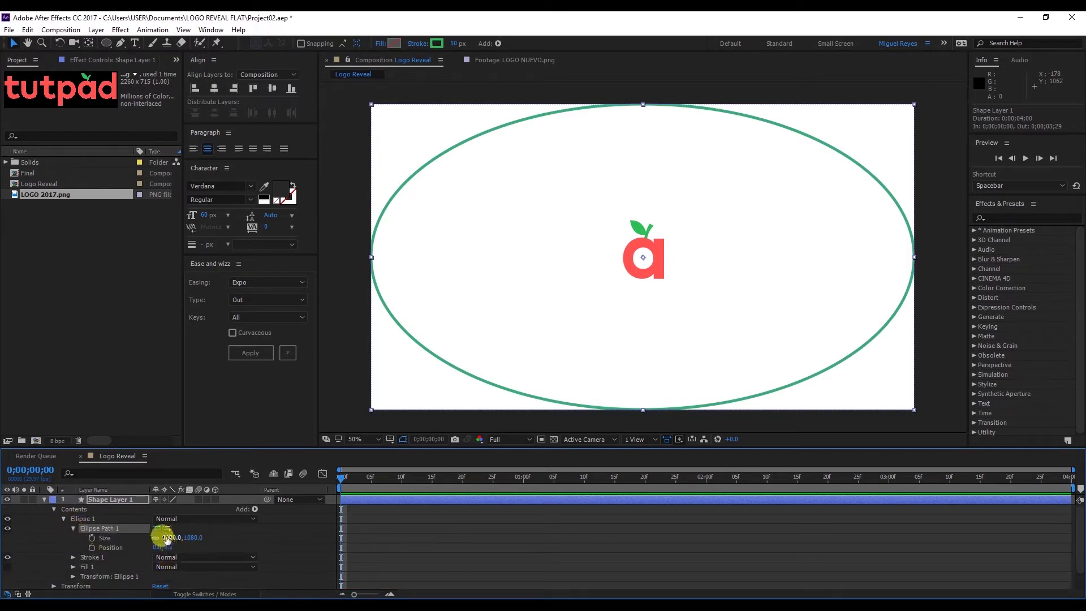
click(196, 538)
drag(200, 540, 191, 538)
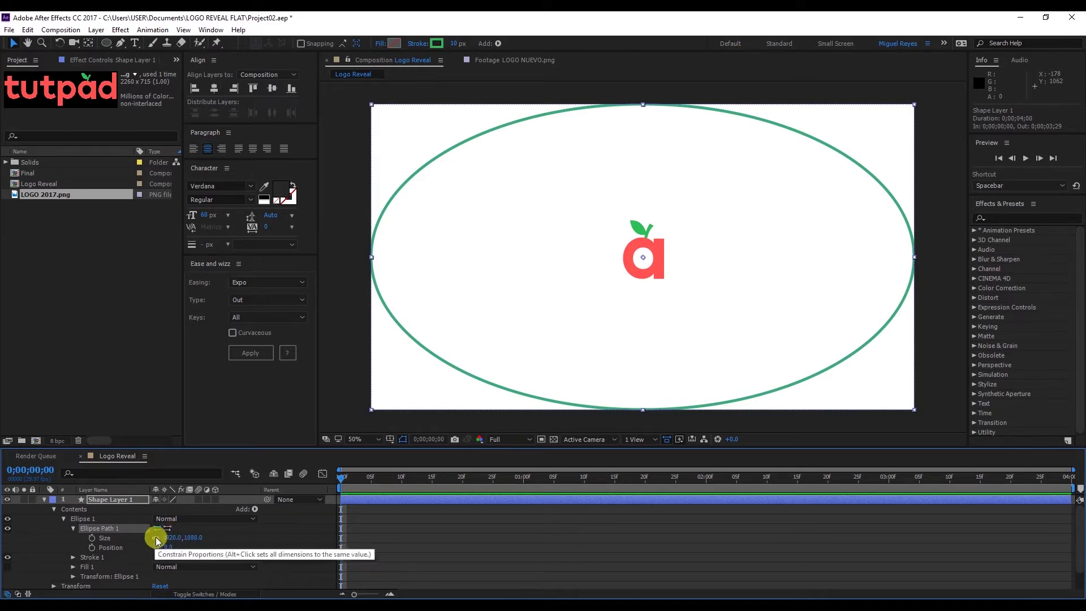
click(155, 537)
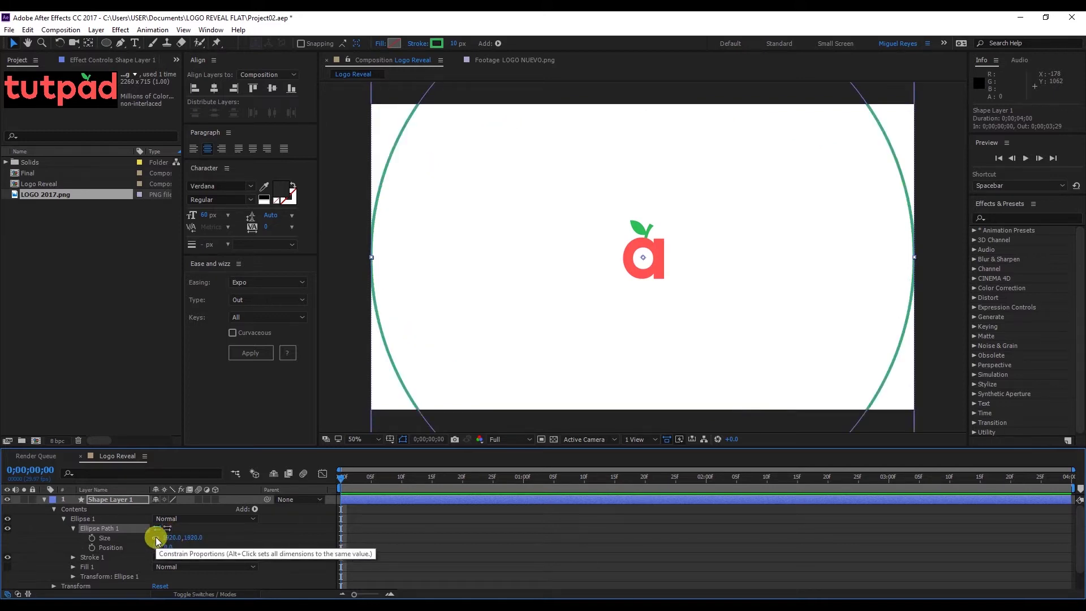
click(189, 542)
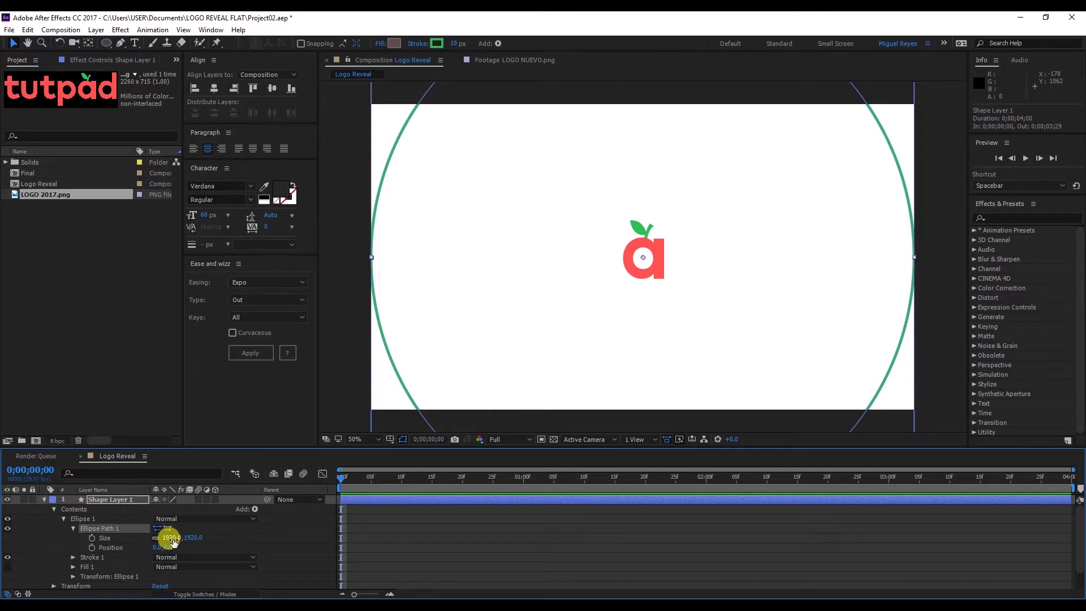
click(172, 538)
text(280)
click(166, 531)
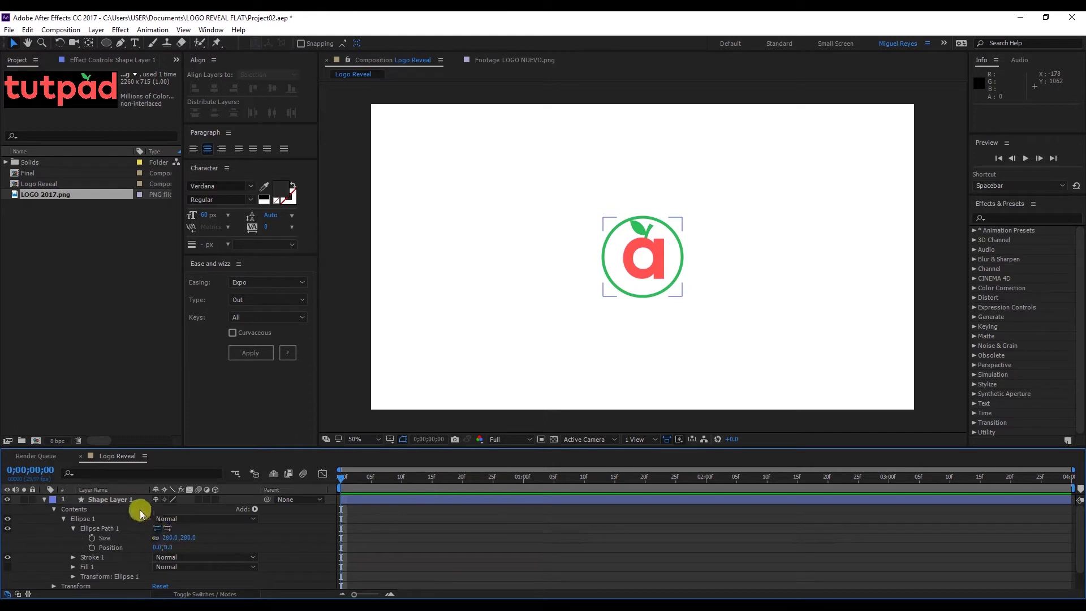
Step: Rename the circle's shape layer as "Ellipse 01"
click(123, 500)
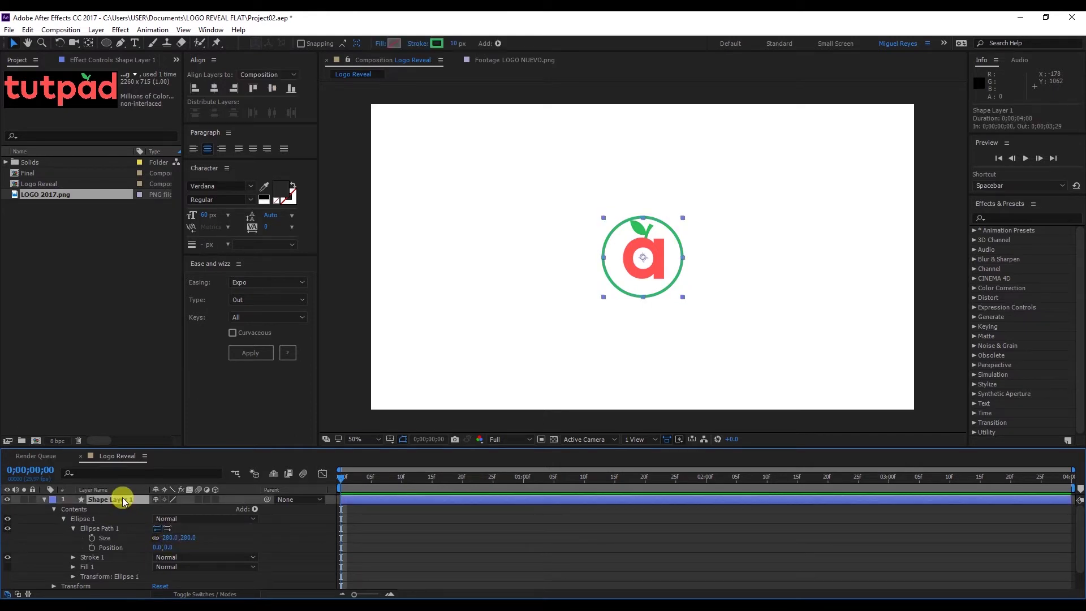
key(Return)
text(E)
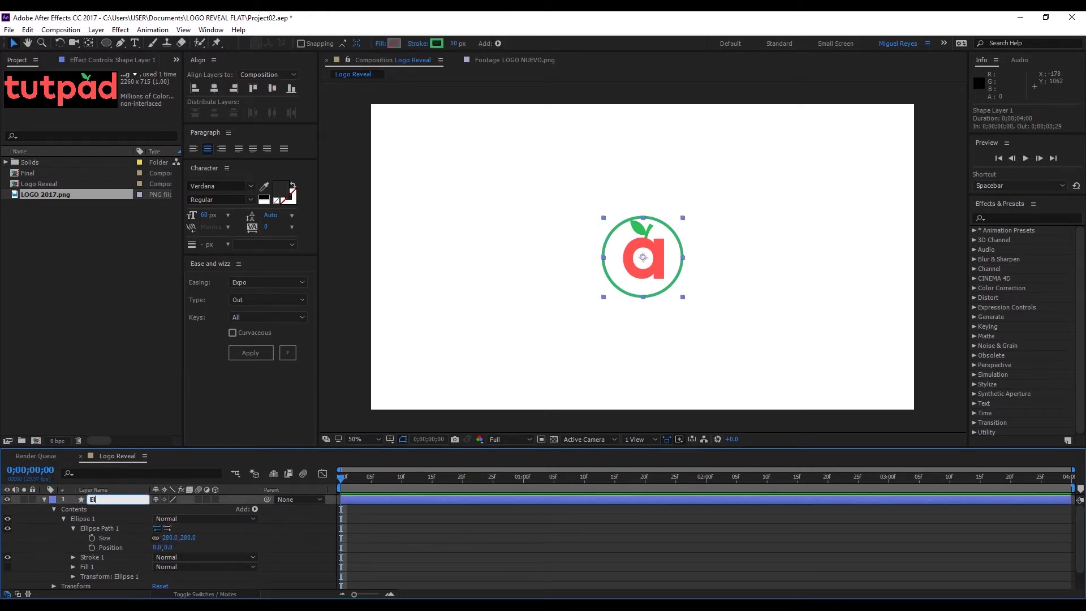
text(llipse 01)
key(Return)
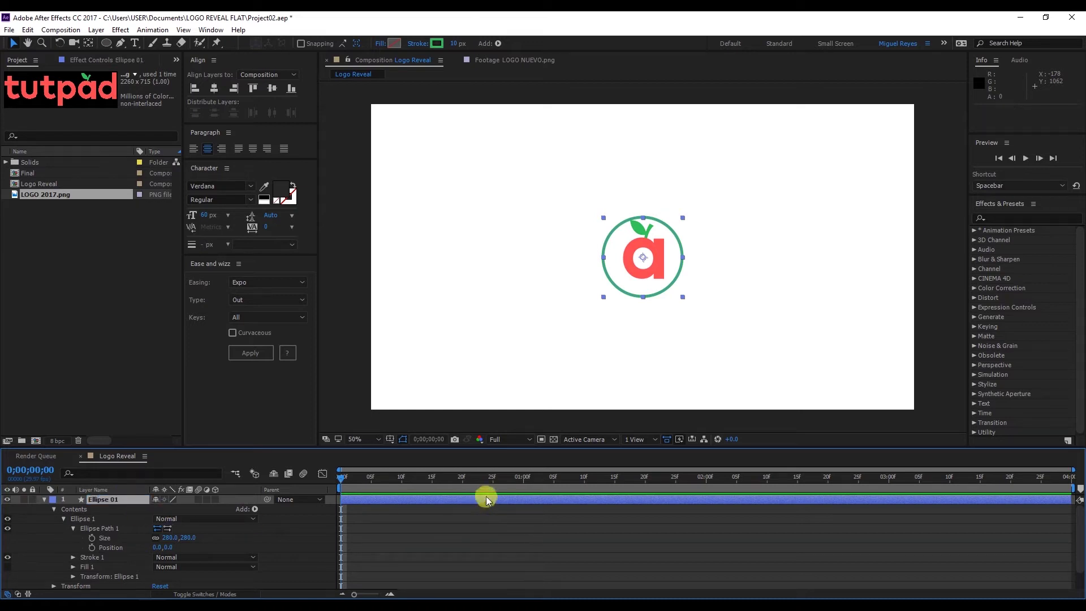
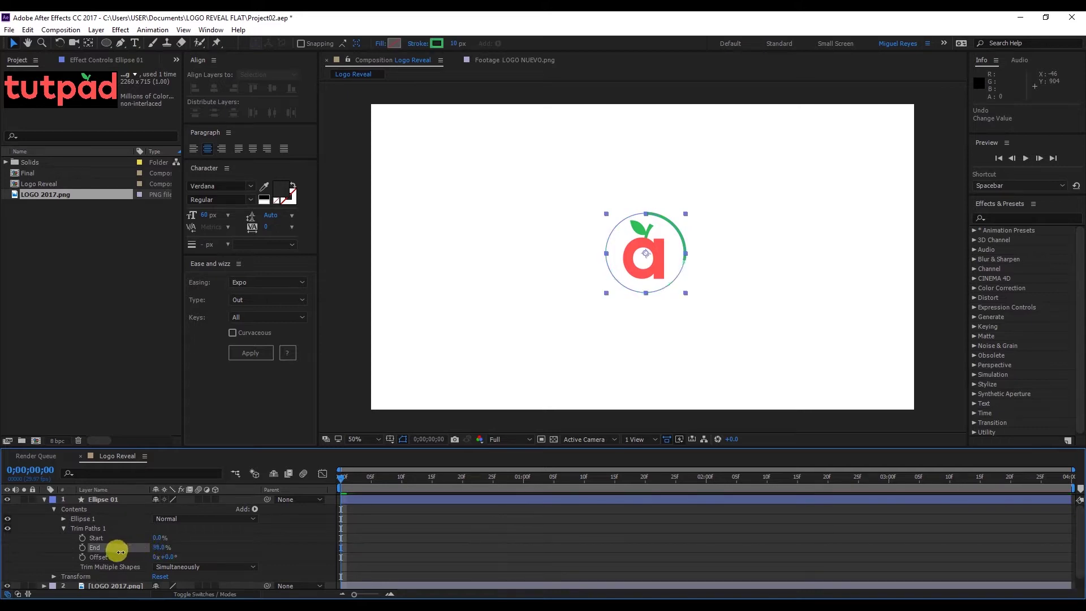
Step: Undo the last Trim Paths End change and add a Start keyframe at 0% at 0;00;00;05
key(ctrl+z)
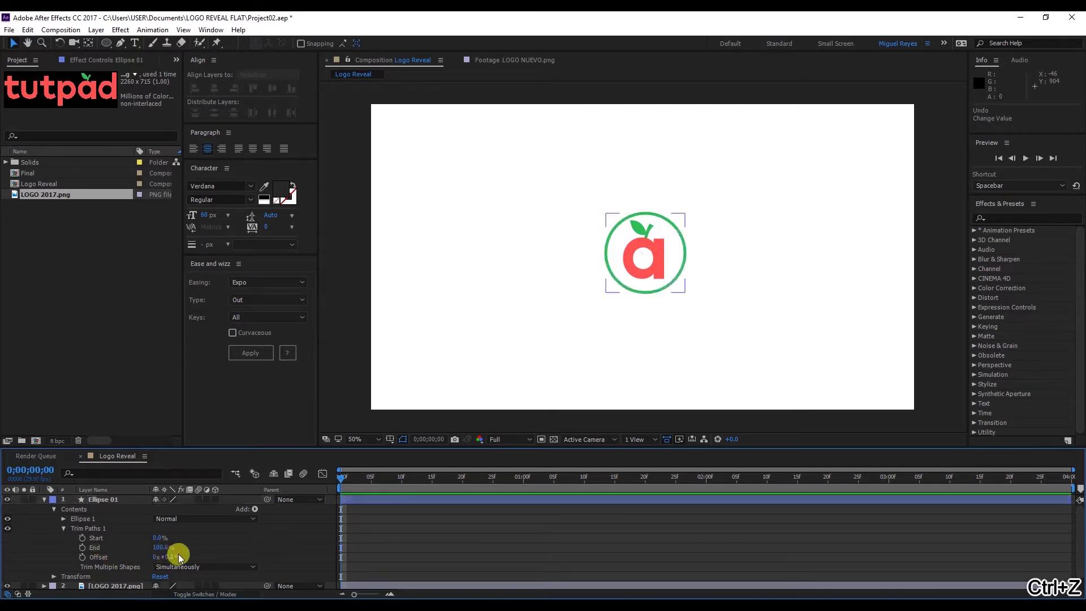
click(358, 486)
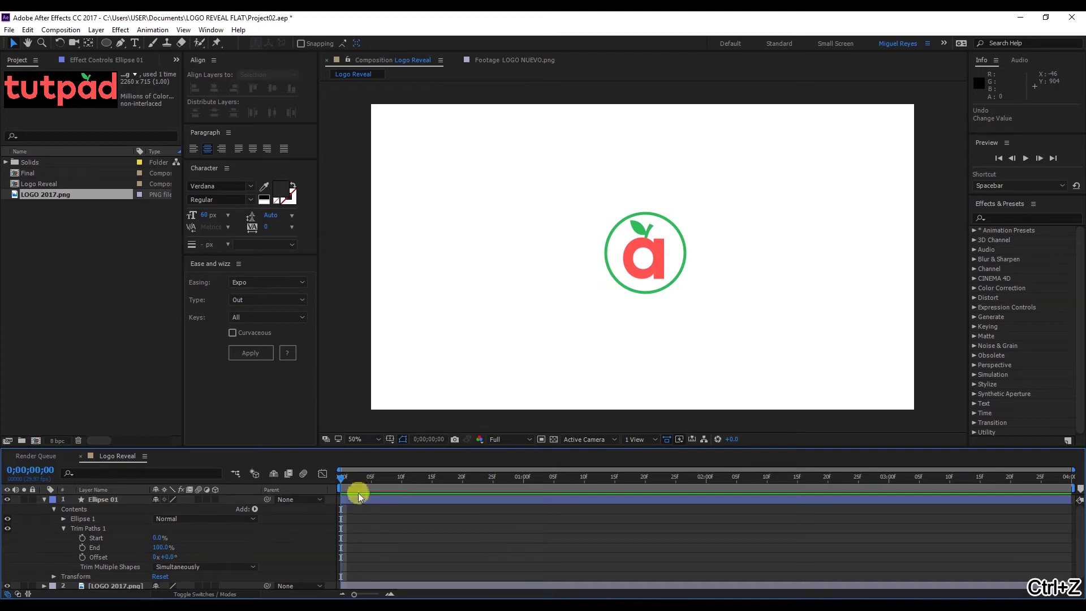
click(372, 475)
click(115, 514)
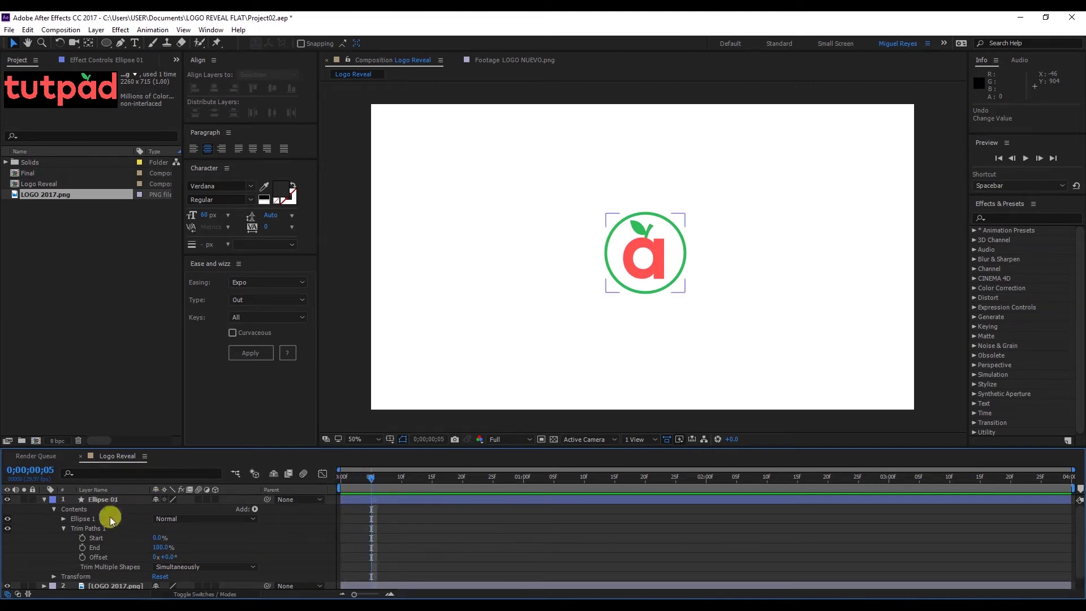
click(82, 538)
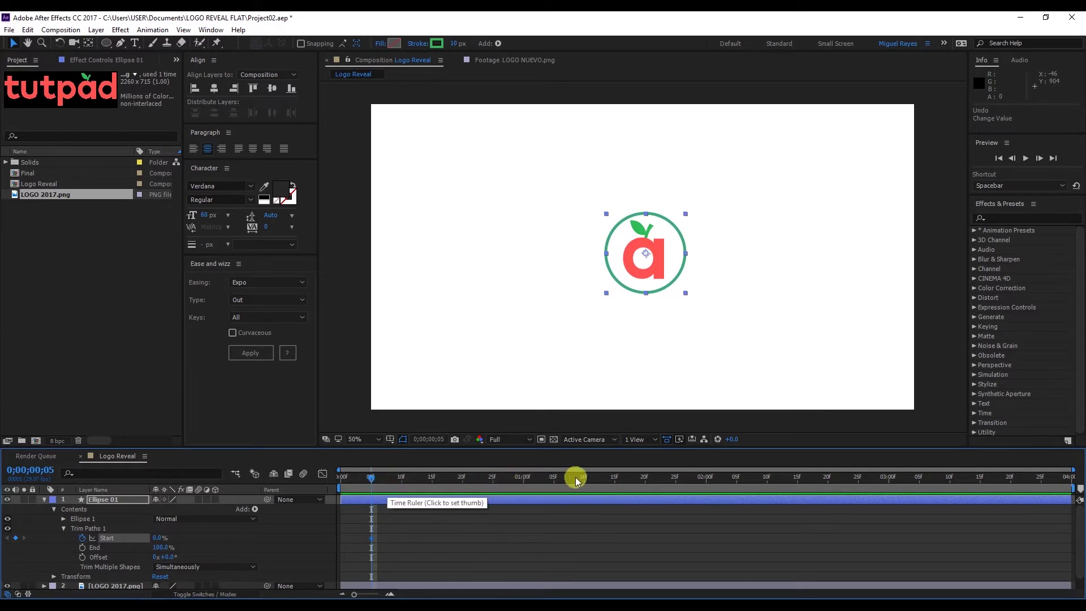
Step: Add a Trim Paths Start keyframe of 100% at 0;00;01;15 and scrub through the circle's animation
click(613, 479)
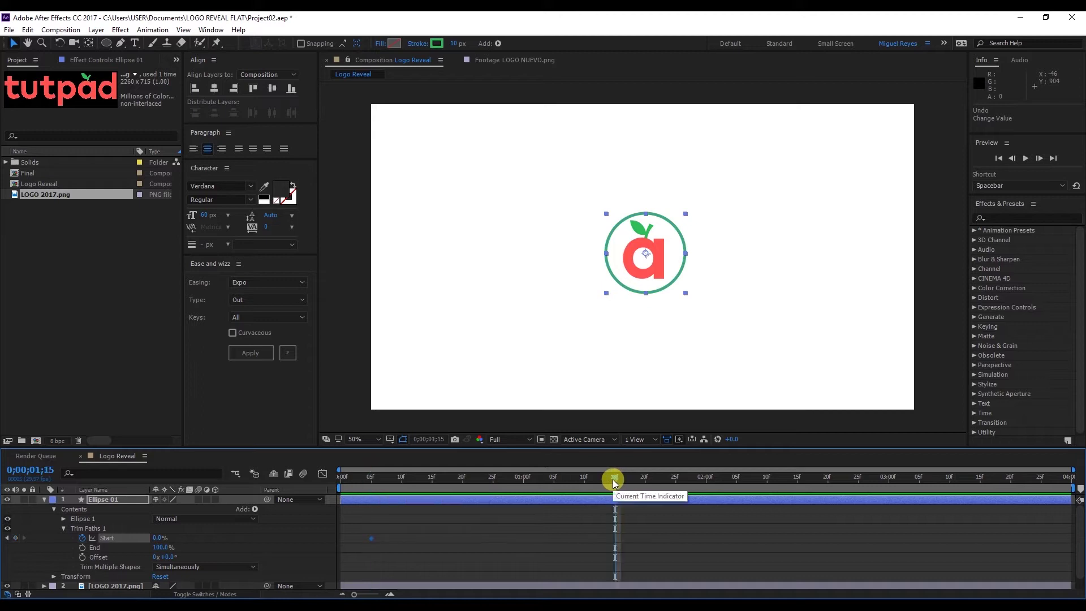
click(15, 538)
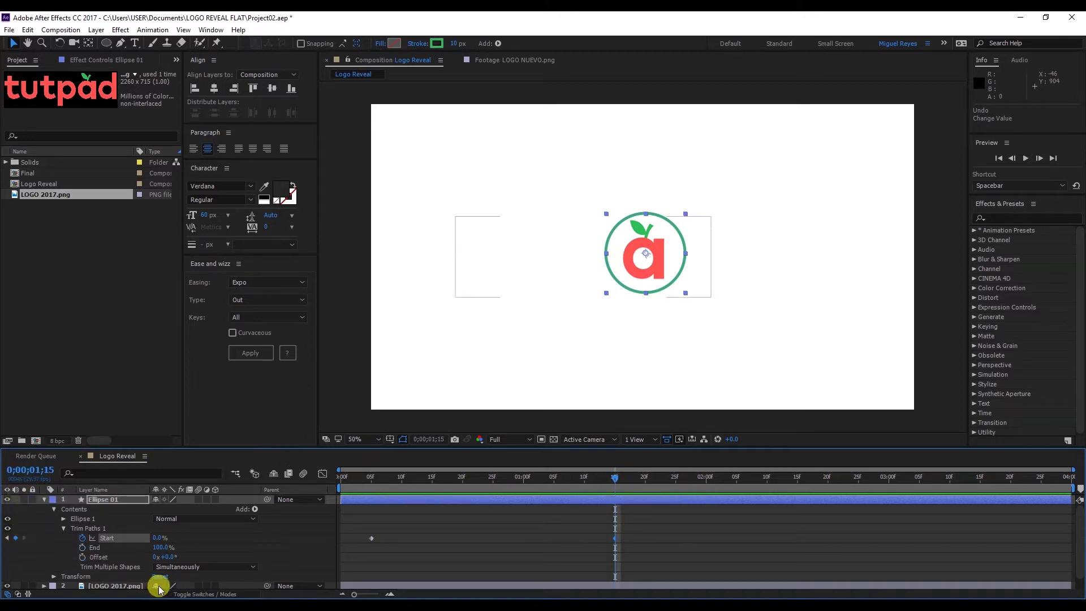
click(158, 538)
text(10)
click(443, 528)
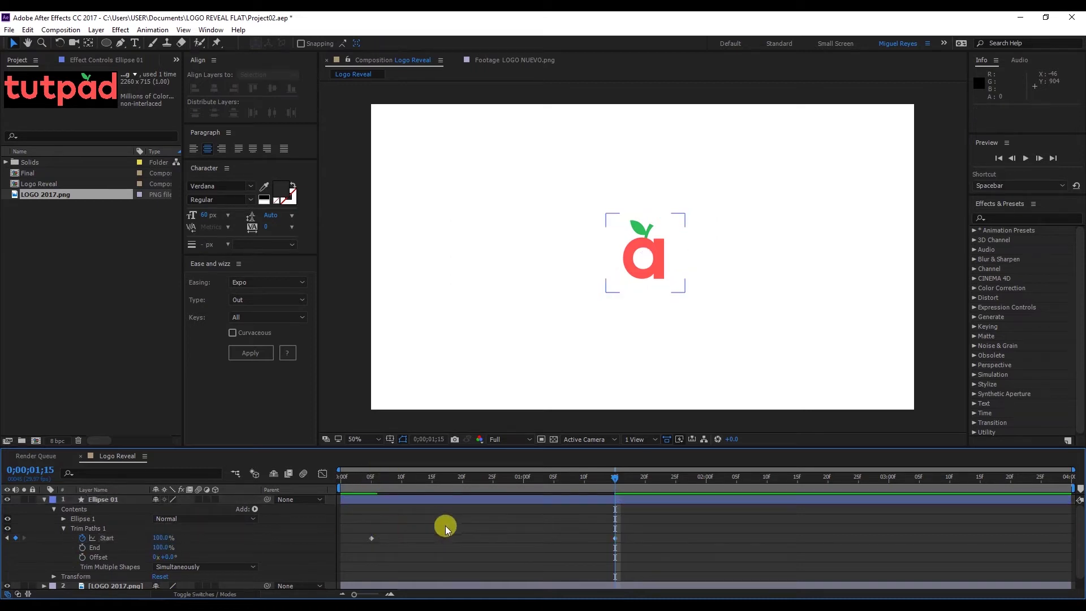
drag(362, 480, 399, 494)
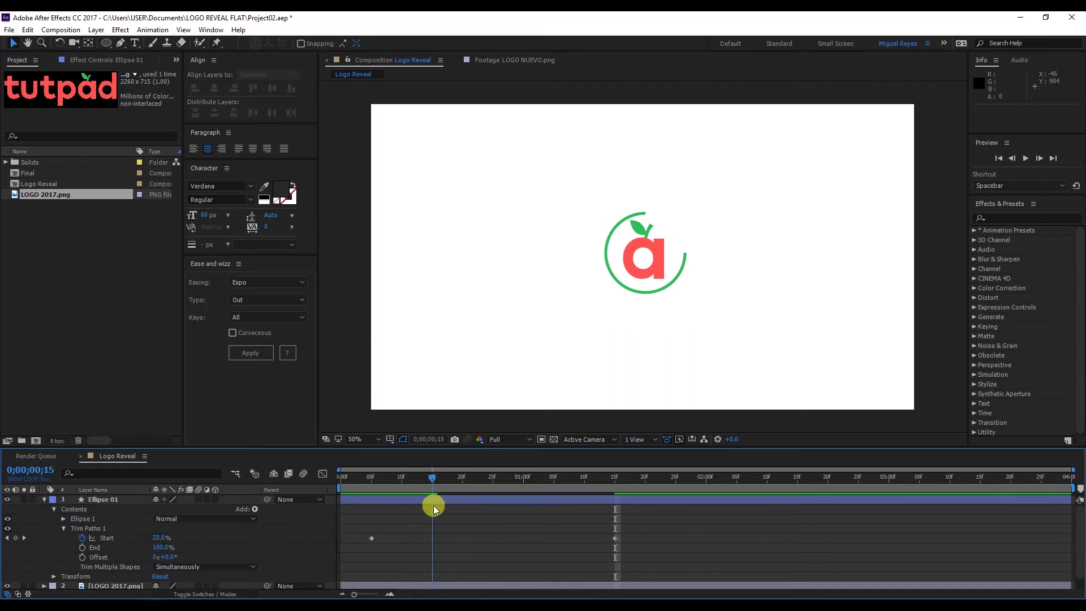
mouse_move(466, 511)
mouse_down()
mouse_move(609, 520)
mouse_move(475, 534)
mouse_up()
Step: Add a Trim Paths End keyframe of 0% at 0;00;00;10
click(98, 548)
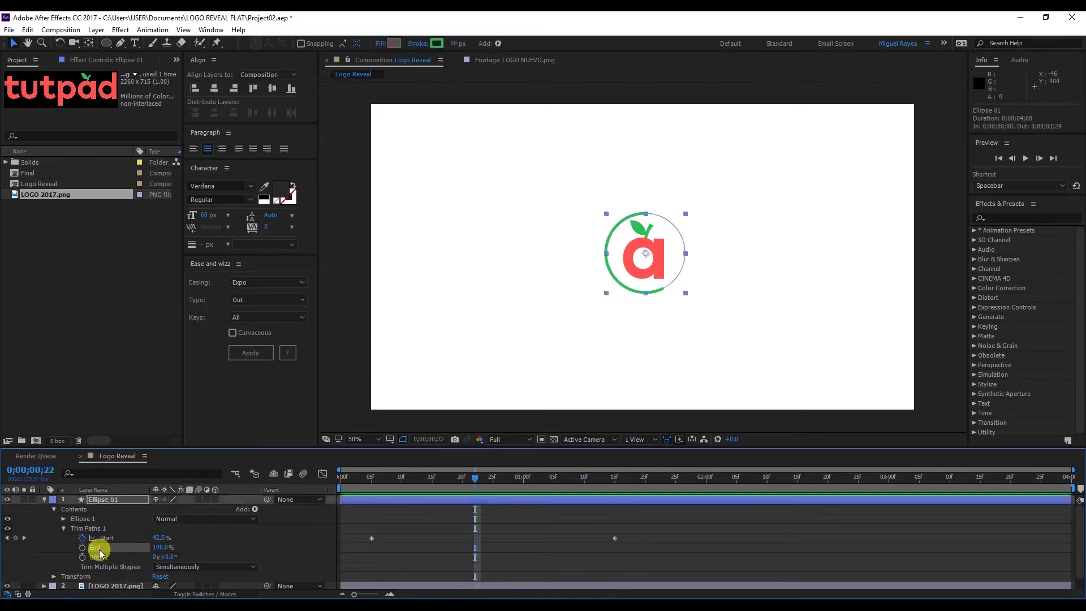
drag(371, 484, 401, 486)
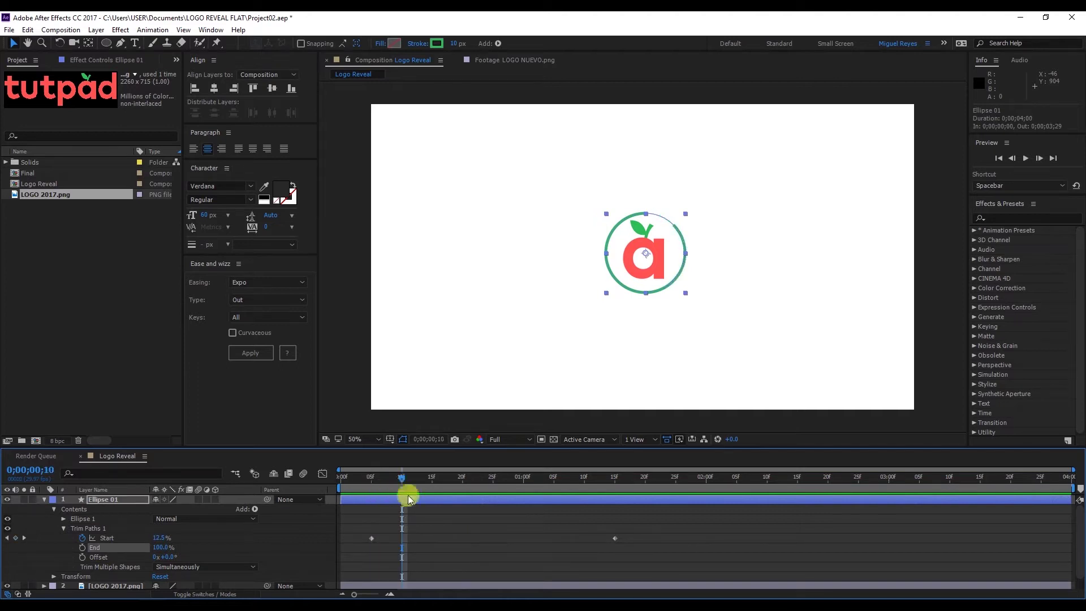
click(82, 547)
drag(148, 546, 84, 552)
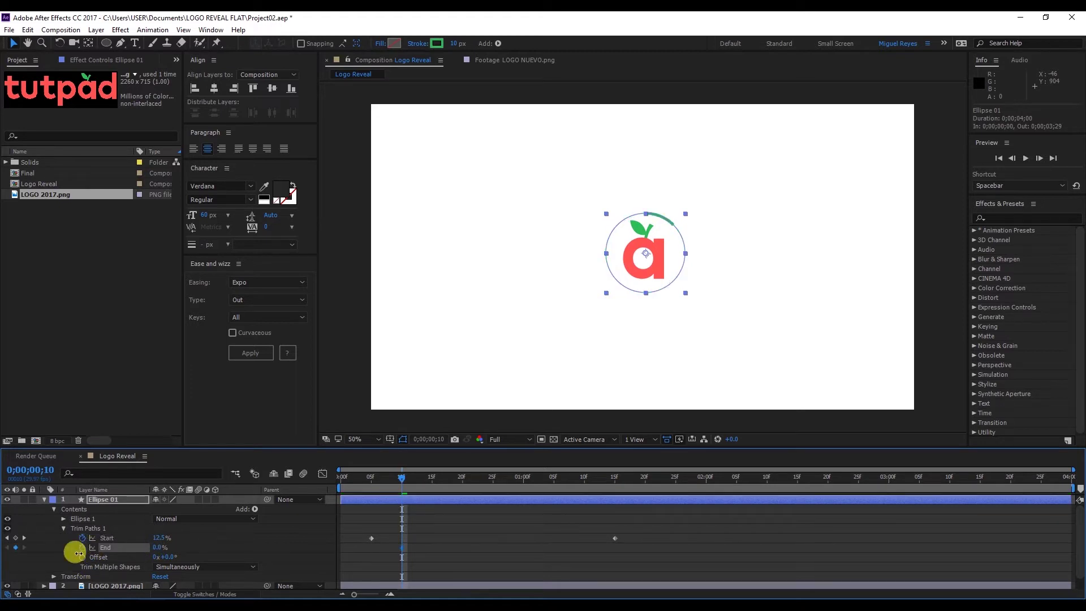
Step: Set the Trim Paths End keyframe to 100% at 0;00;01;15 and scrub back over the first frames to check the stroke
mouse_move(418, 500)
mouse_down()
mouse_move(484, 492)
mouse_move(617, 507)
mouse_up()
click(222, 531)
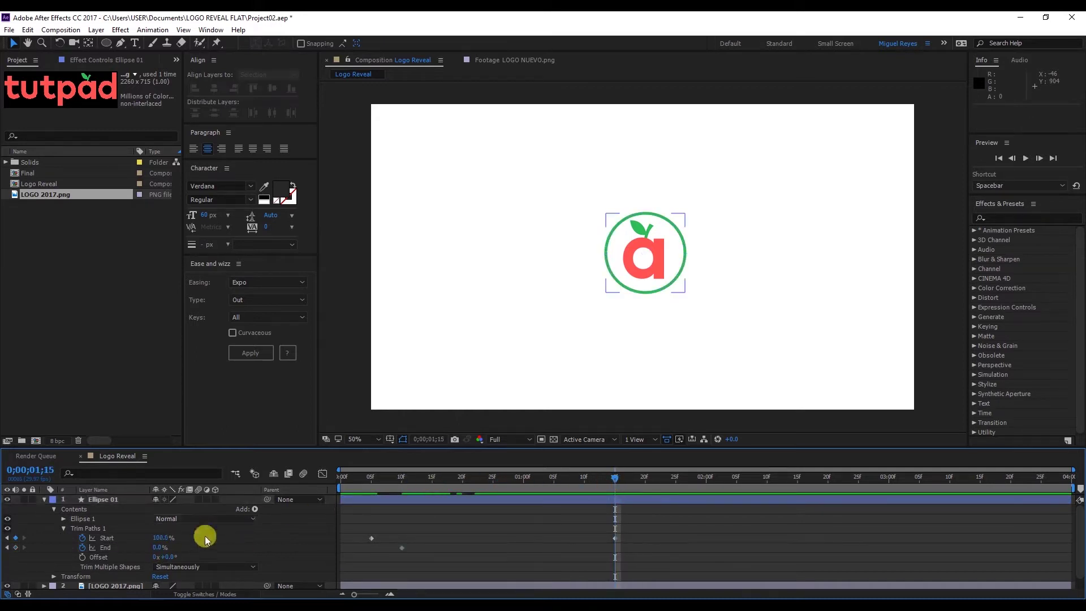
mouse_move(161, 552)
mouse_down()
mouse_move(153, 548)
mouse_move(310, 548)
mouse_up()
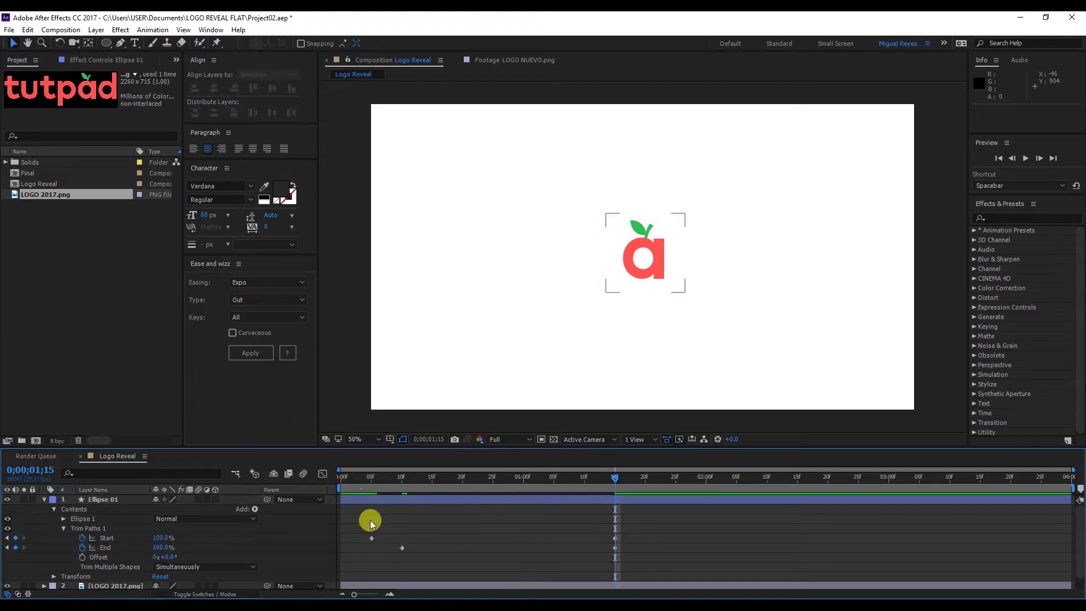
drag(364, 481, 395, 486)
mouse_move(395, 545)
mouse_down()
mouse_move(408, 482)
mouse_move(551, 505)
mouse_move(585, 528)
mouse_move(406, 555)
mouse_up()
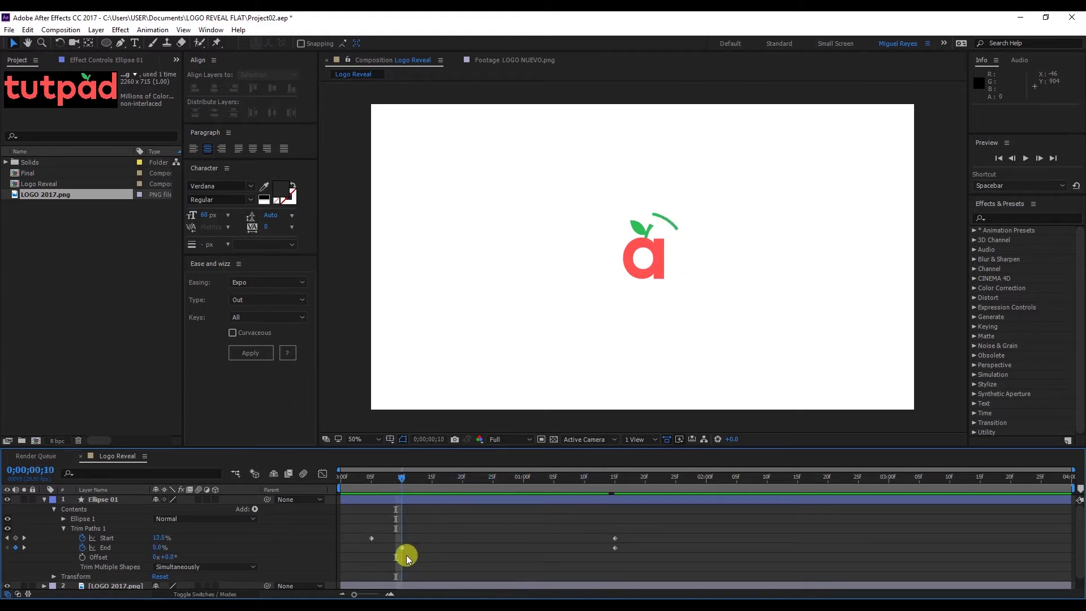
click(647, 212)
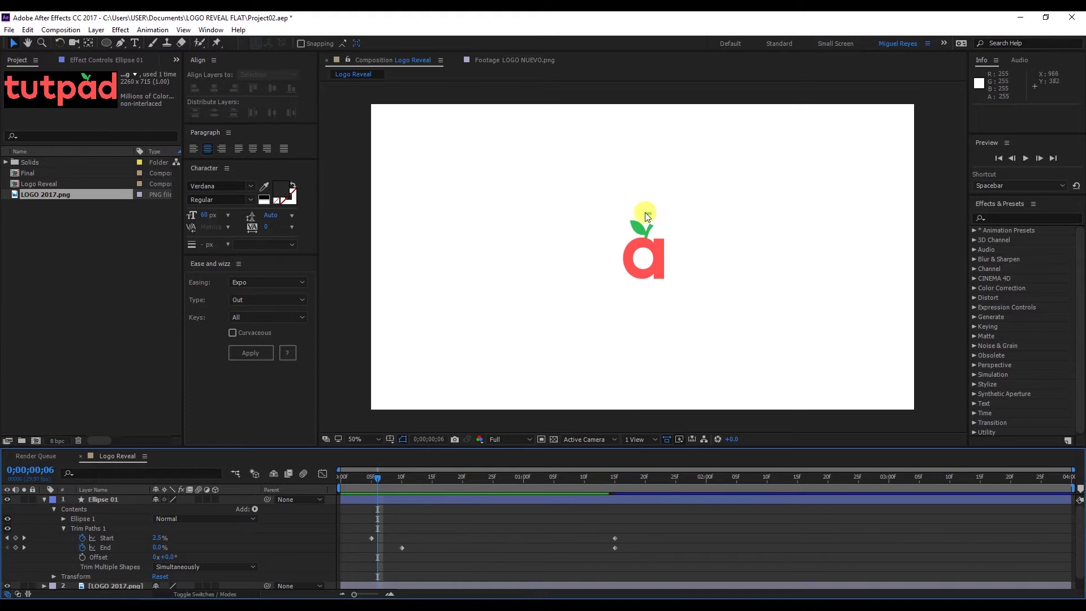
Step: Set the Trim Paths Offset of the Ellipse 01 circle to -10°
mouse_move(168, 557)
mouse_down()
mouse_move(287, 569)
mouse_move(342, 555)
mouse_move(210, 566)
mouse_move(170, 553)
mouse_up()
click(175, 557)
text(-10)
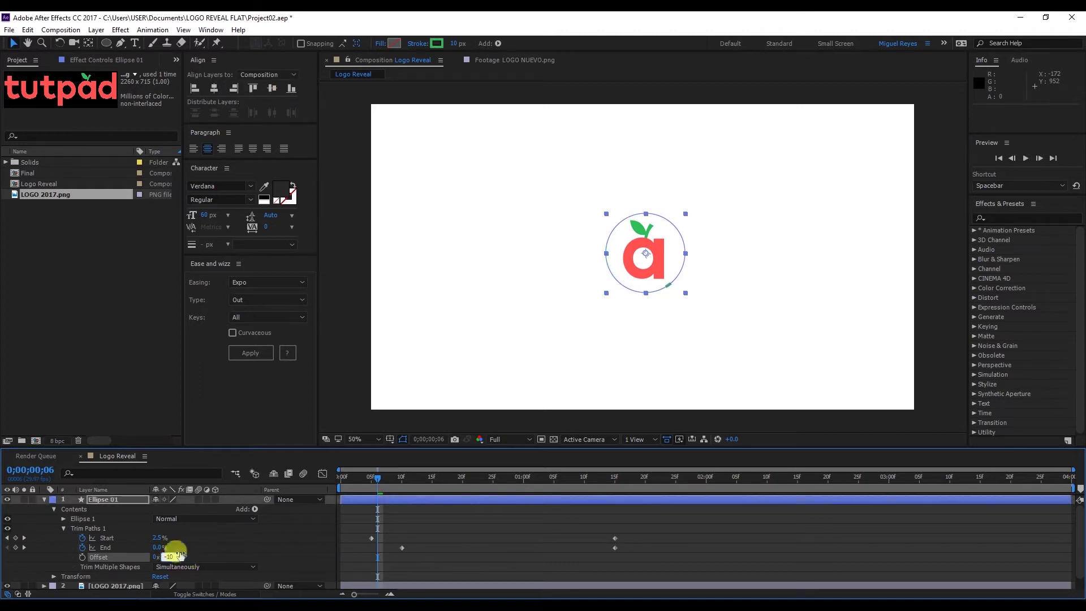
click(308, 526)
Step: Apply Easy Ease to all four Trim Paths Start and End keyframes of Ellipse 01
drag(354, 524, 639, 561)
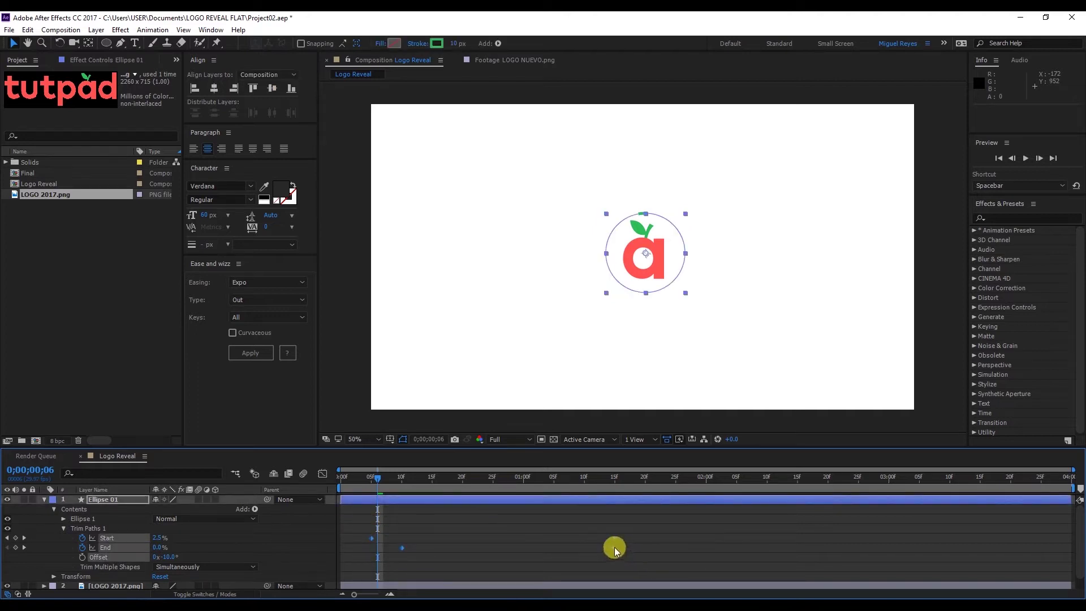
right_click(617, 548)
mouse_move(661, 539)
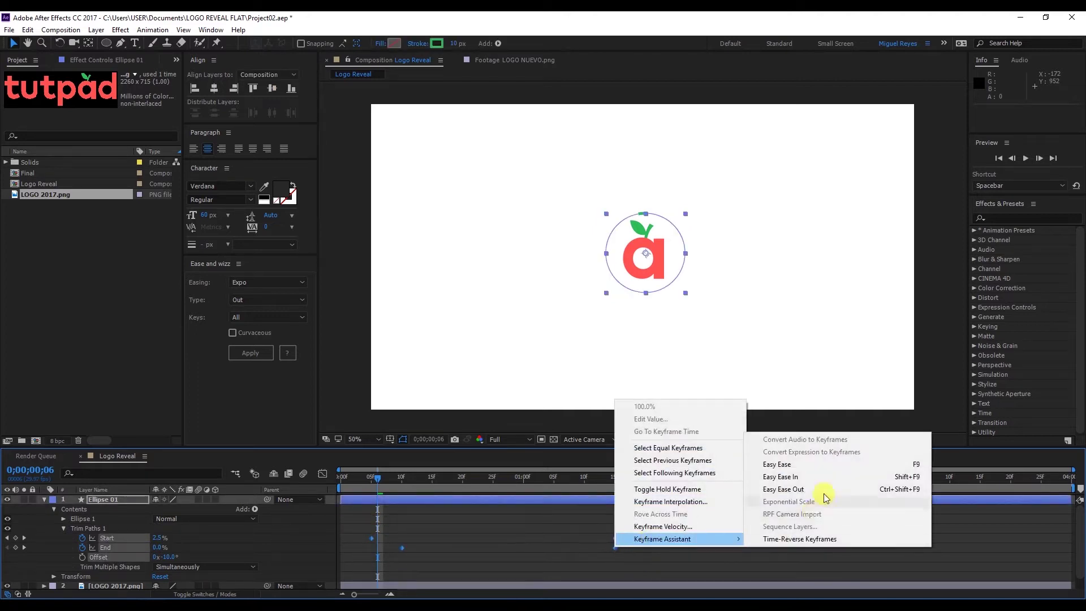
click(813, 463)
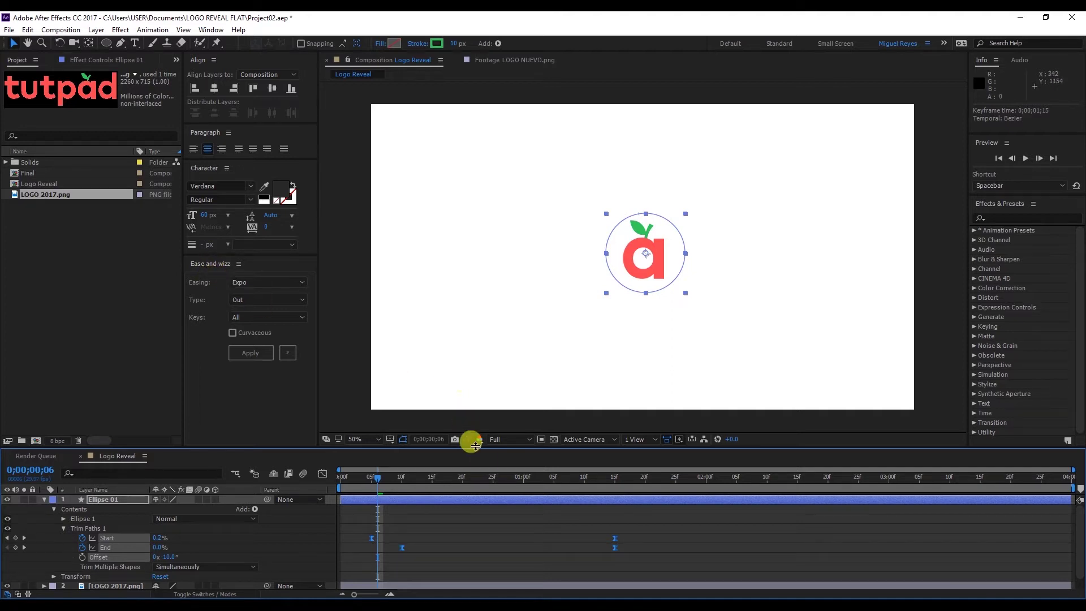
Step: Apply Ease and Wizz with Expo easing, type In + Out and all keys to the Trim Paths Start and End keyframes
click(240, 299)
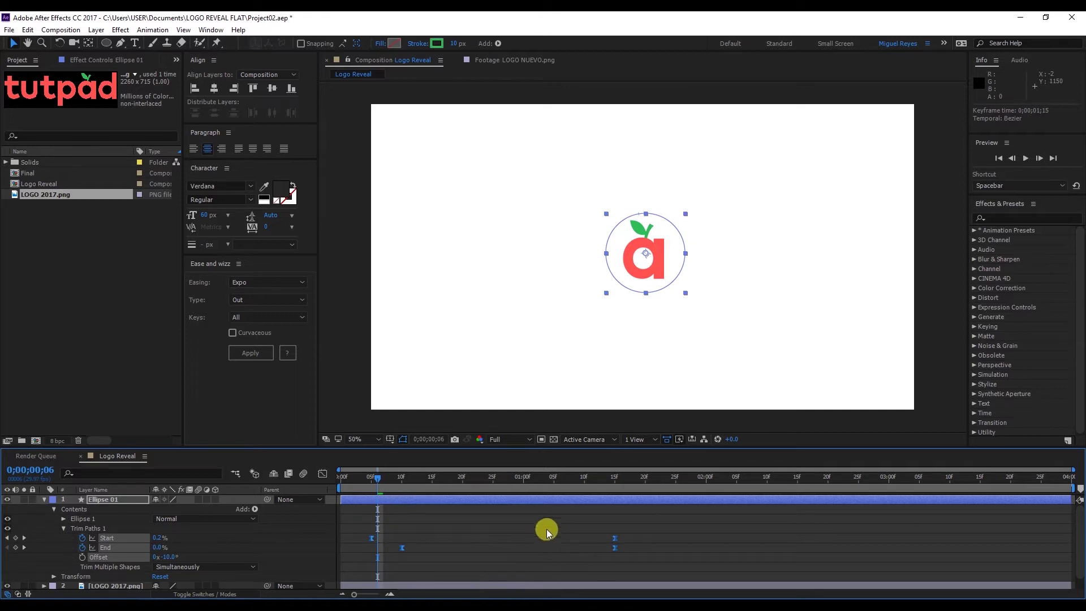
click(244, 283)
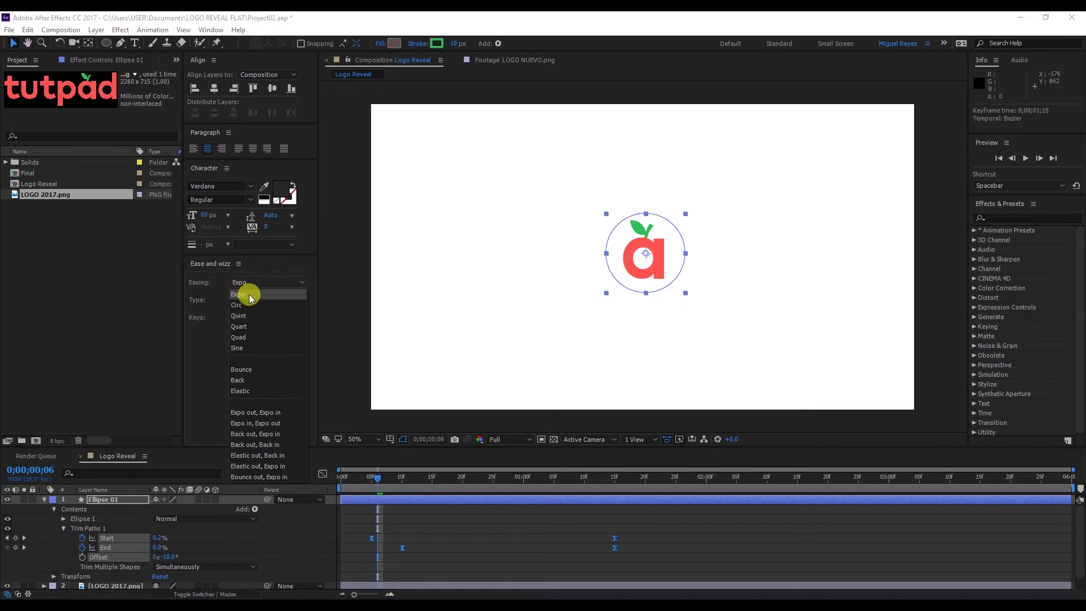
click(250, 294)
click(247, 300)
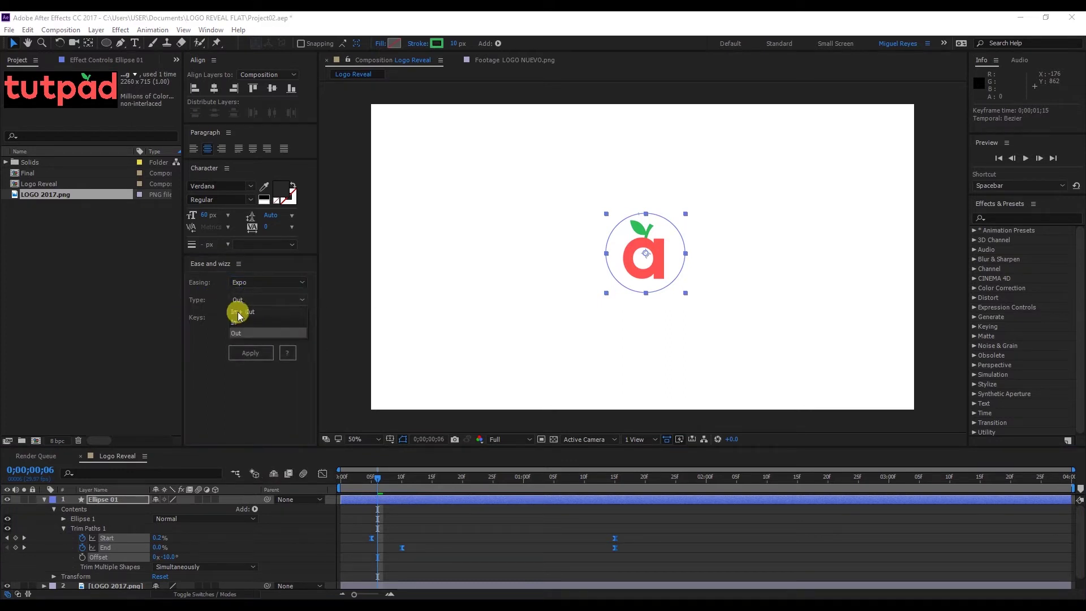
click(244, 312)
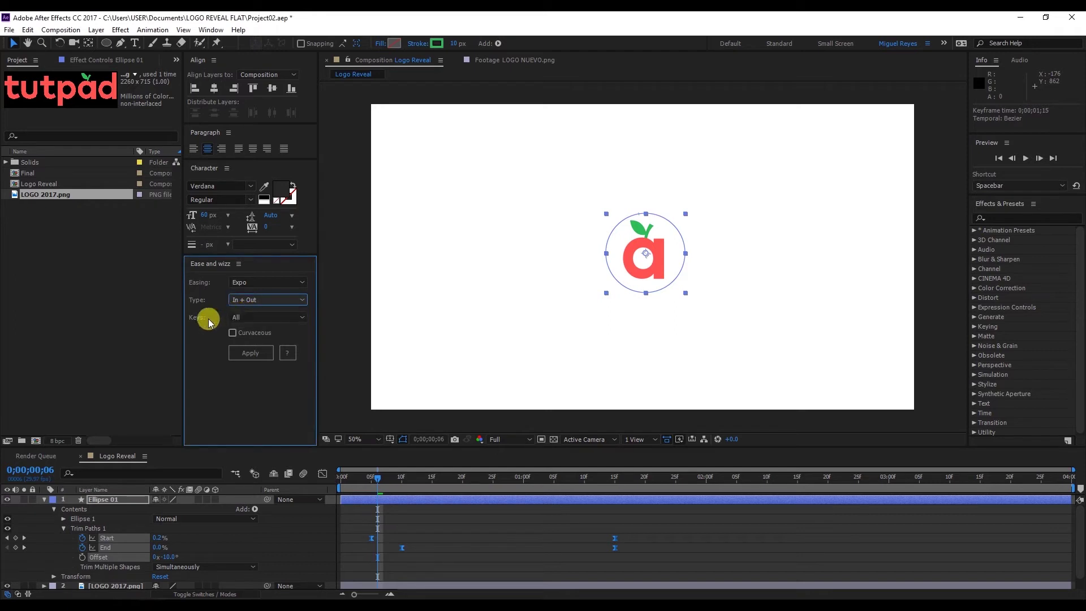
click(240, 318)
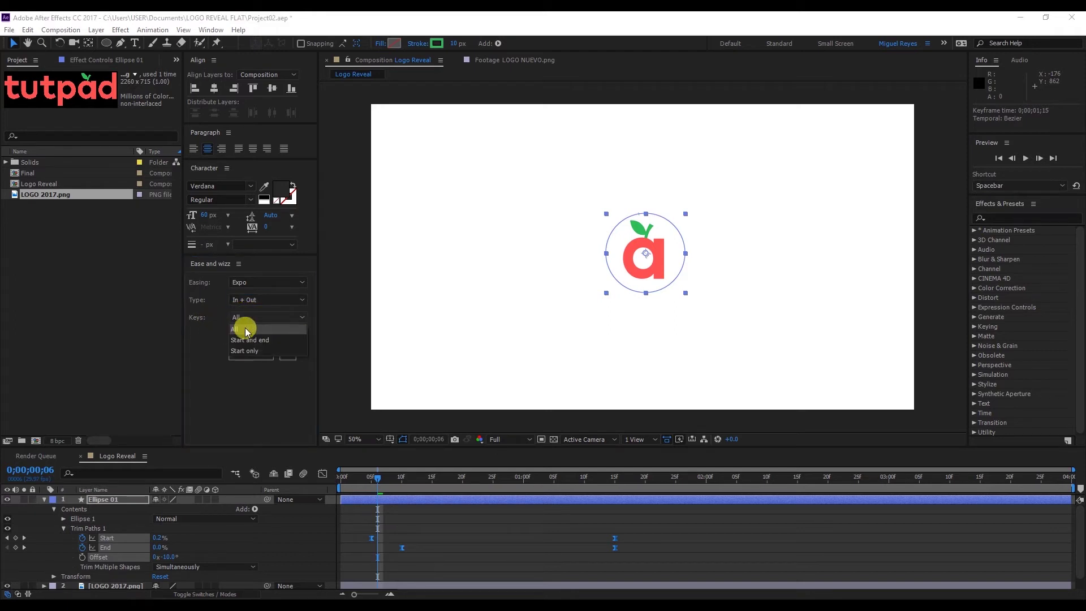
click(212, 335)
click(247, 355)
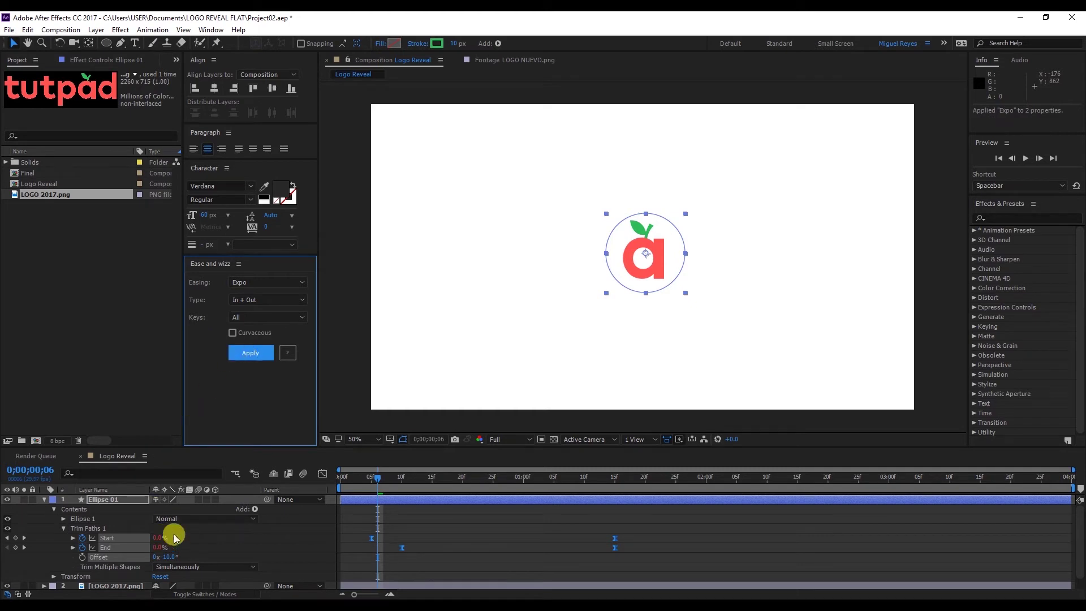
Step: Inspect the Ease and Wizz expression on the Trim Paths Start property without changing it
click(72, 538)
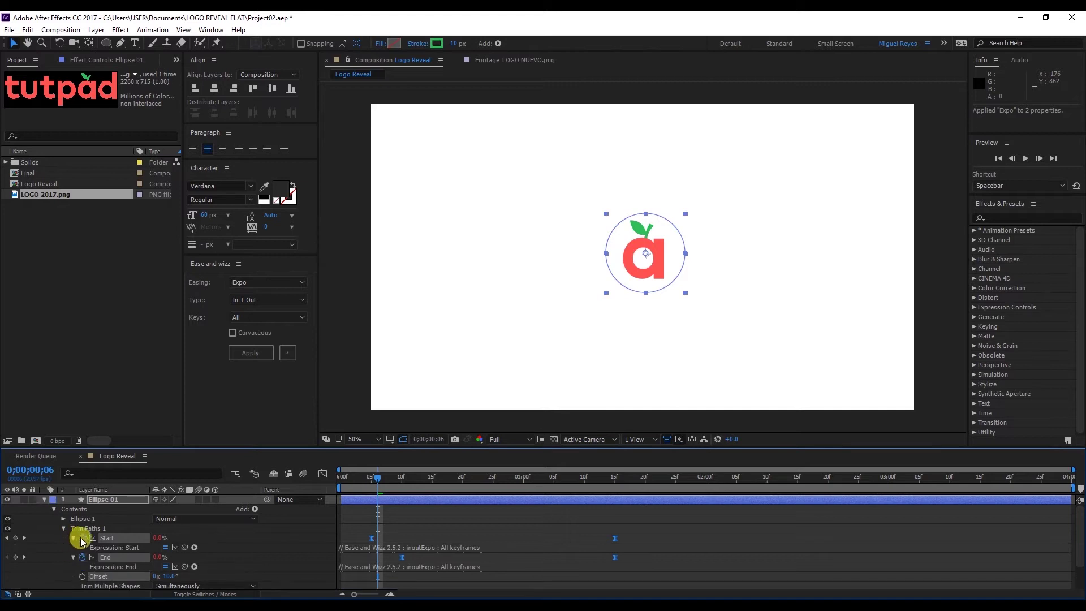
click(389, 549)
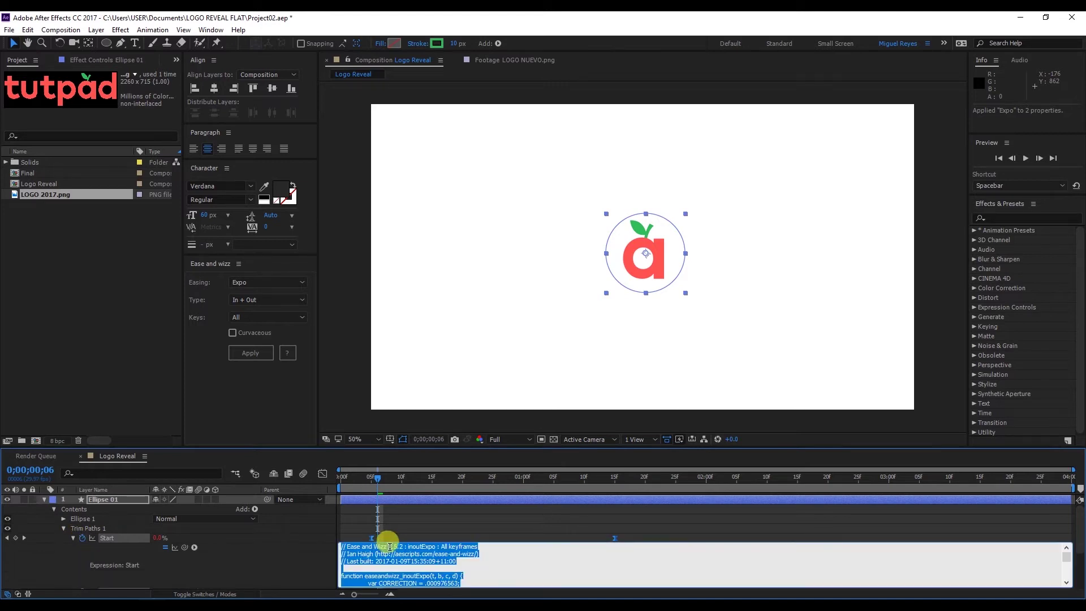
click(420, 523)
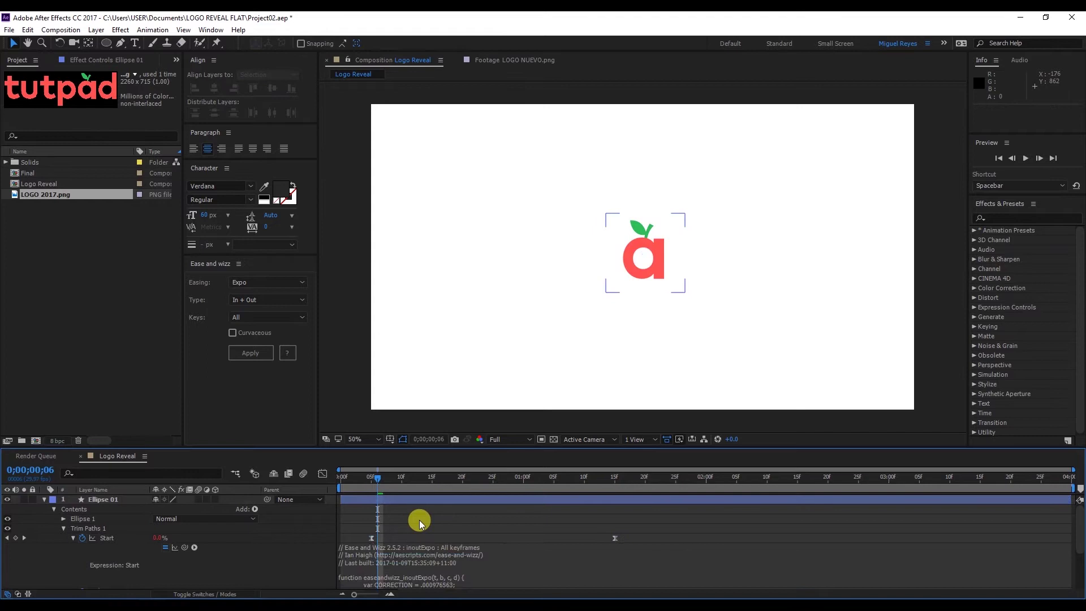
click(63, 529)
click(386, 507)
click(63, 528)
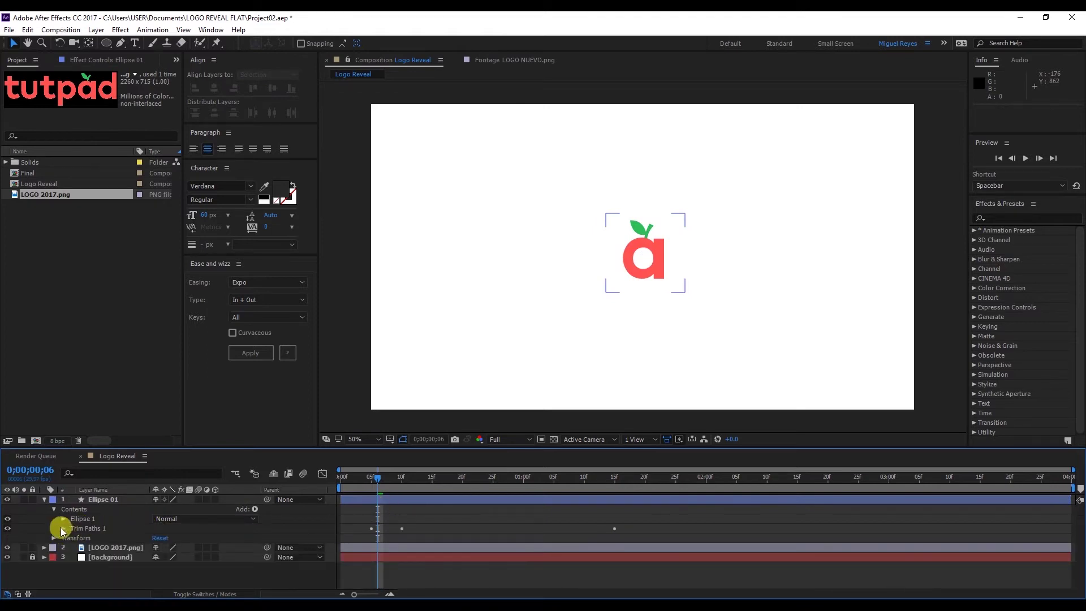
click(73, 509)
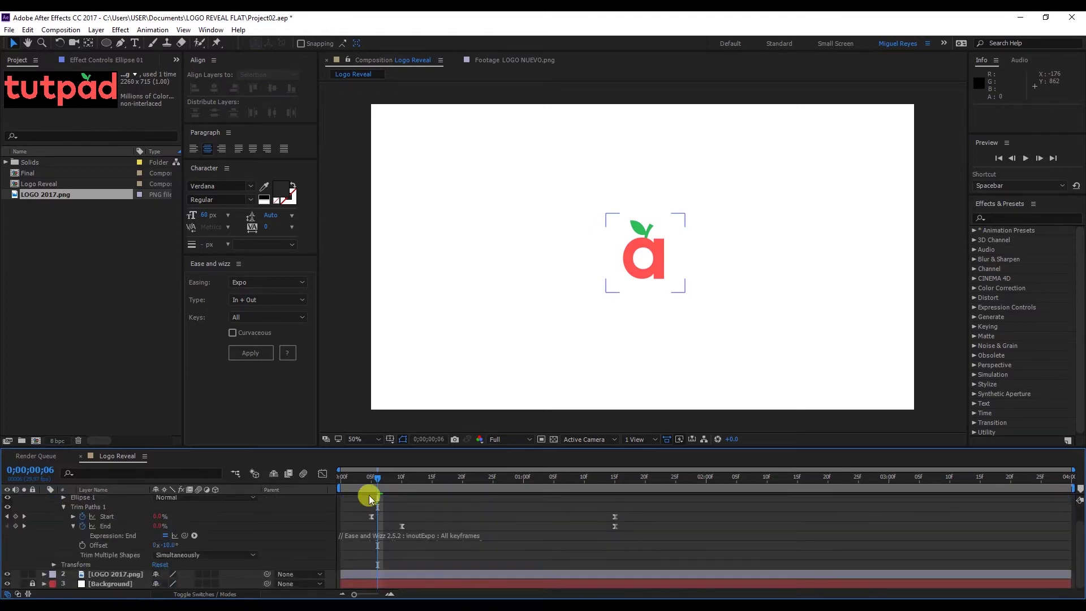
Step: Play the eased circle animation from the first frame and stop at 0;00;00;25
click(339, 476)
key(space)
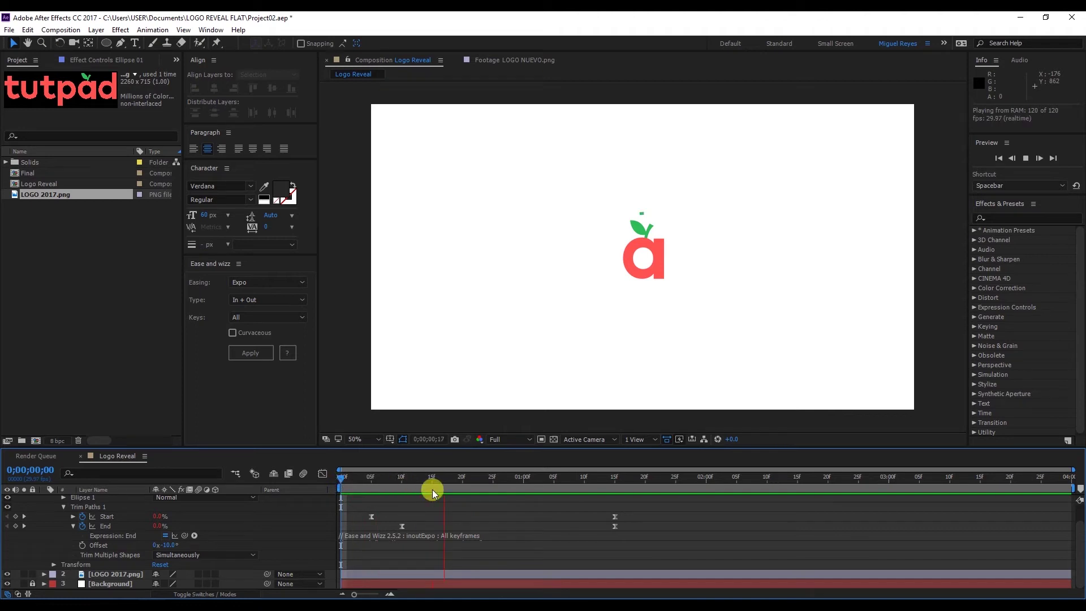
click(491, 479)
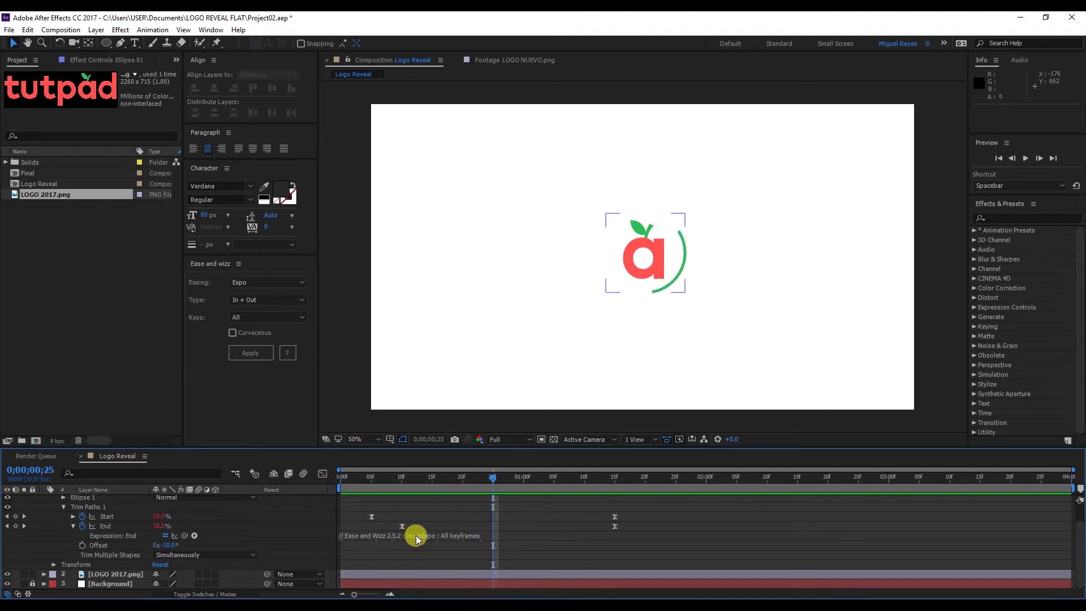
Step: Collapse the Ellipse 01 layer's properties and duplicate the layer
scroll(523, 529, up, 2)
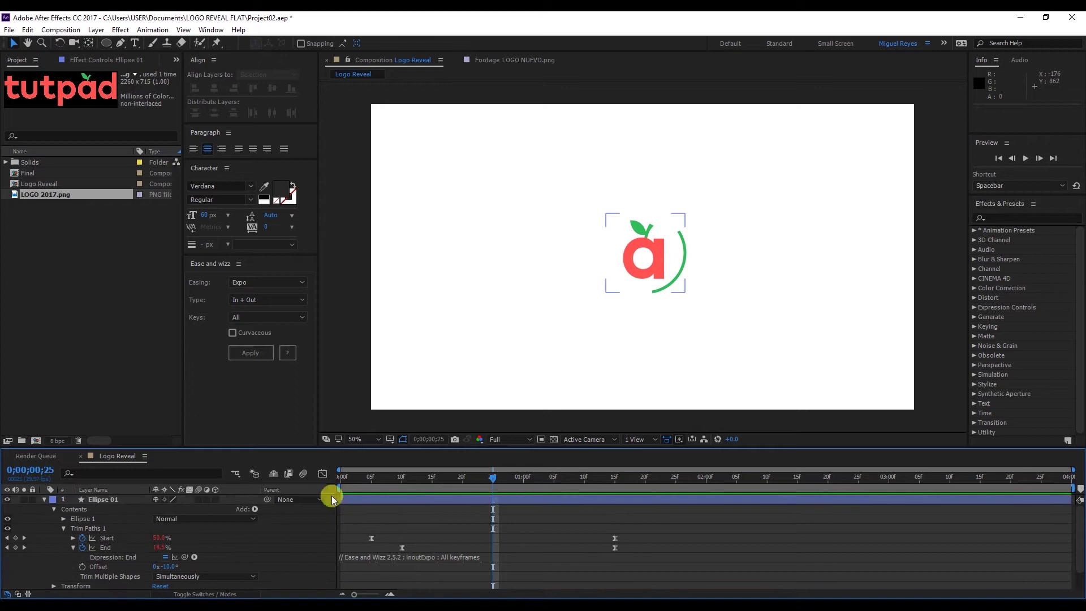
click(44, 500)
click(120, 499)
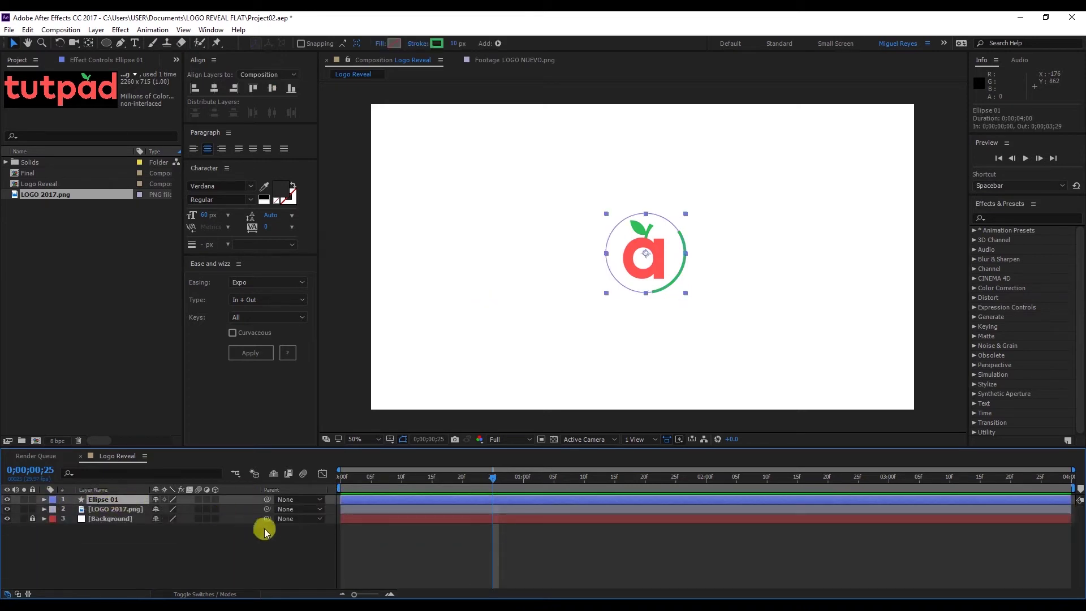
key(ctrl+d)
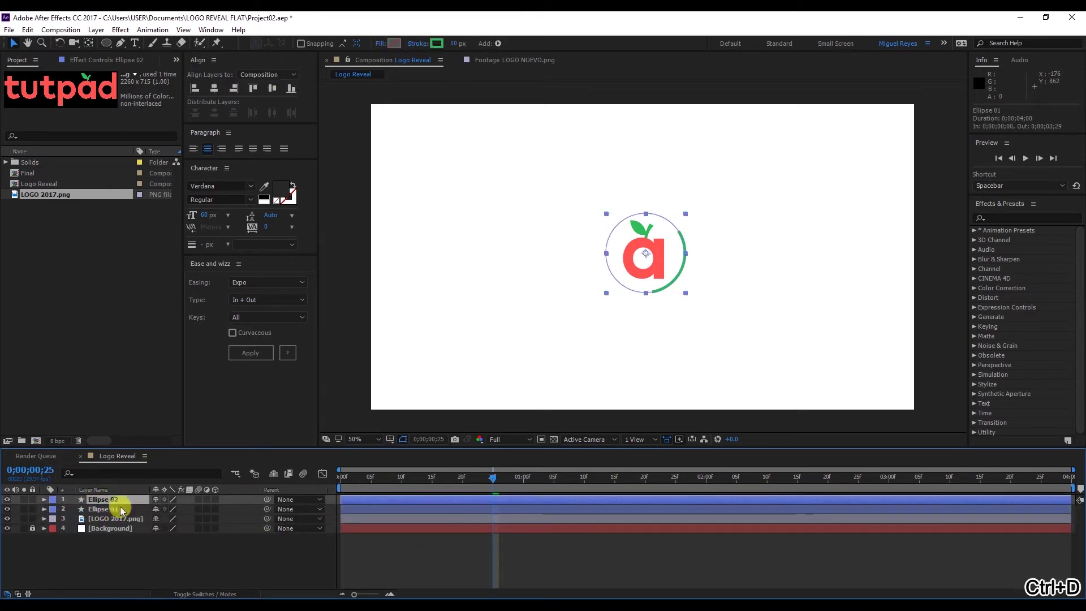
Step: Show the keyframes of both ellipse layers and shift Ellipse 02 five frames later so it starts at 0;00;00;05
click(370, 509)
key(u)
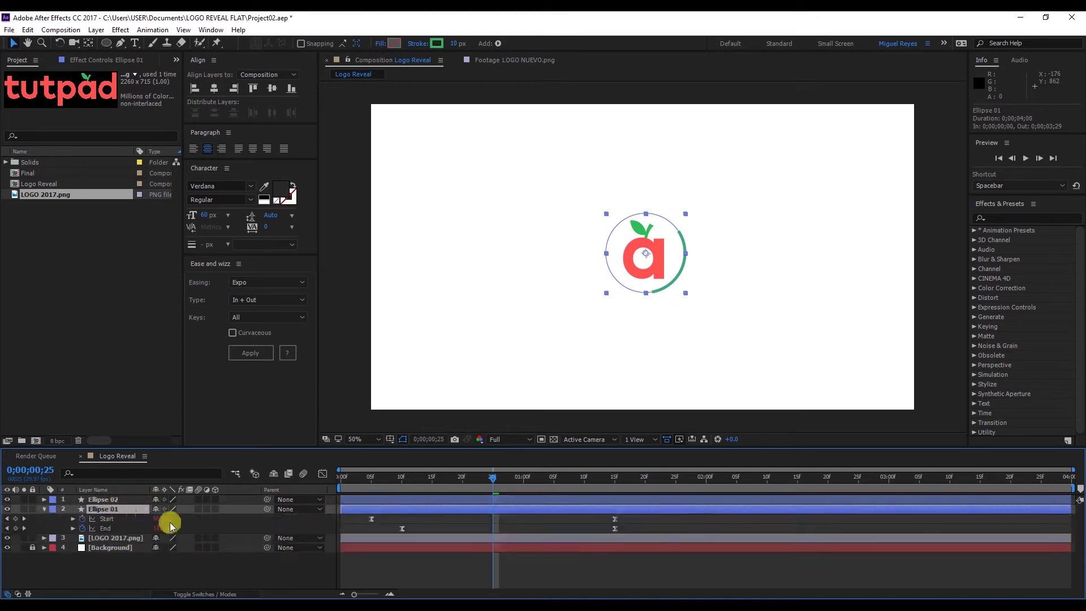
click(390, 496)
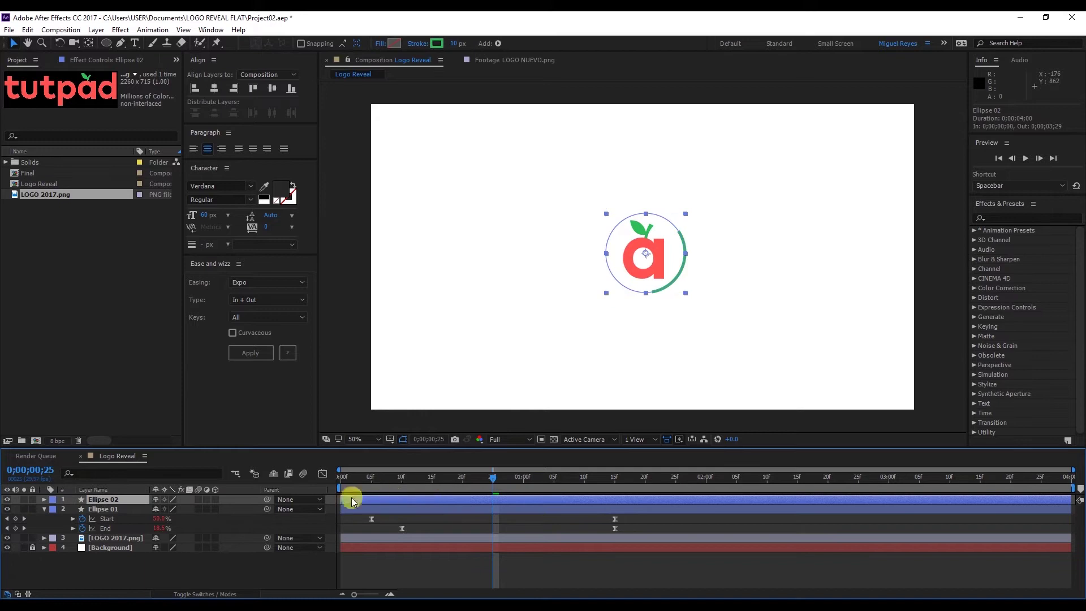
key(u)
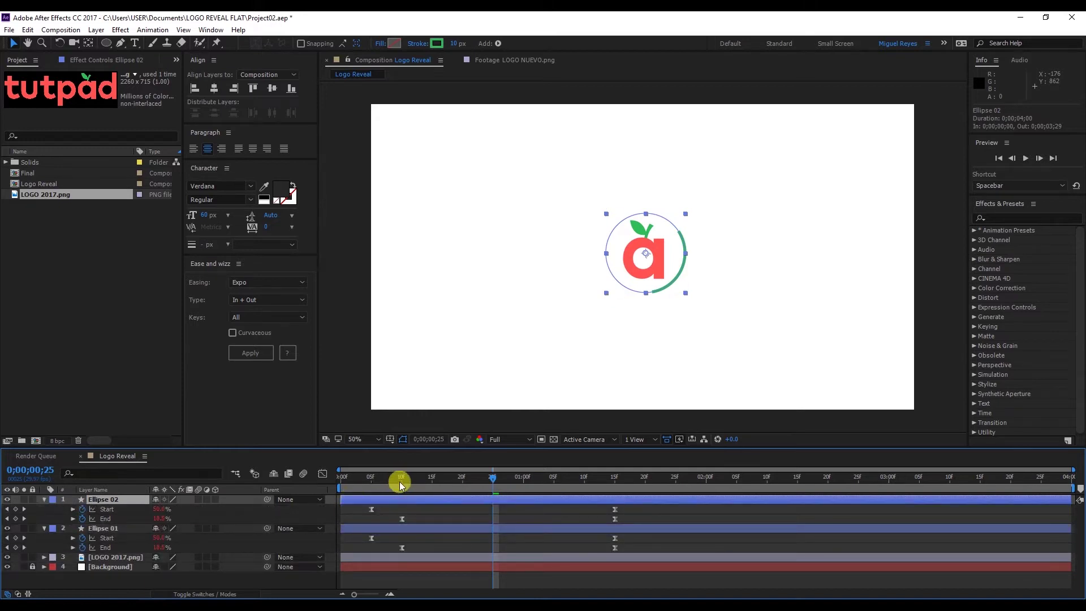
click(402, 479)
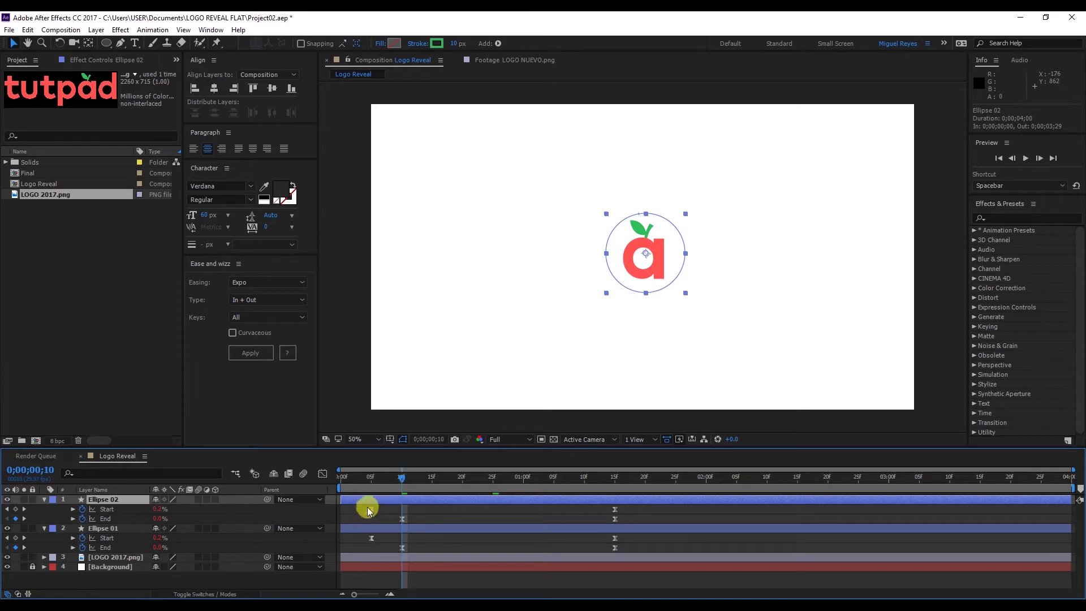
drag(371, 497, 683, 498)
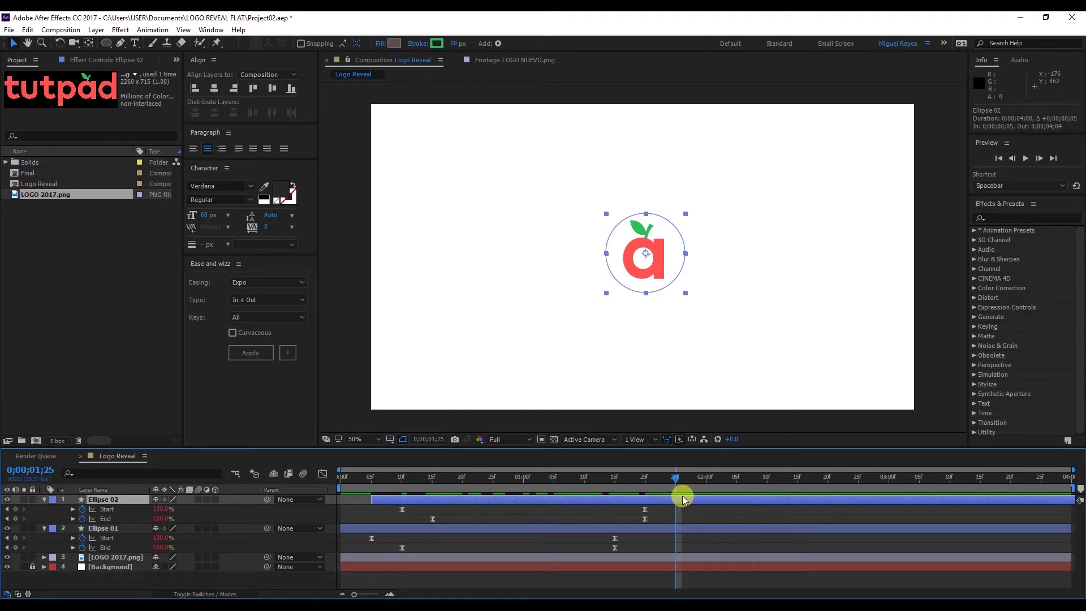
Step: Cut off Ellipse 02 after 0;00;01;25 and Ellipse 01 after 0;00;01;20 by splitting each layer and deleting the remainder
key(ctrl+shift+d)
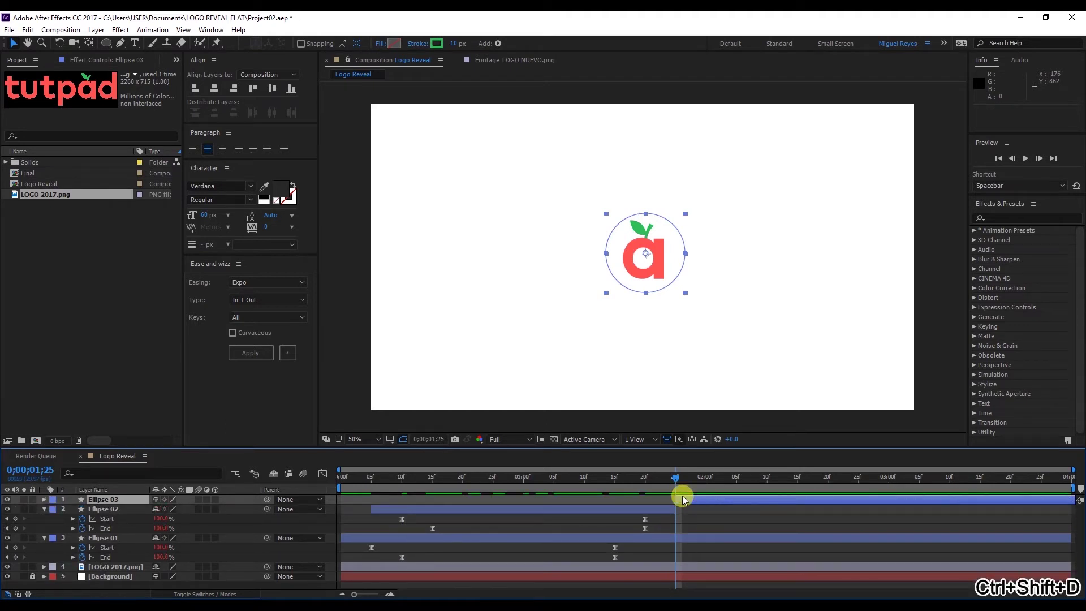
key(Delete)
click(646, 478)
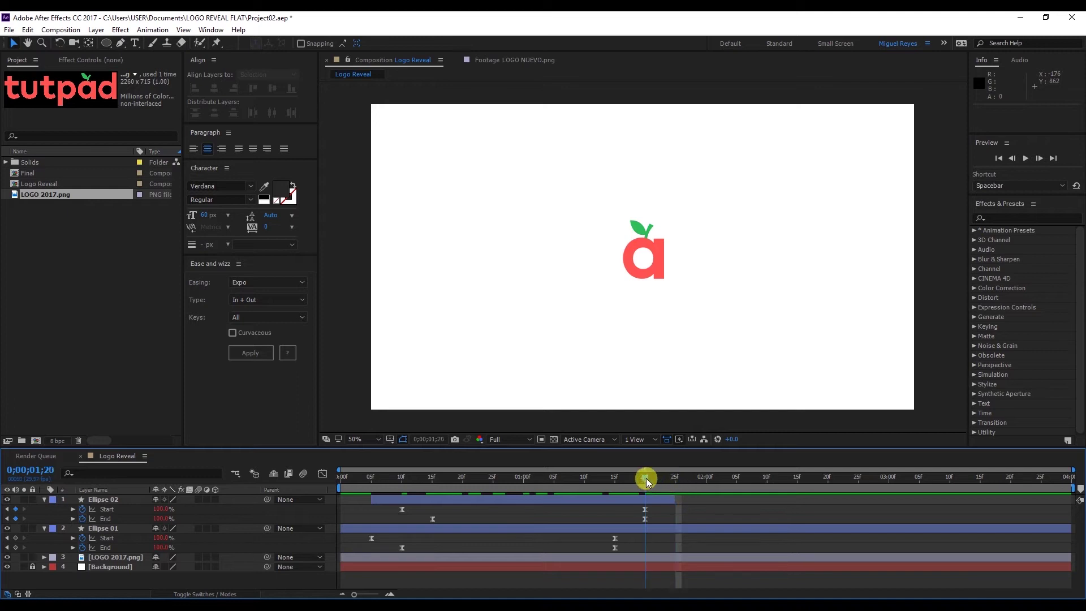
click(690, 528)
key(ctrl+shift+d)
key(Delete)
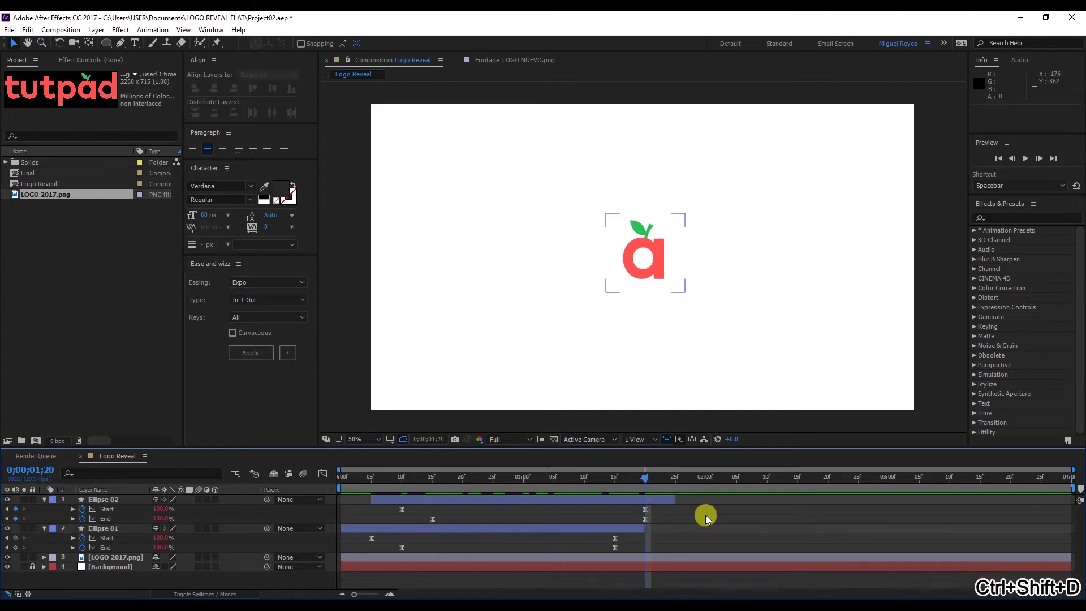
click(531, 544)
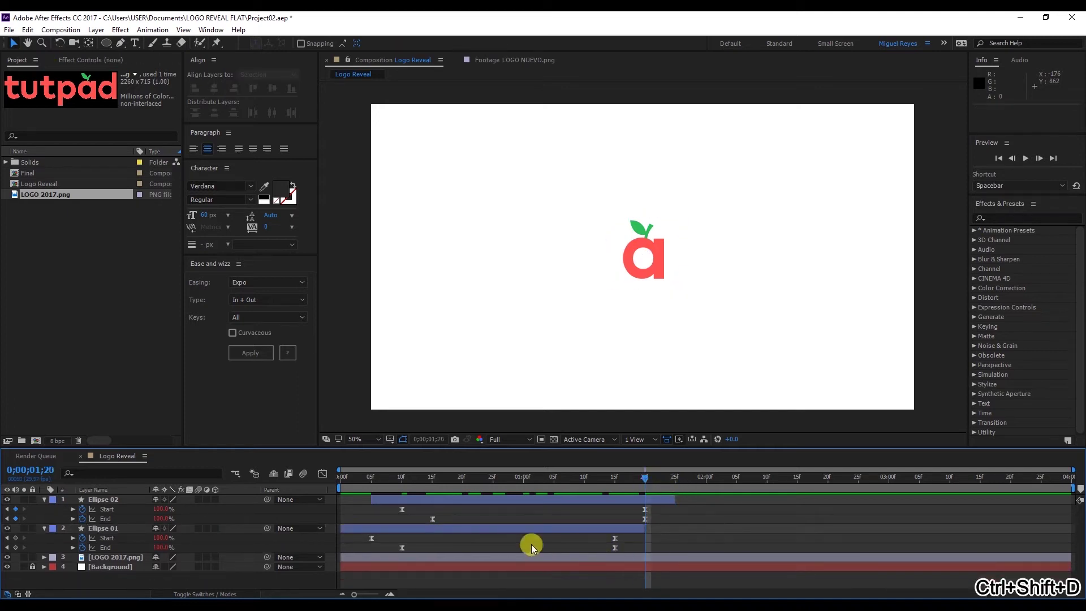
Step: Set the Ellipse Path size of Ellipse 02 to 340 by 340
click(505, 481)
click(503, 498)
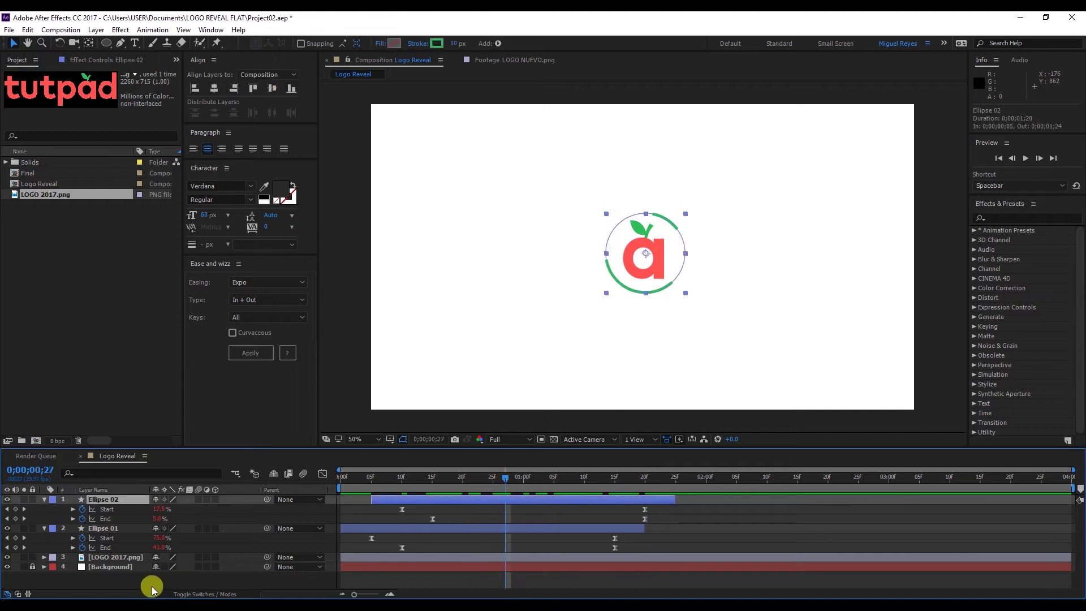
click(44, 499)
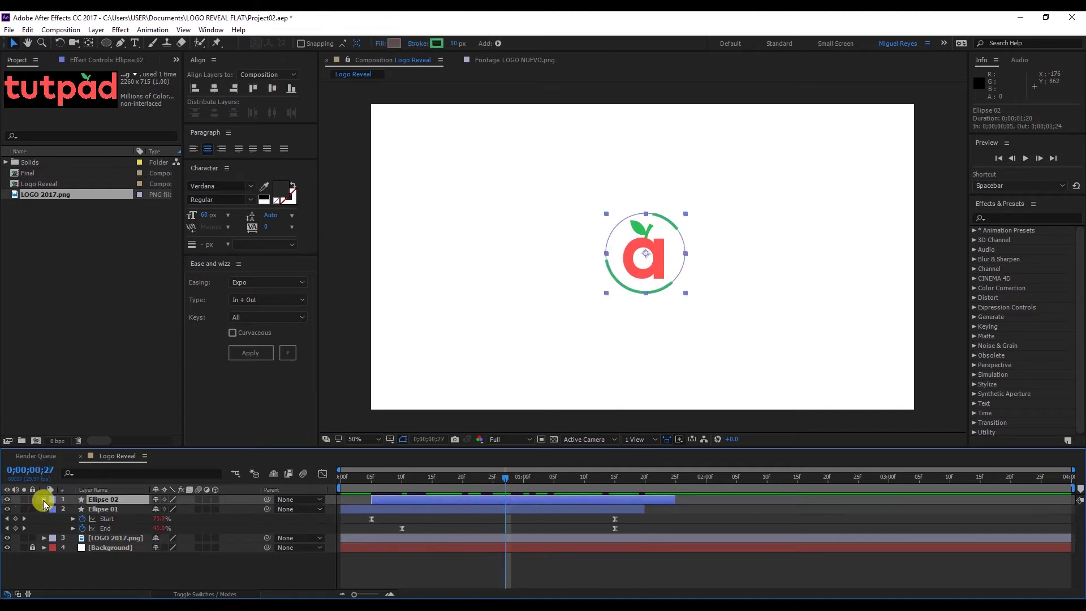
click(44, 500)
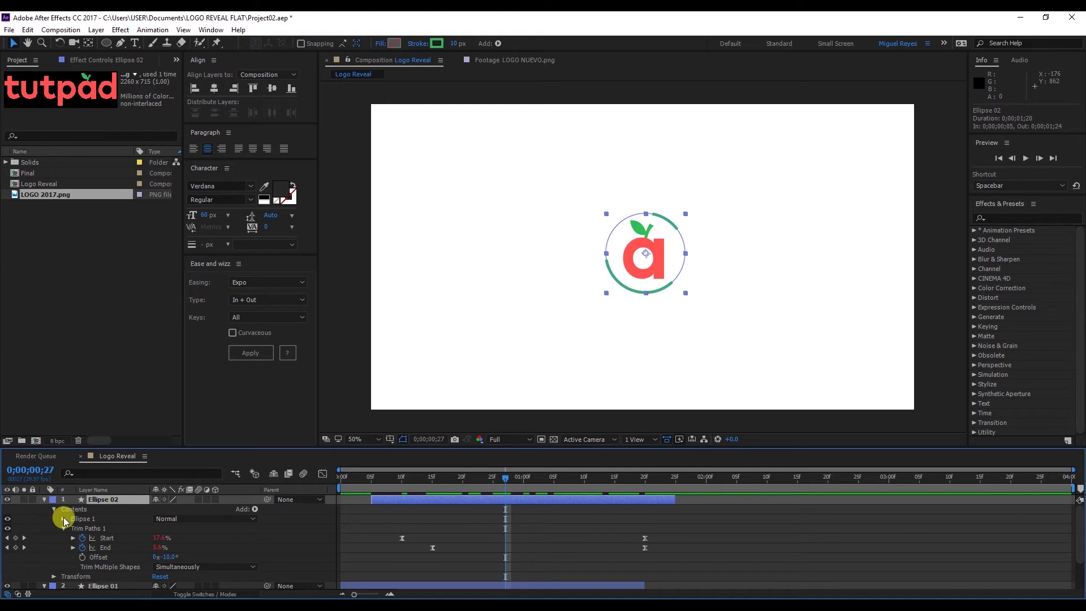
click(63, 518)
click(73, 528)
click(114, 539)
click(170, 536)
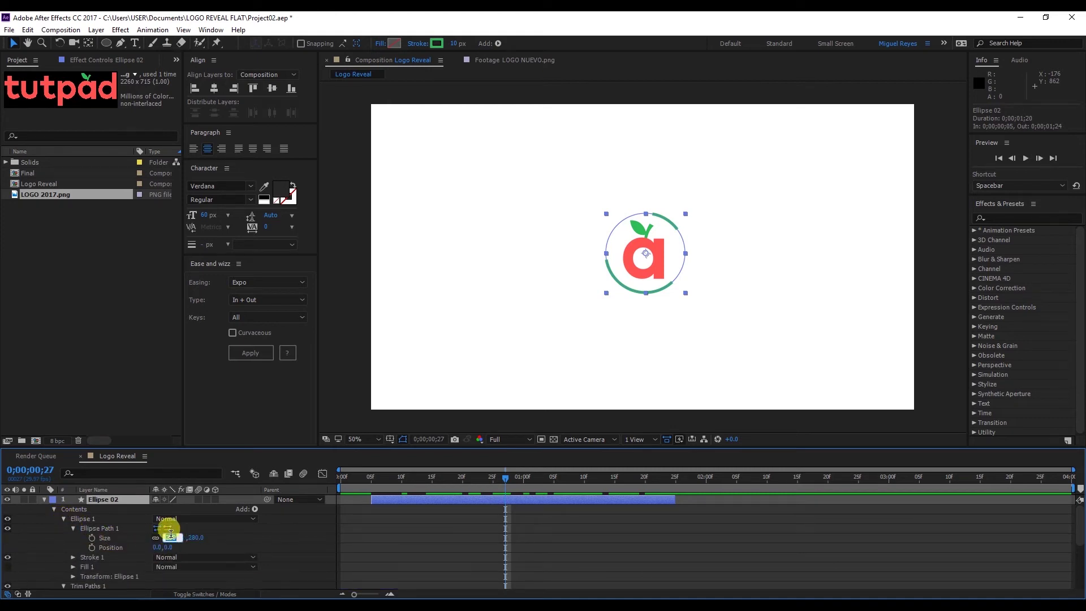
text(34)
Step: Preview both circle strokes and scrub to 0;00;00;24 to compare them around the logo
key(space)
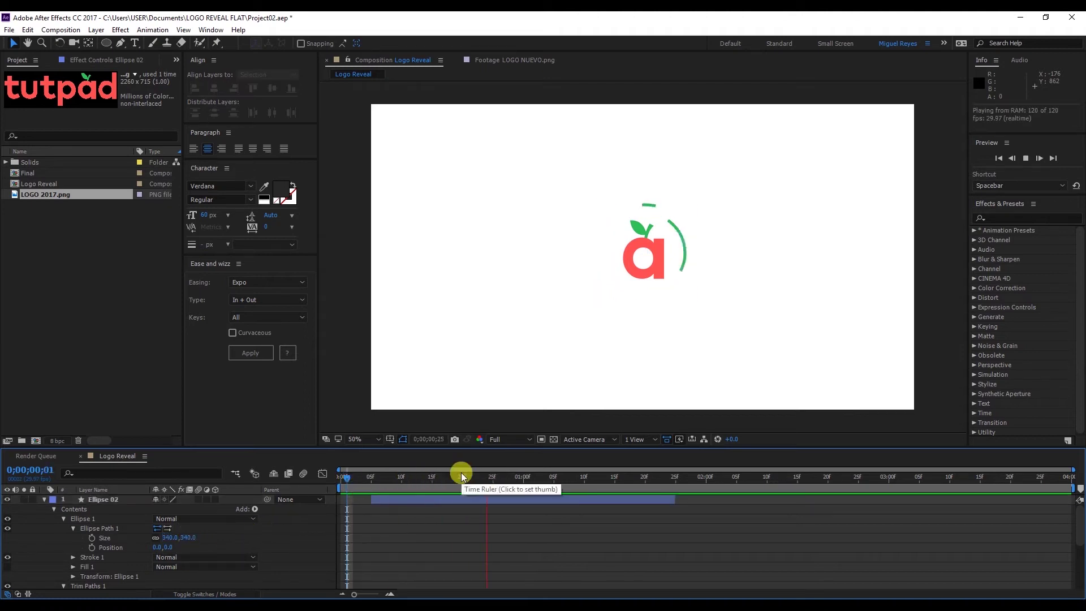
drag(424, 480, 486, 482)
click(614, 213)
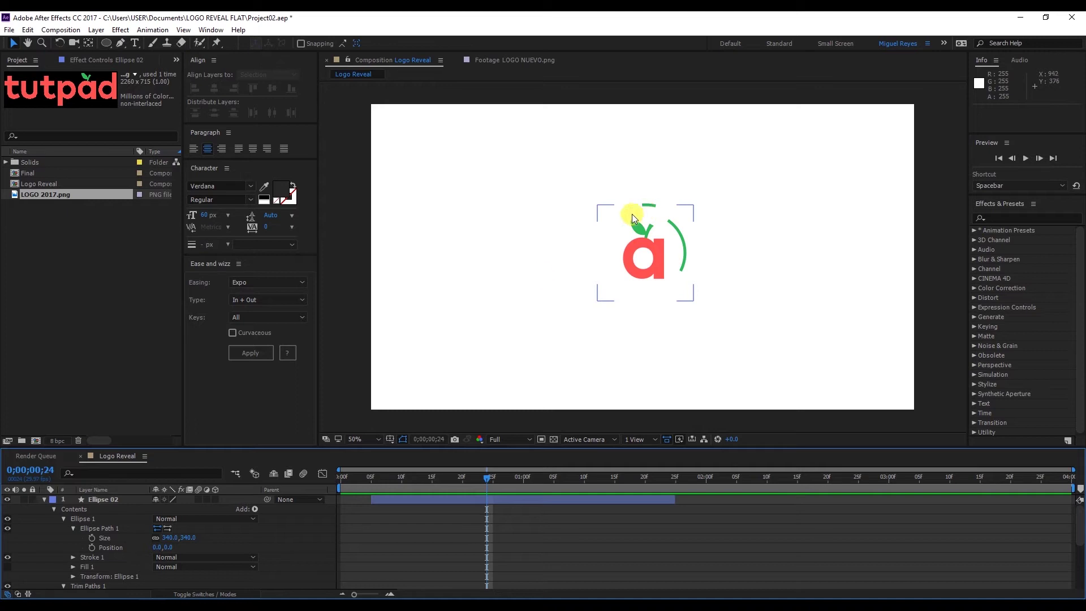
Step: Reverse the path direction of Ellipse 02's ellipse path and preview the result up to 0;00;00;29
click(169, 531)
key(space)
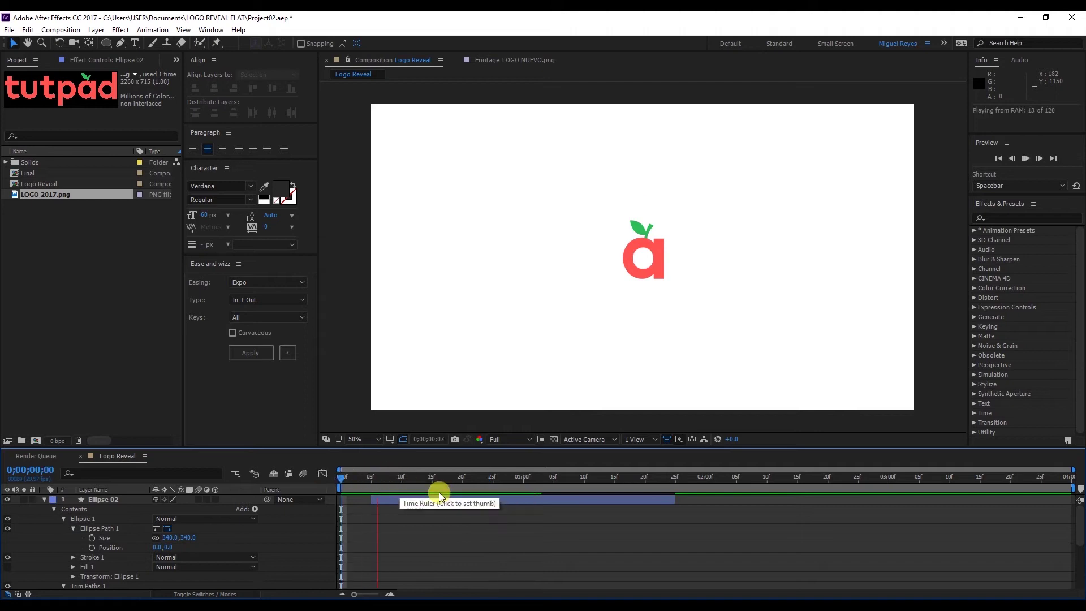
click(516, 478)
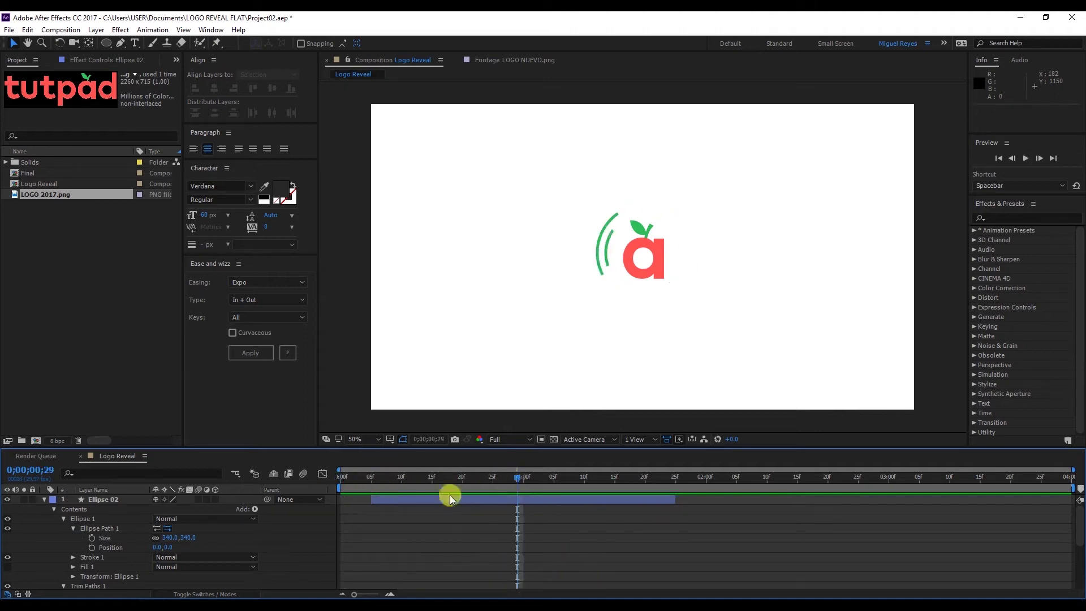
Step: Set the Trim Paths Offset of Ellipse 02 to 90°
scroll(117, 553, down, 3)
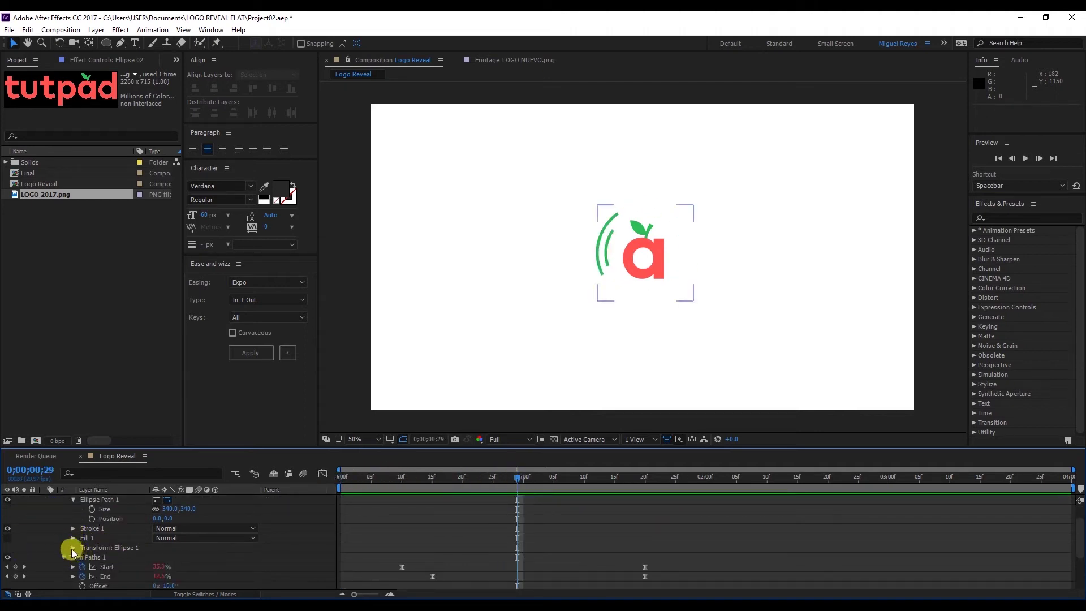
scroll(73, 557, down, 3)
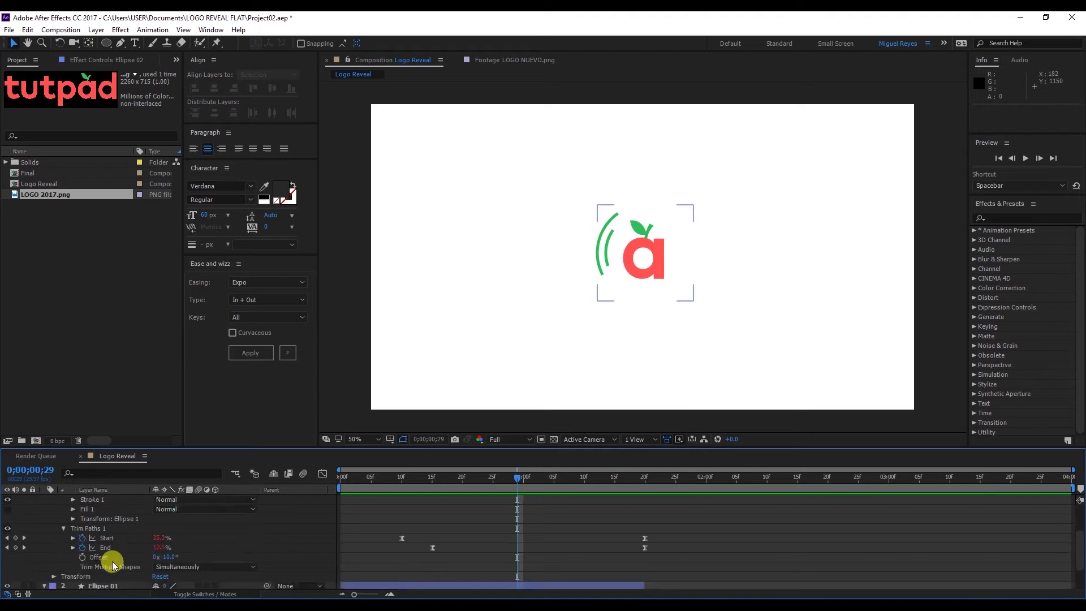
click(169, 557)
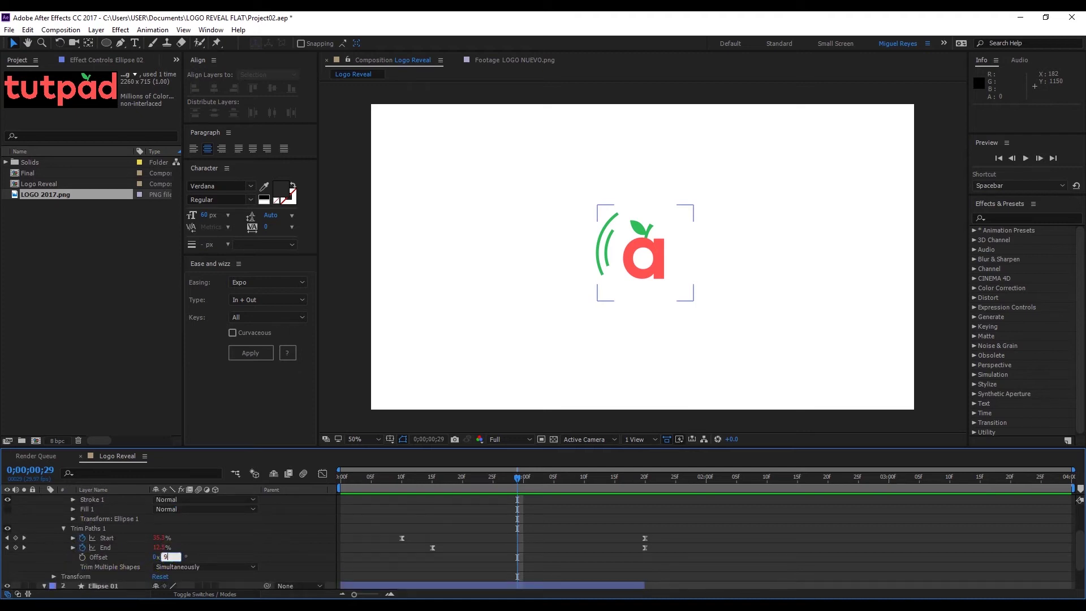
text(90)
key(Return)
Step: Preview the two circle strokes from the start, stop at 0;00;00;23 and review Ellipse 02's trim and path properties
scroll(458, 509, up, 3)
drag(377, 478, 341, 481)
key(space)
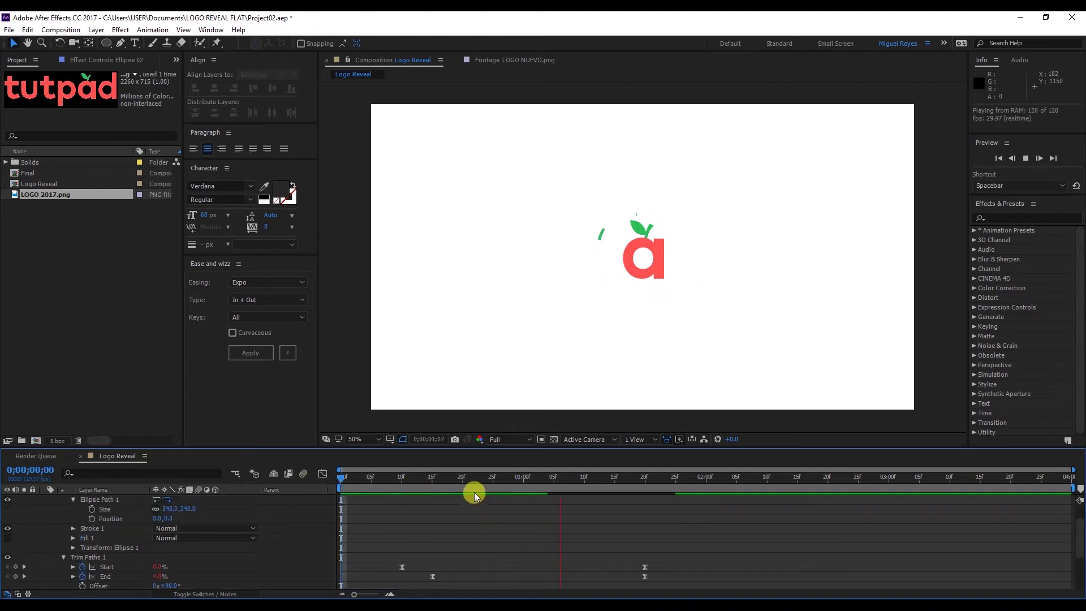
scroll(490, 512, up, 3)
click(480, 478)
scroll(517, 514, down, 6)
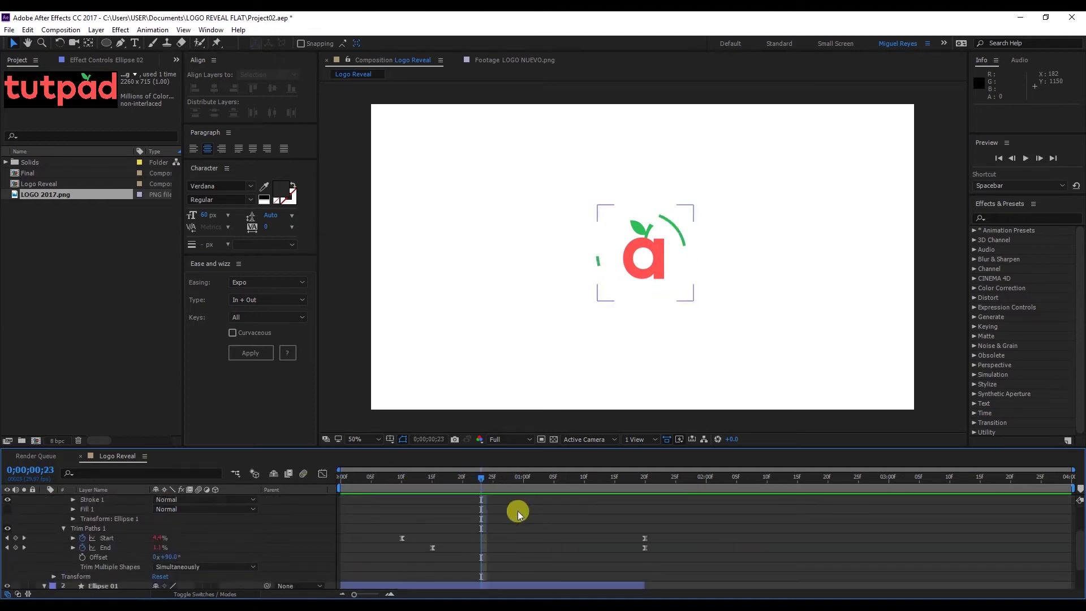
scroll(487, 531, down, 3)
scroll(455, 538, up, 4)
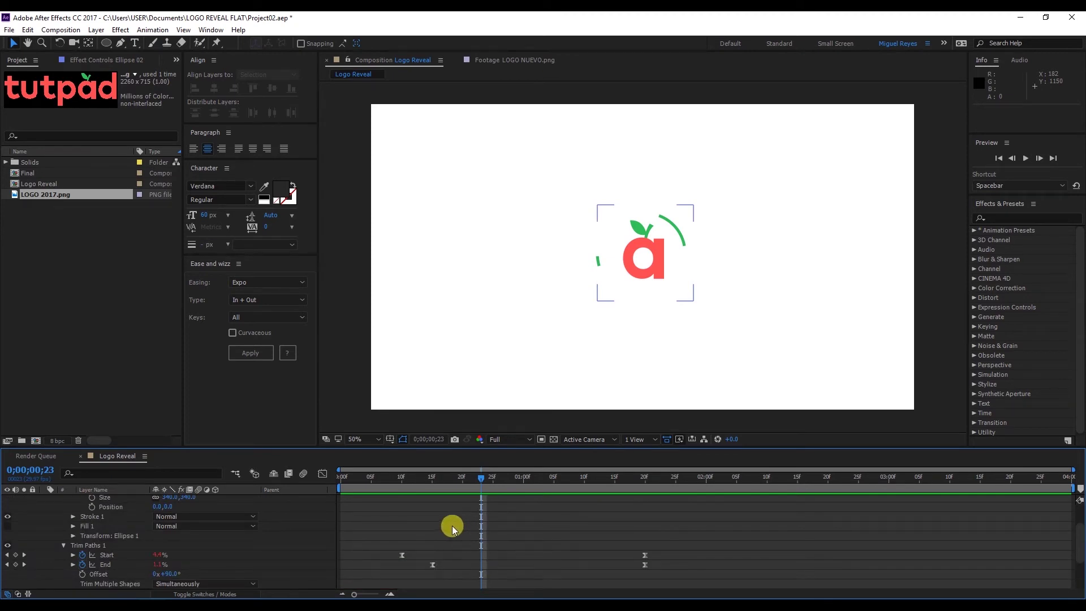
scroll(456, 529, up, 3)
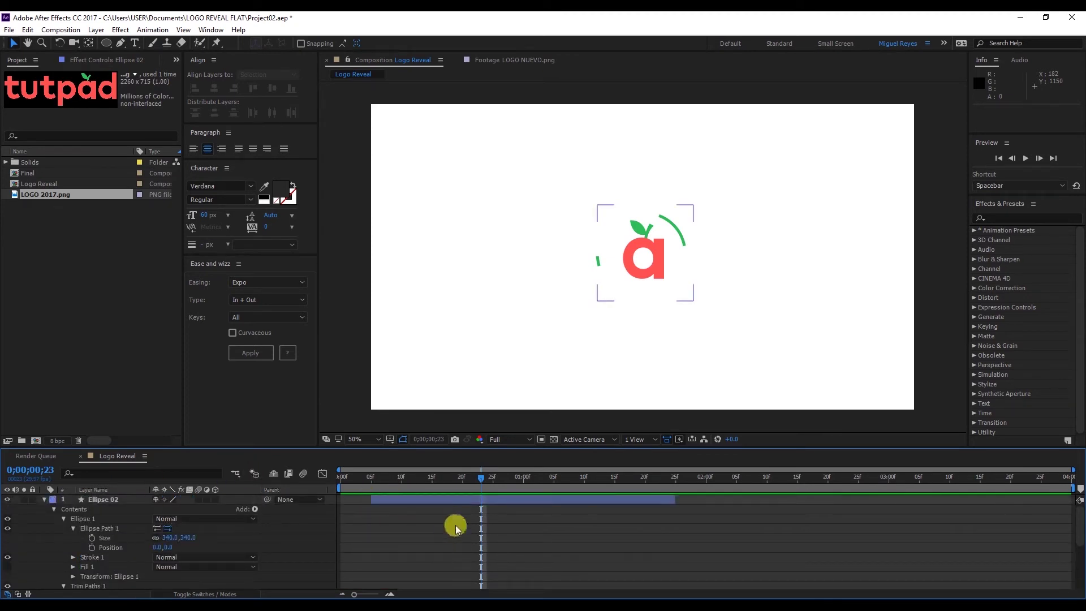
Step: Duplicate Ellipse 02 and shift the copy five frames later so it starts at 0;00;00;10
click(525, 502)
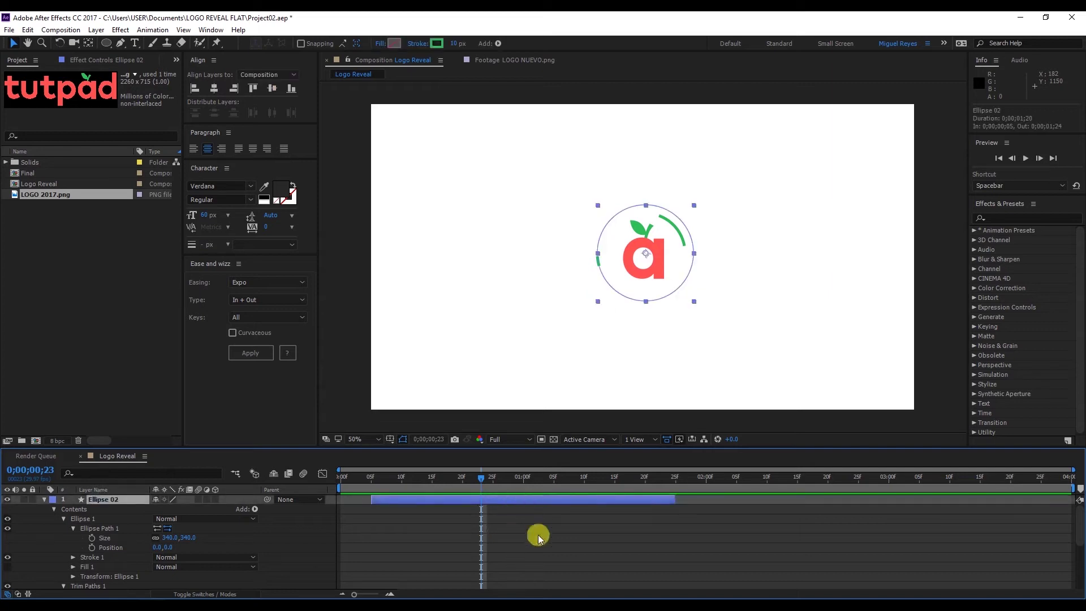
key(u)
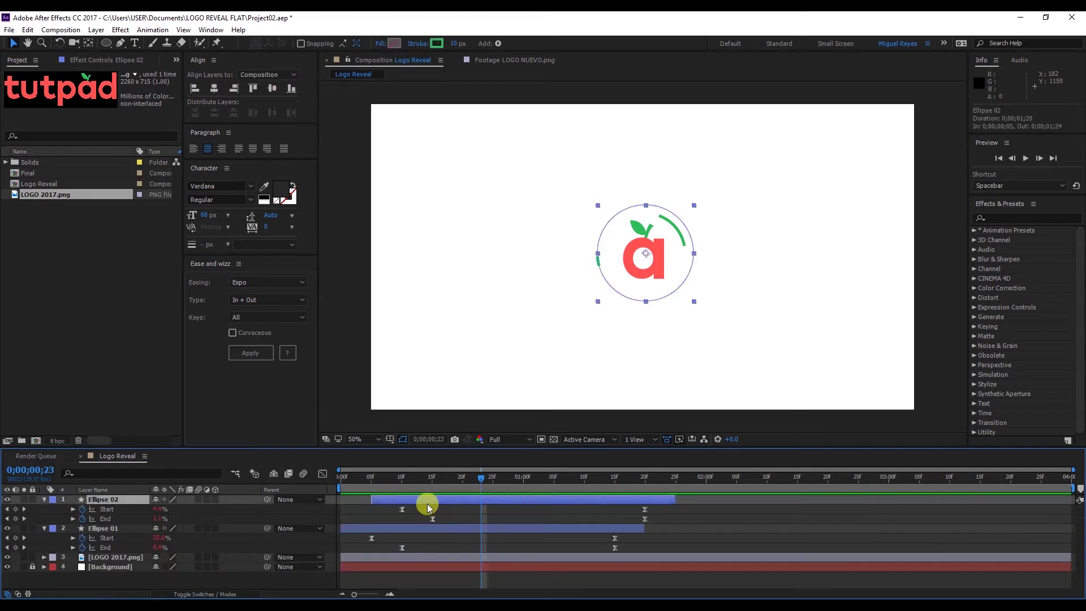
key(ctrl+d)
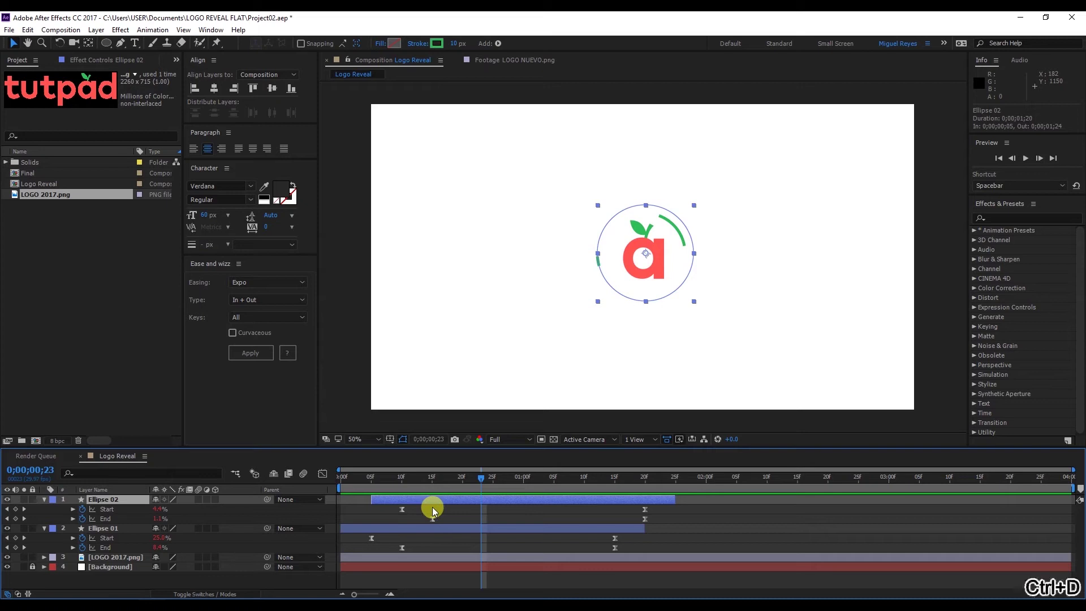
key(u)
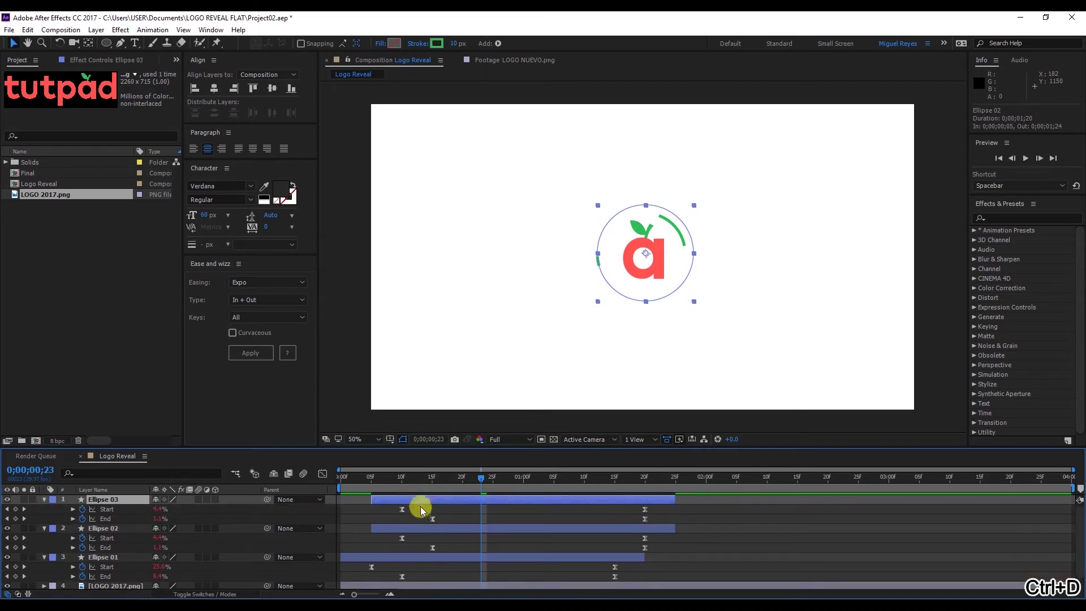
drag(402, 479, 432, 483)
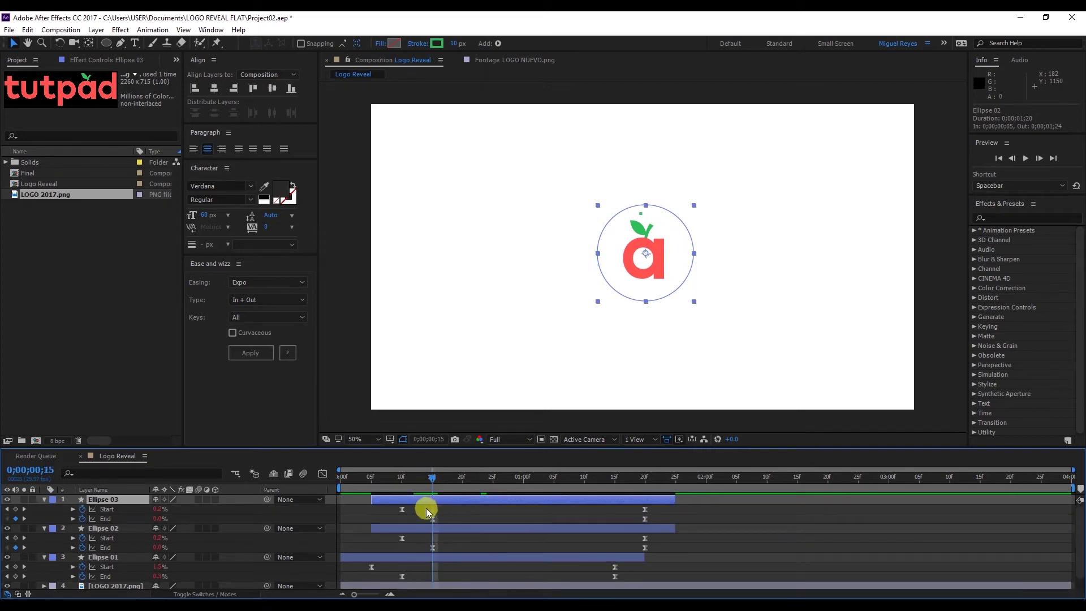
drag(412, 501, 499, 481)
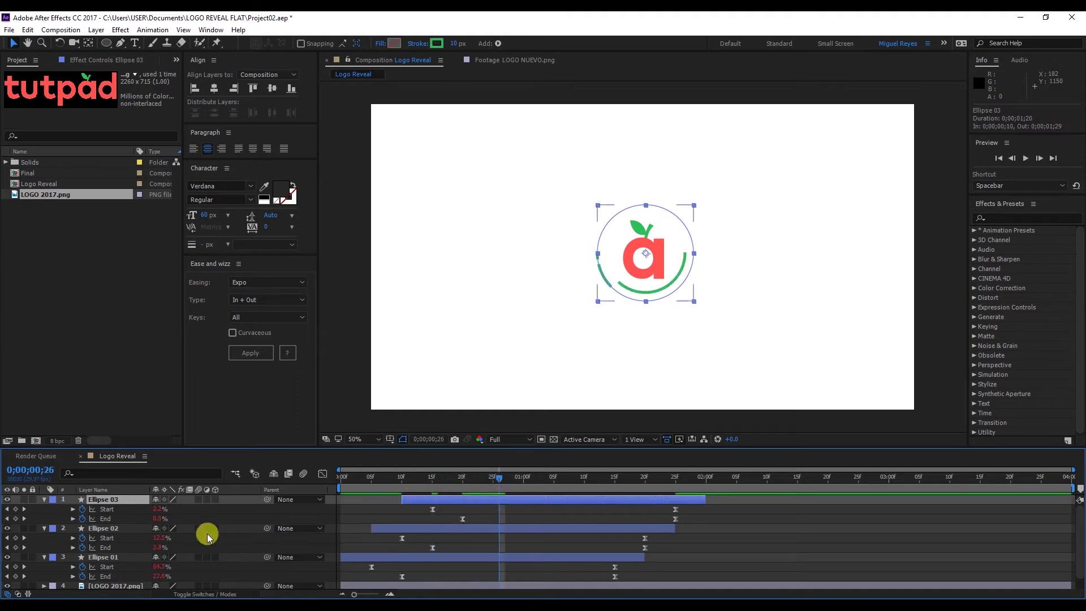
Step: Set the Ellipse Path size of Ellipse 03 to 810 by 810
click(44, 500)
click(44, 500)
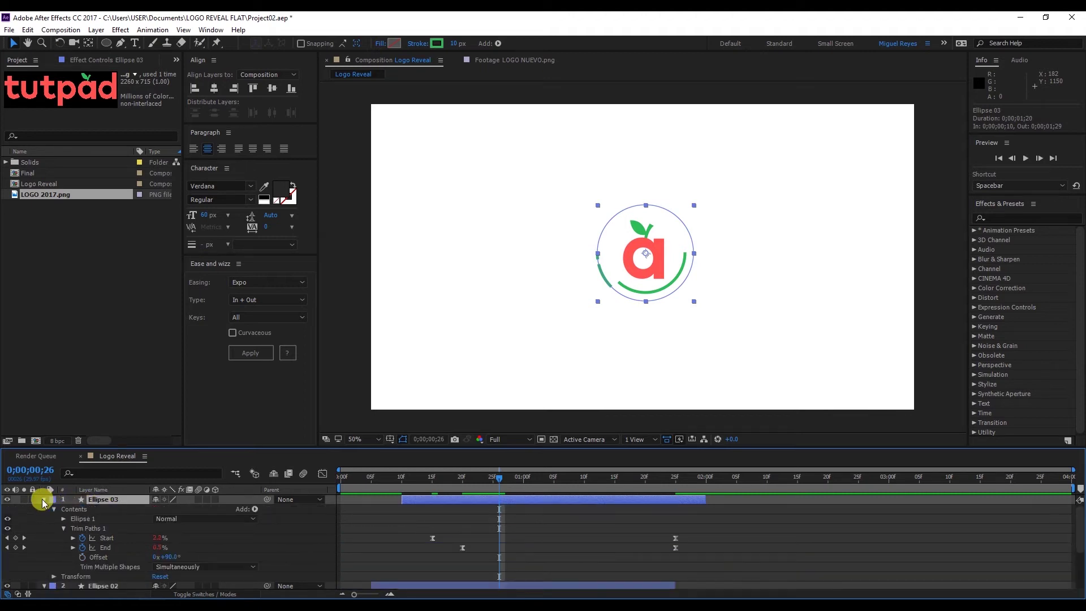
click(63, 518)
click(73, 528)
click(172, 538)
text(810)
click(284, 527)
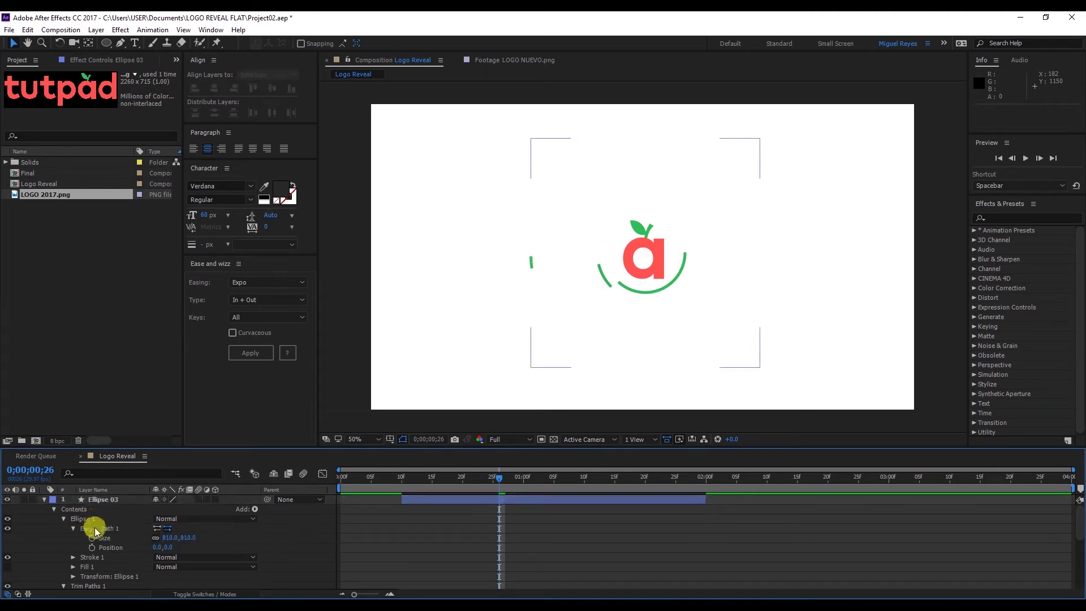
Step: Set the Trim Paths Offset of Ellipse 03 to 80°
scroll(94, 534, down, 4)
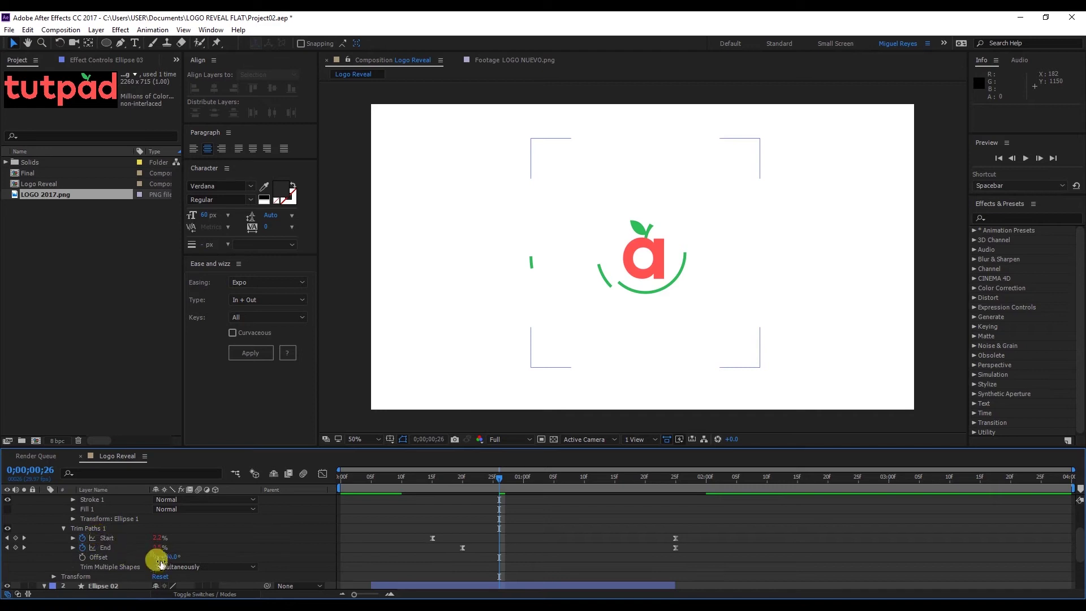
click(171, 557)
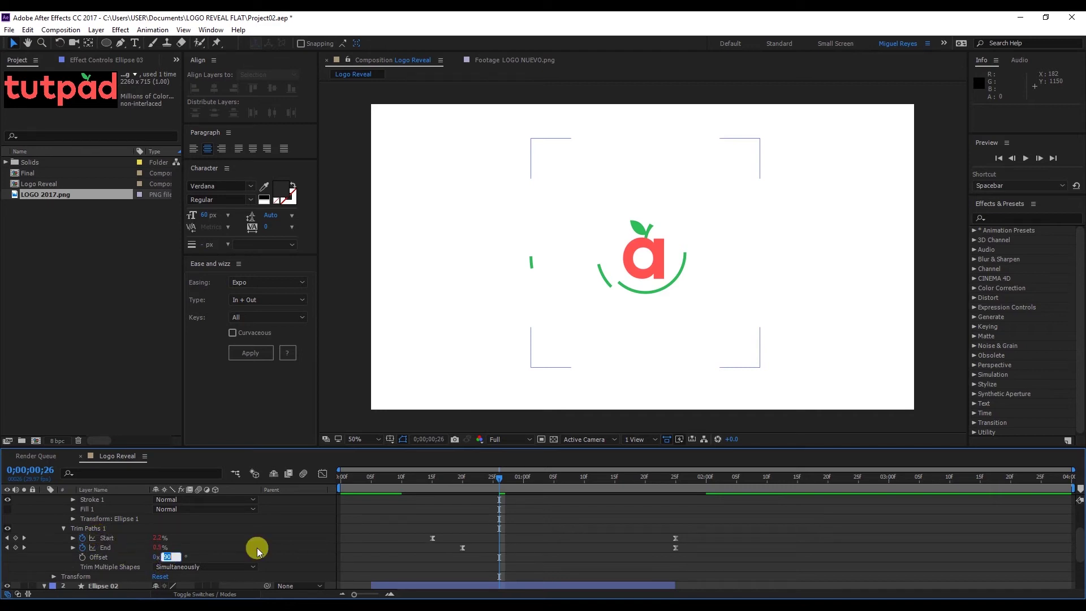
text(80)
key(Return)
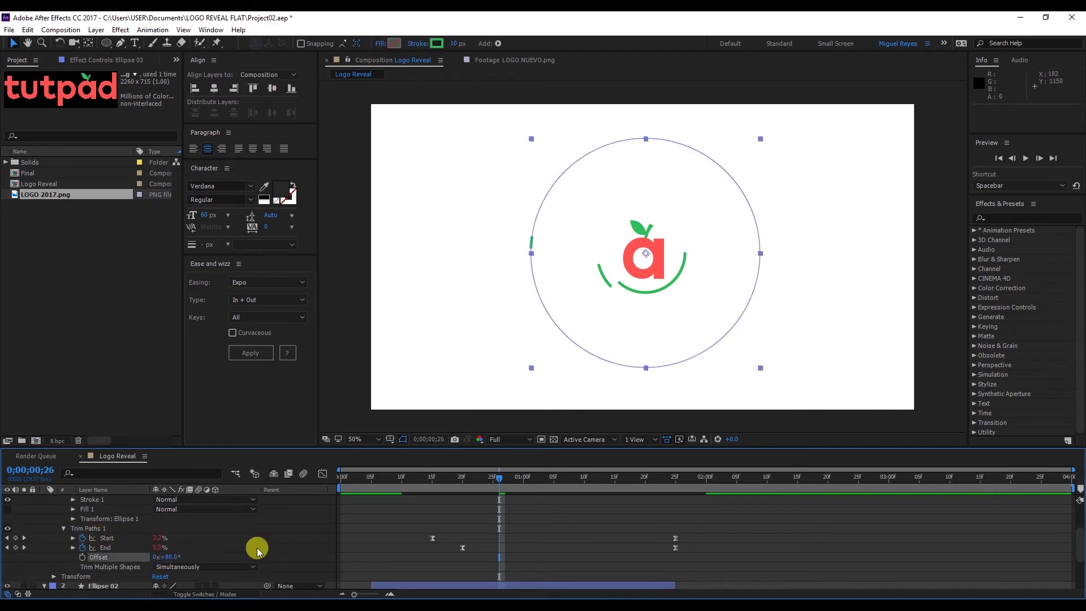
click(286, 526)
Step: Preview the three staggered circle strokes and stop playback at 0;00;01;13
scroll(480, 497, up, 5)
key(space)
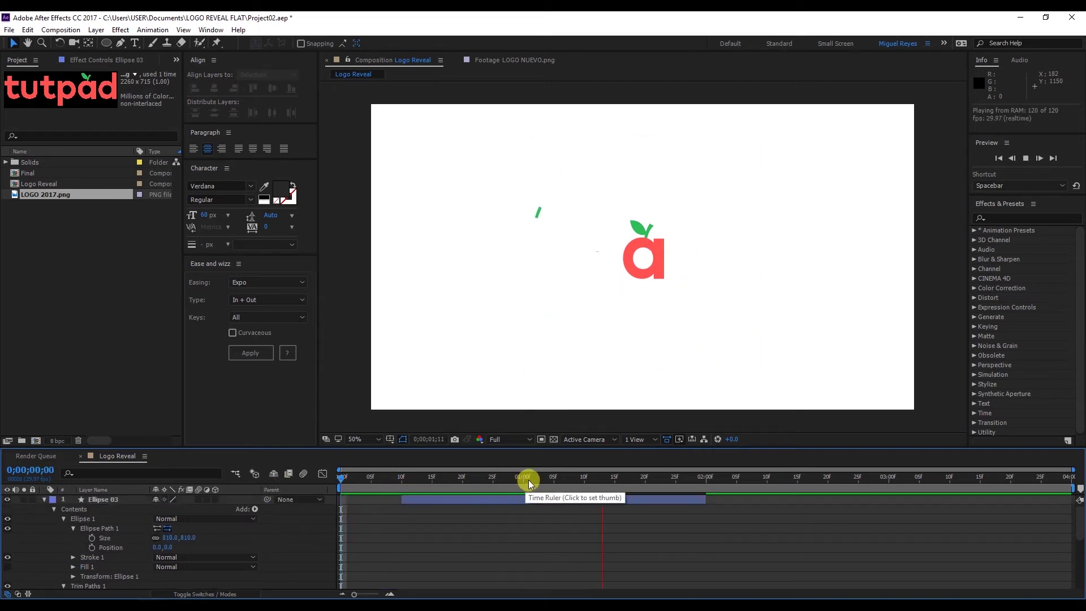
click(371, 477)
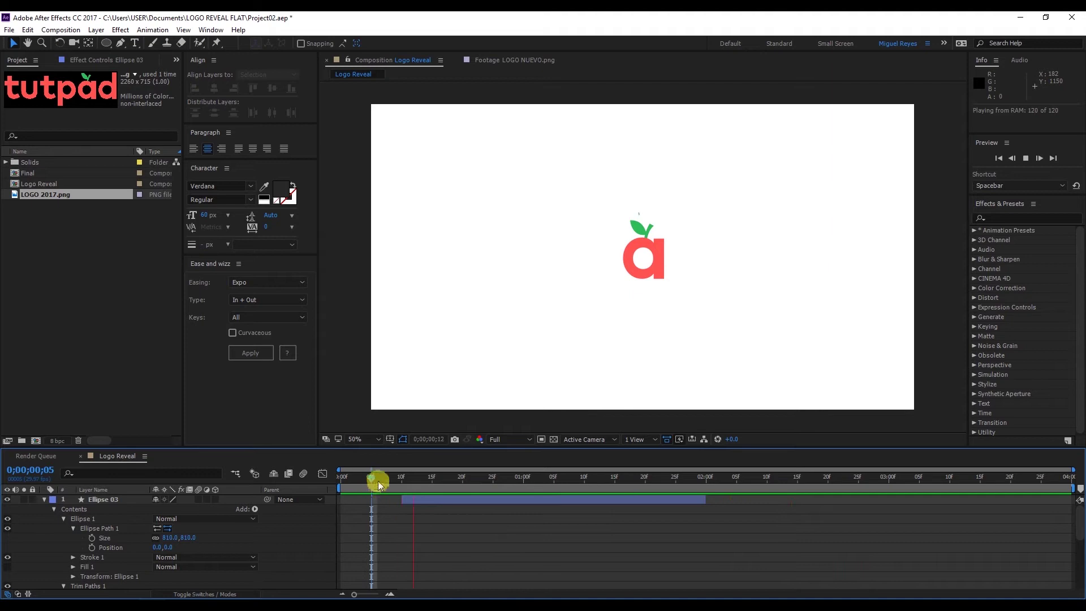
key(space)
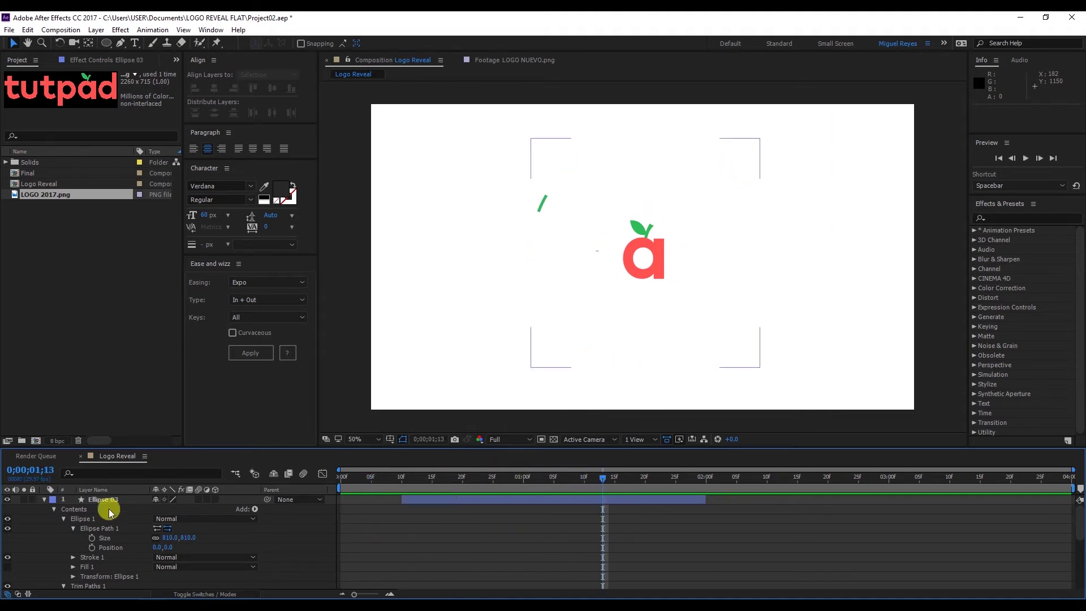
Step: Duplicate the Ellipse 03 layer and show the Start and End keyframes of the copy
click(44, 499)
click(450, 499)
key(u)
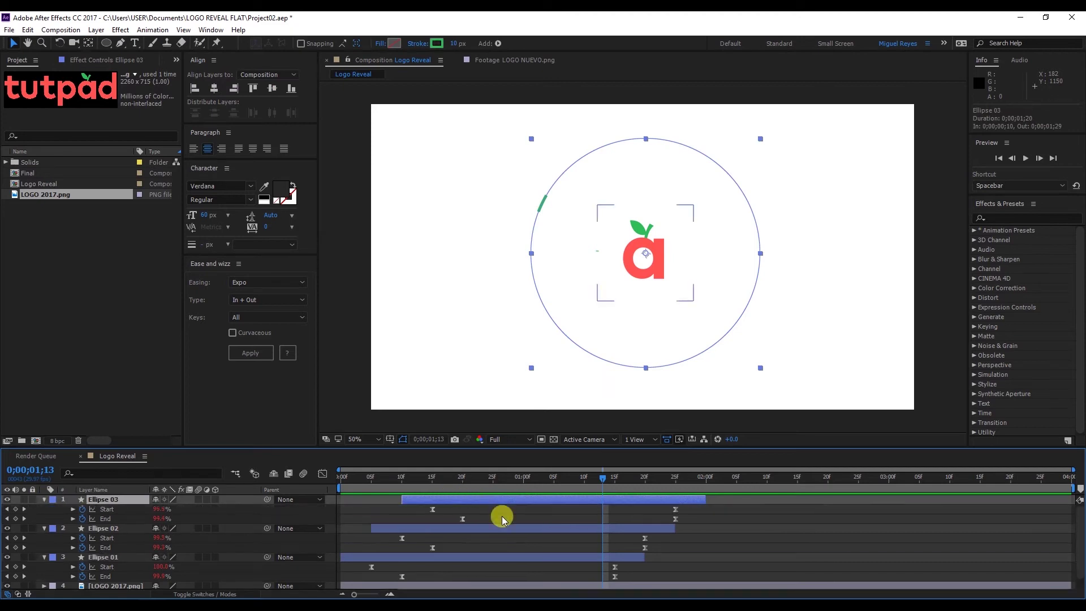
key(ctrl+d)
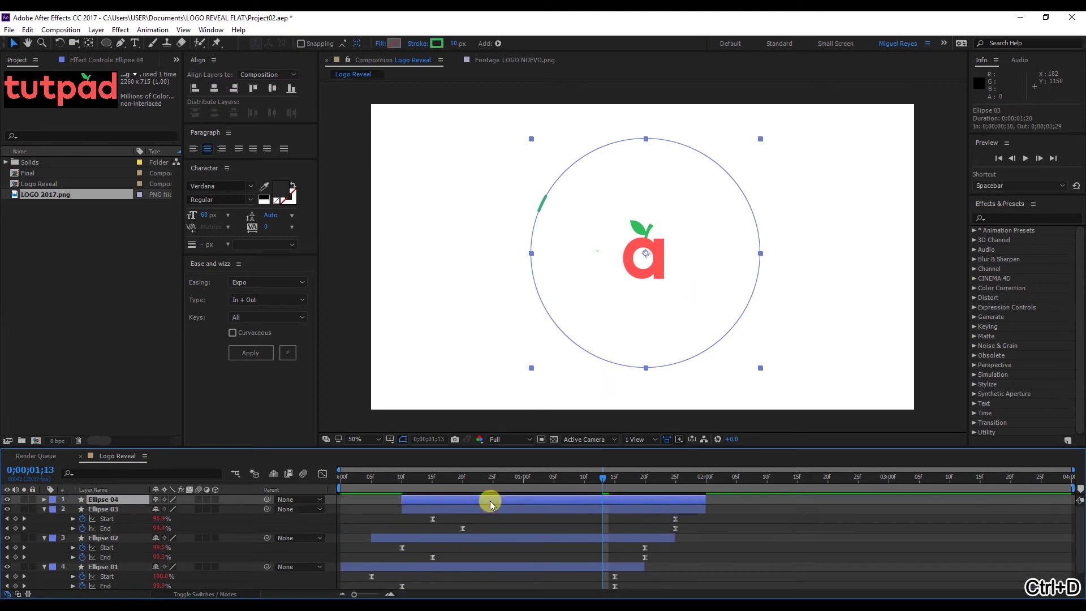
key(u)
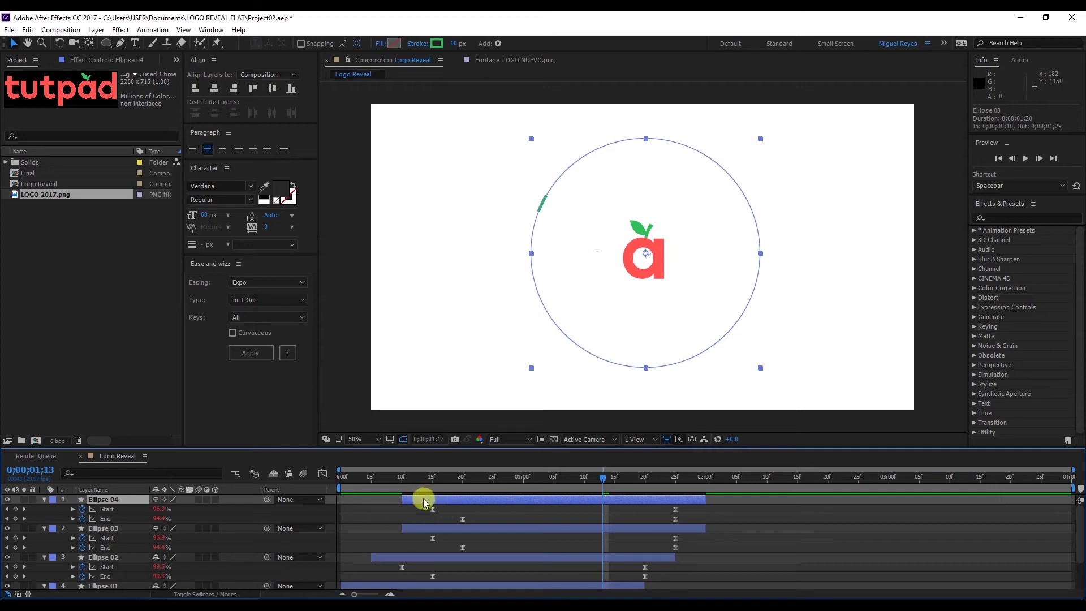
Step: Delay Ellipse 04's first Start and End keyframes by three frames, to 0;00;00;18 and 0;00;00;23
click(440, 479)
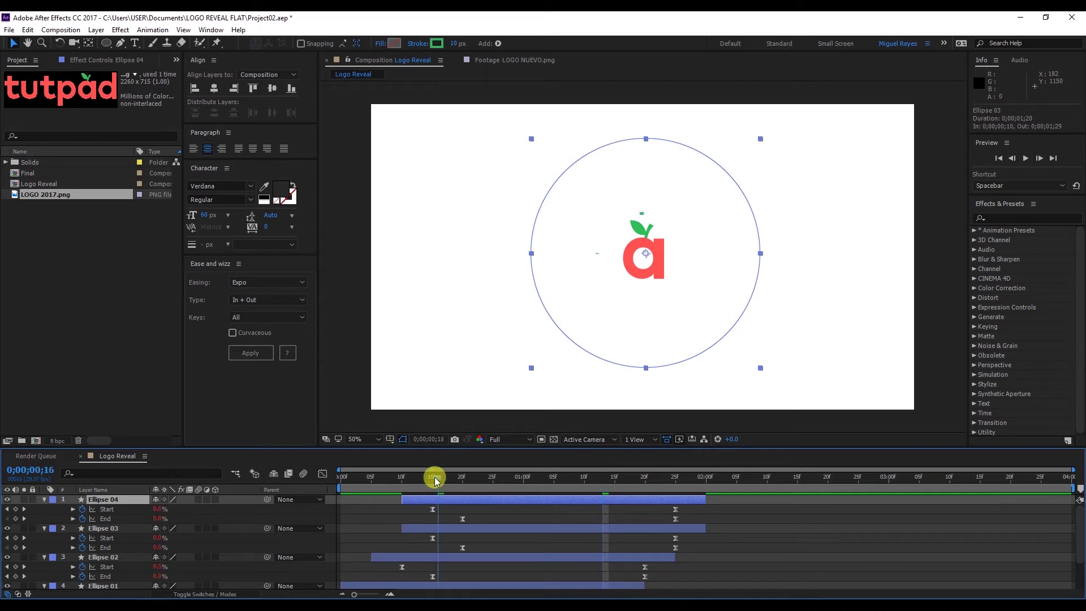
drag(433, 481, 451, 479)
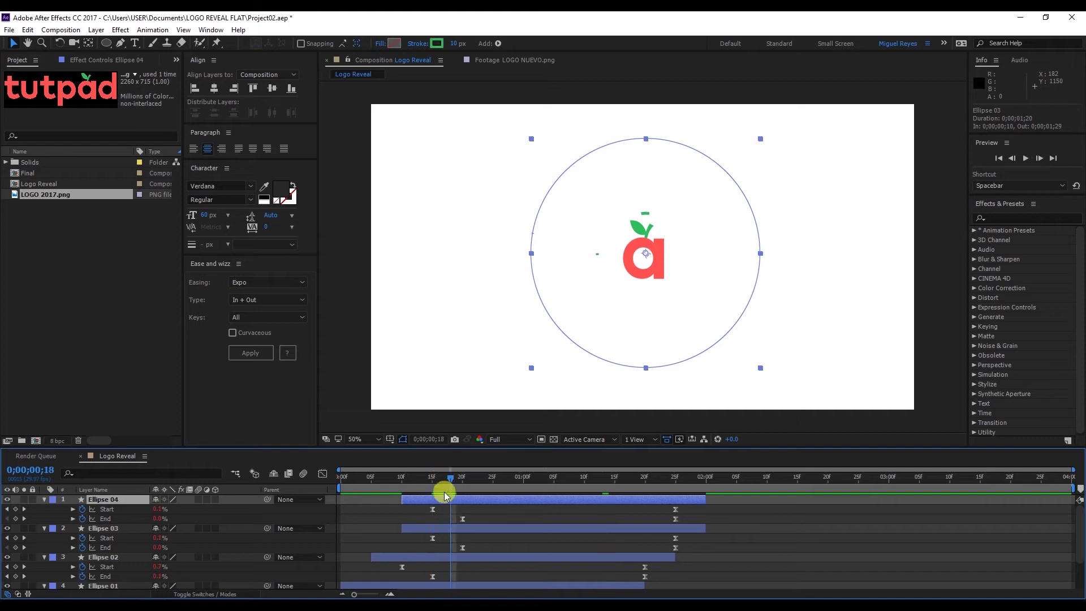
drag(420, 512, 467, 521)
drag(465, 518, 483, 517)
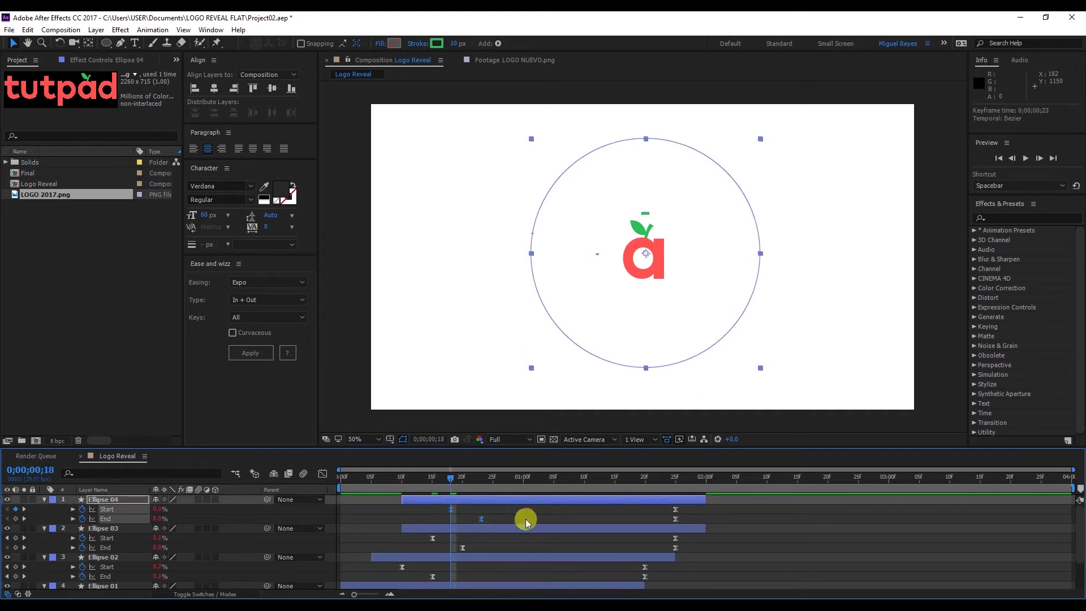
click(722, 520)
drag(661, 503, 685, 522)
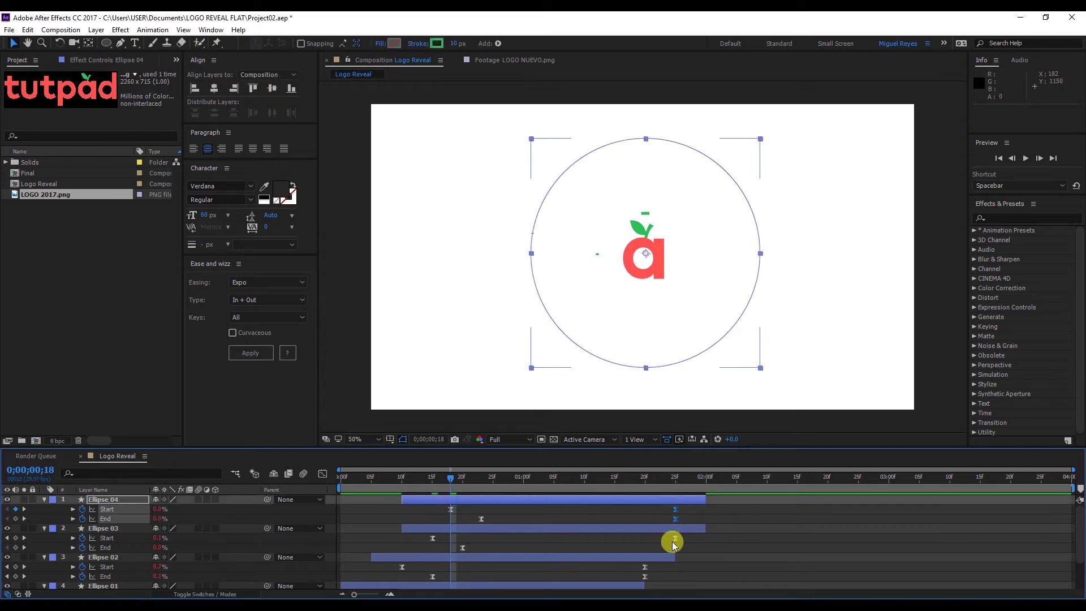
Step: Recolor Ellipse 04's stroke at 0;00;01;02 with the red FF5252 sampled from the letter "a", and collapse the layer
drag(458, 477, 540, 492)
click(553, 509)
click(552, 499)
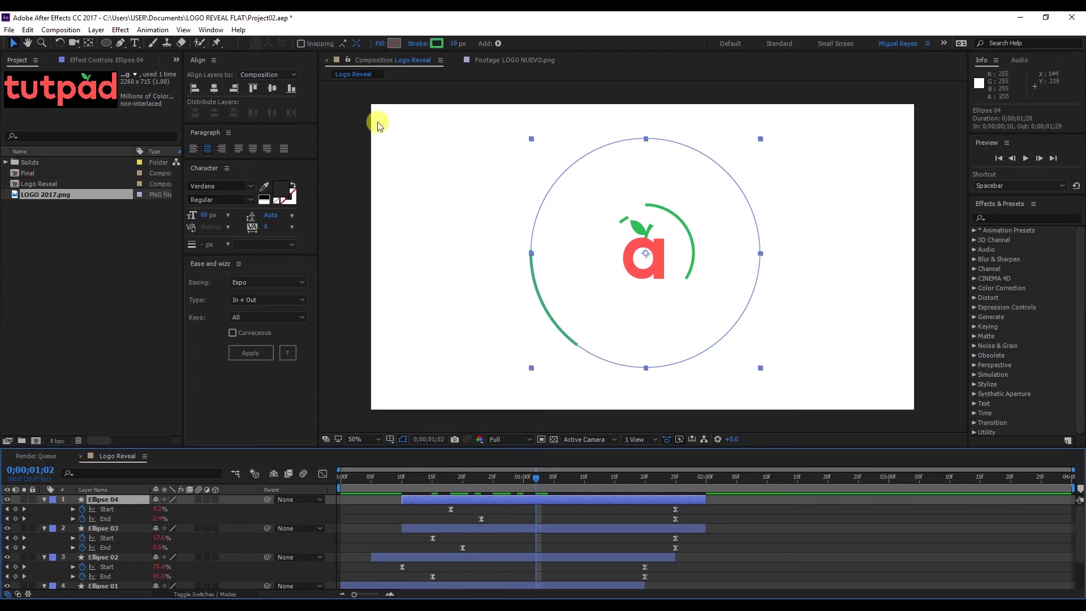
click(434, 43)
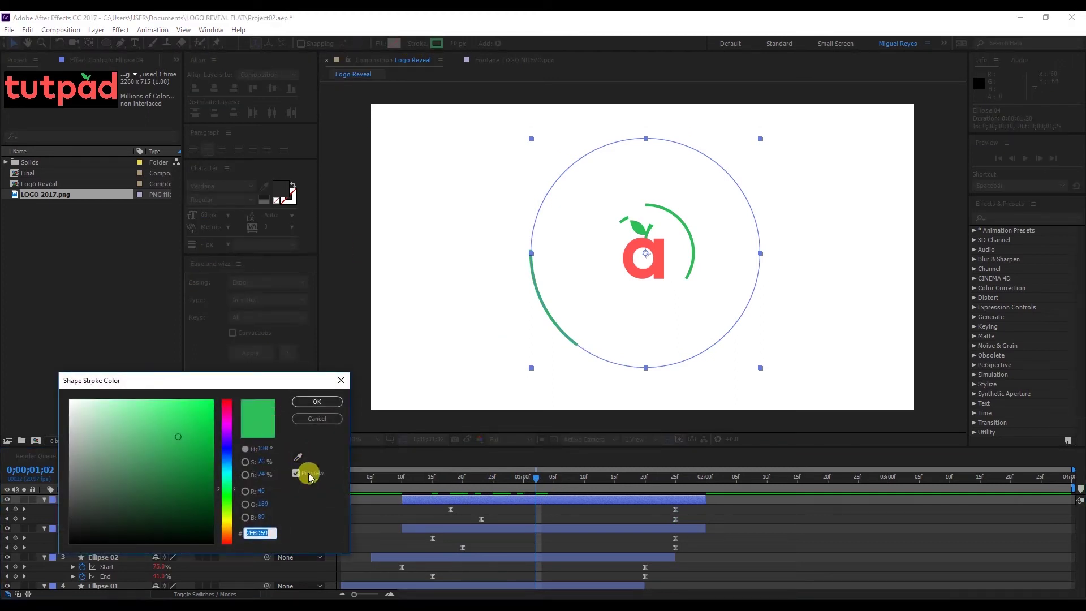
click(298, 460)
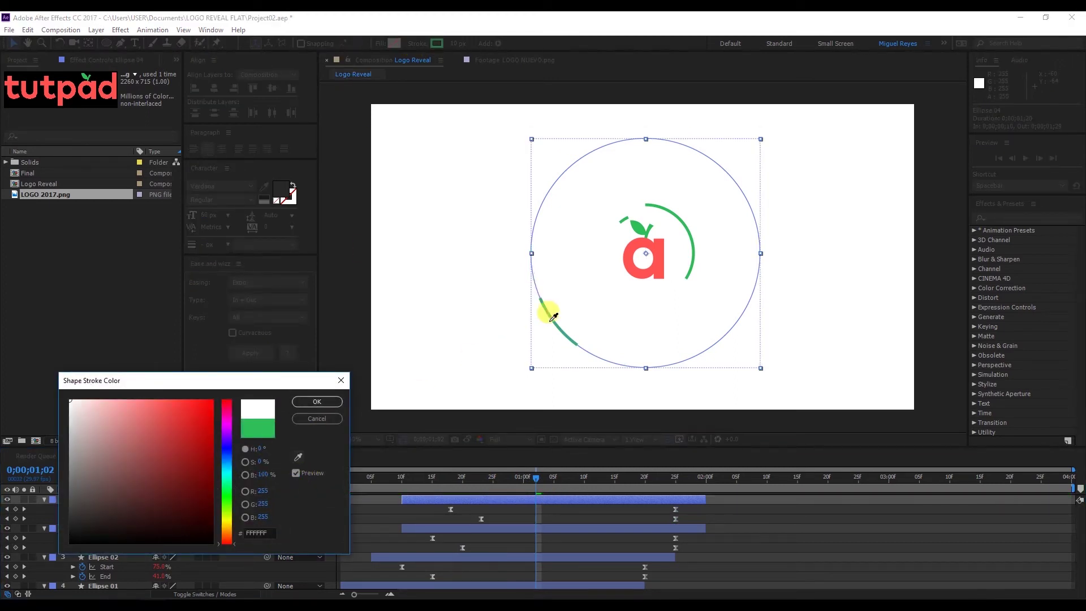
click(633, 273)
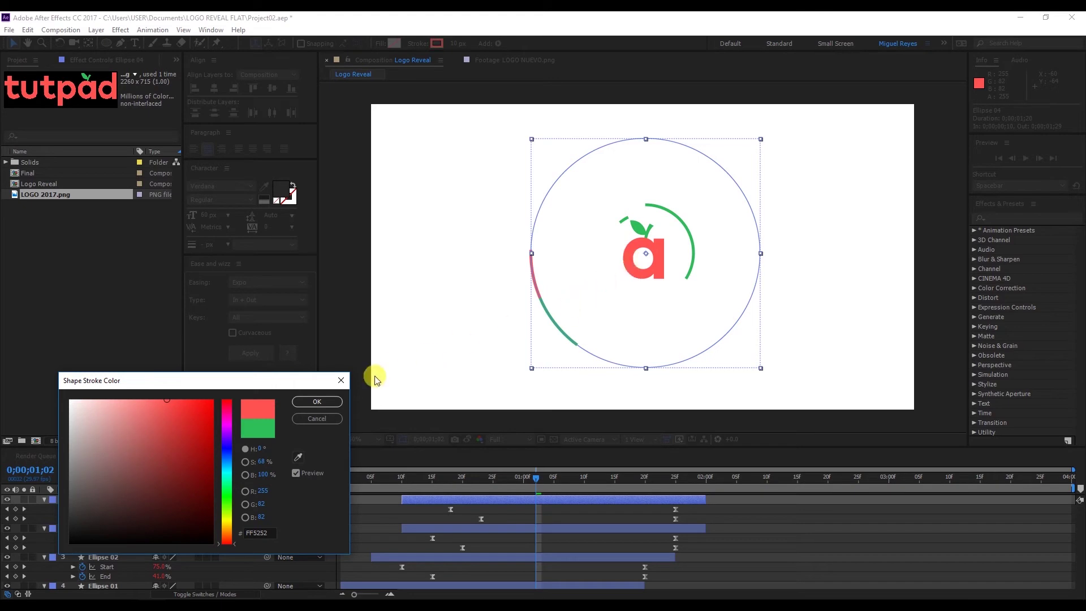
click(317, 402)
click(44, 499)
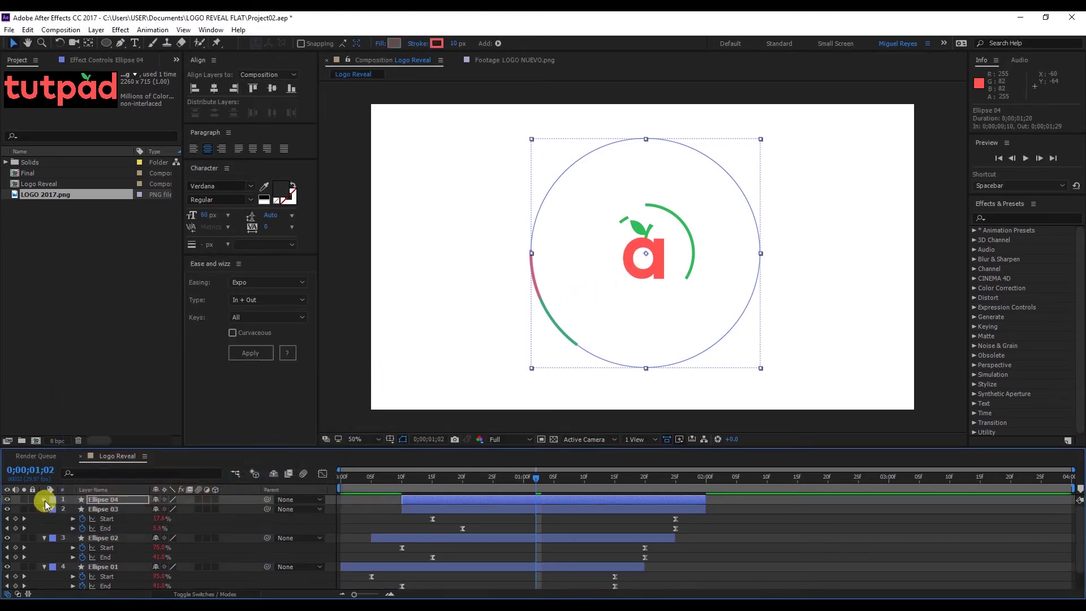
Step: Set Ellipse 04's ellipse path size to 230 and turn its reversed path direction off
click(44, 500)
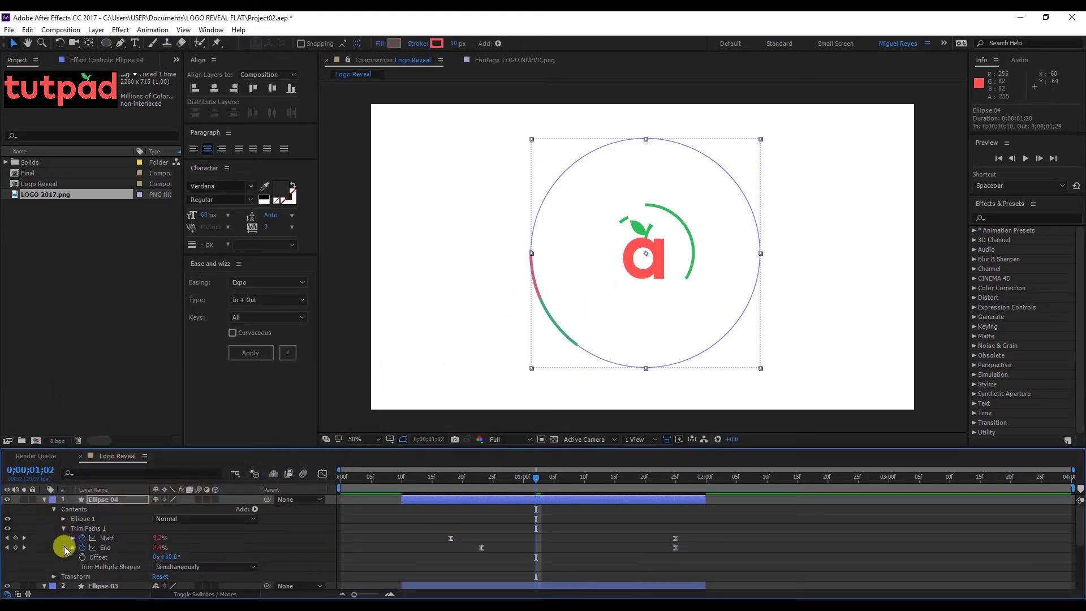
click(63, 518)
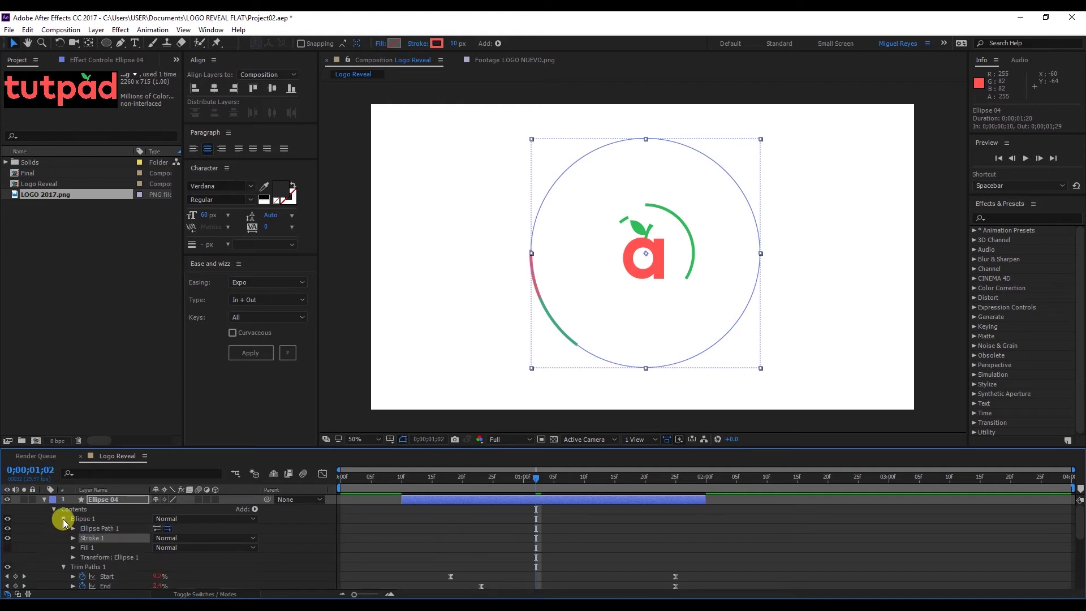
click(72, 528)
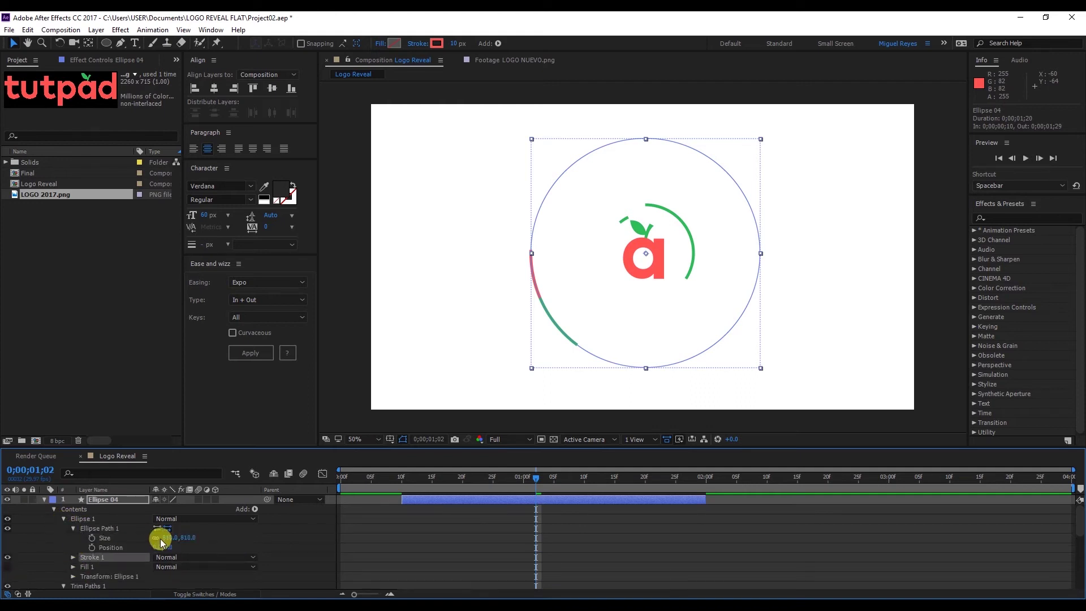
click(167, 538)
text(230)
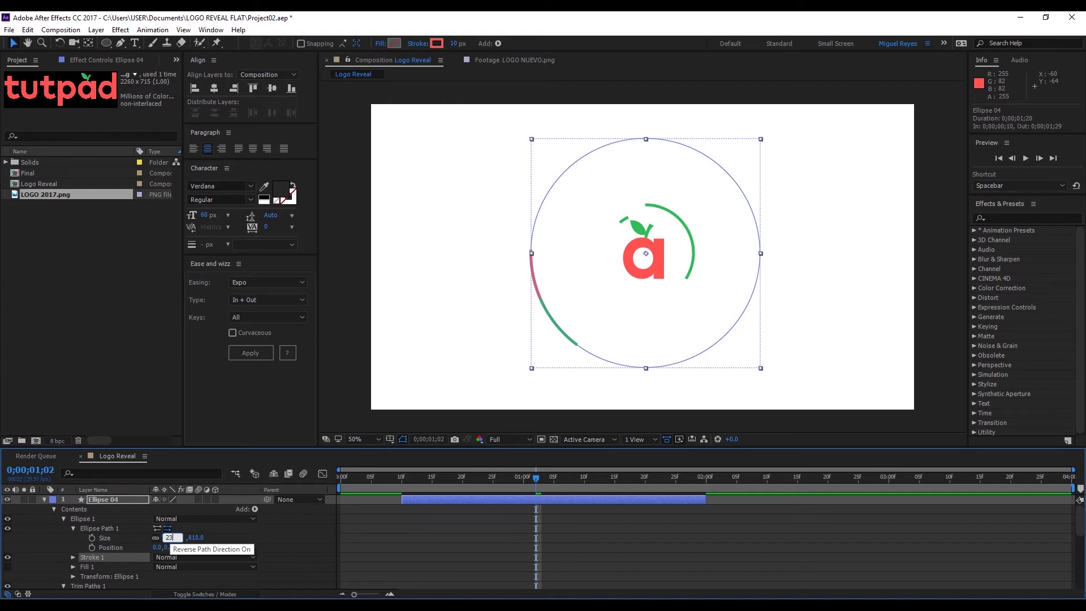
click(266, 535)
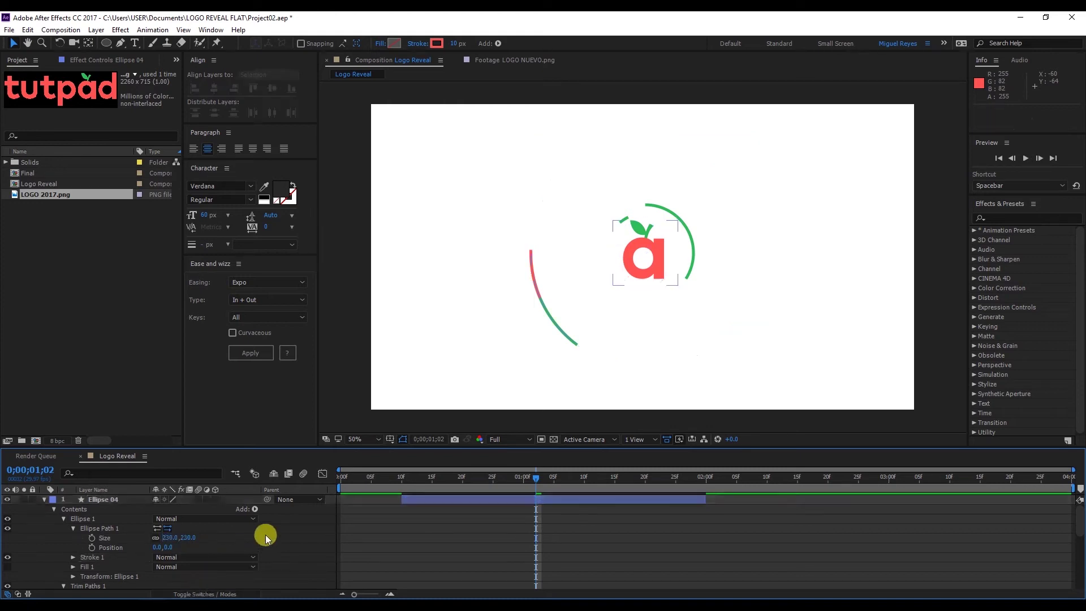
click(159, 530)
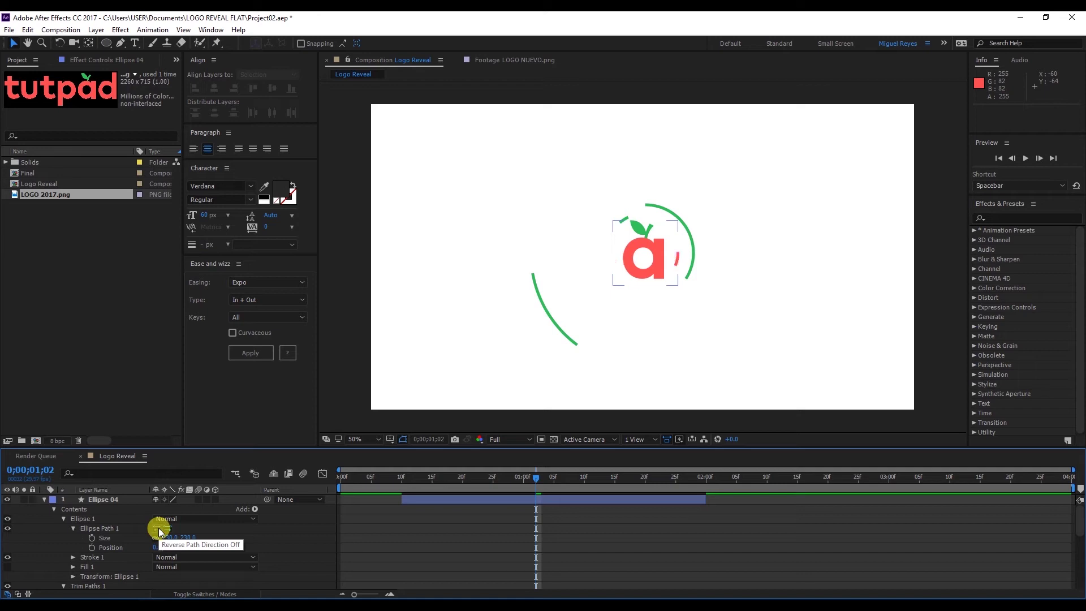
Step: Set Ellipse 04's Trim Paths offset to 220°, preview the animation from the start, and scrub to 0;00;01;12
scroll(133, 558, down, 3)
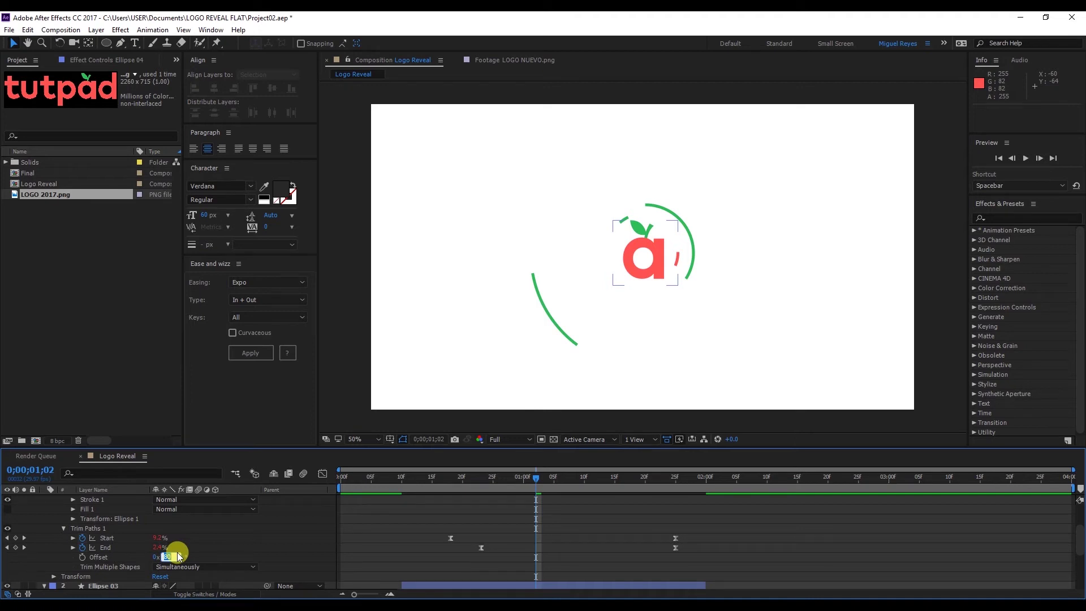
key(Return)
click(353, 477)
click(340, 477)
key(space)
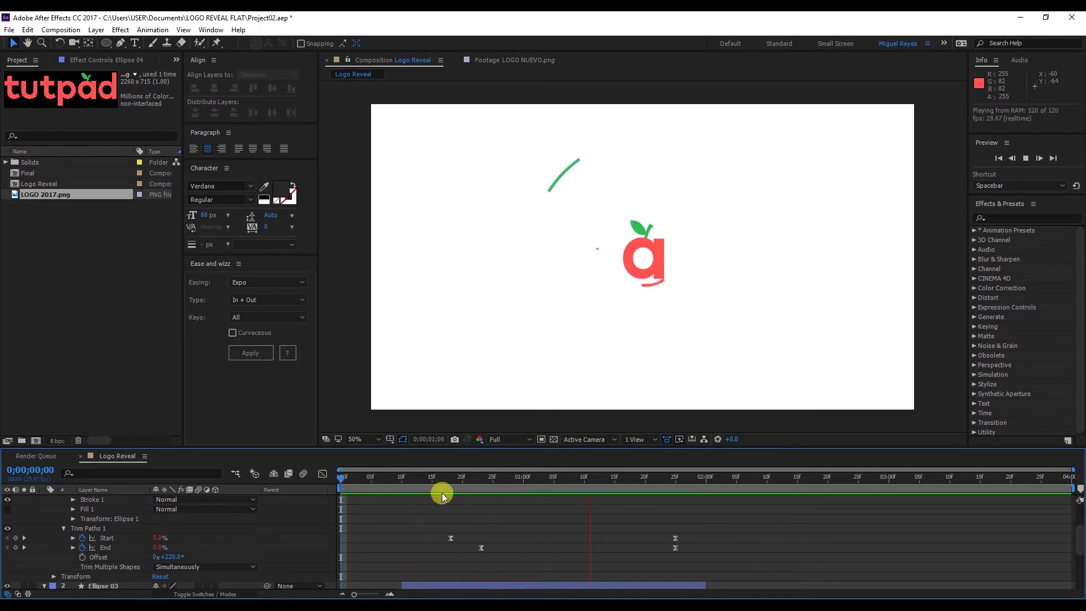
drag(444, 479, 596, 491)
Step: Collapse the properties of all ellipse layers in the timeline
scroll(185, 522, up, 2)
key(ctrl+a)
key(u)
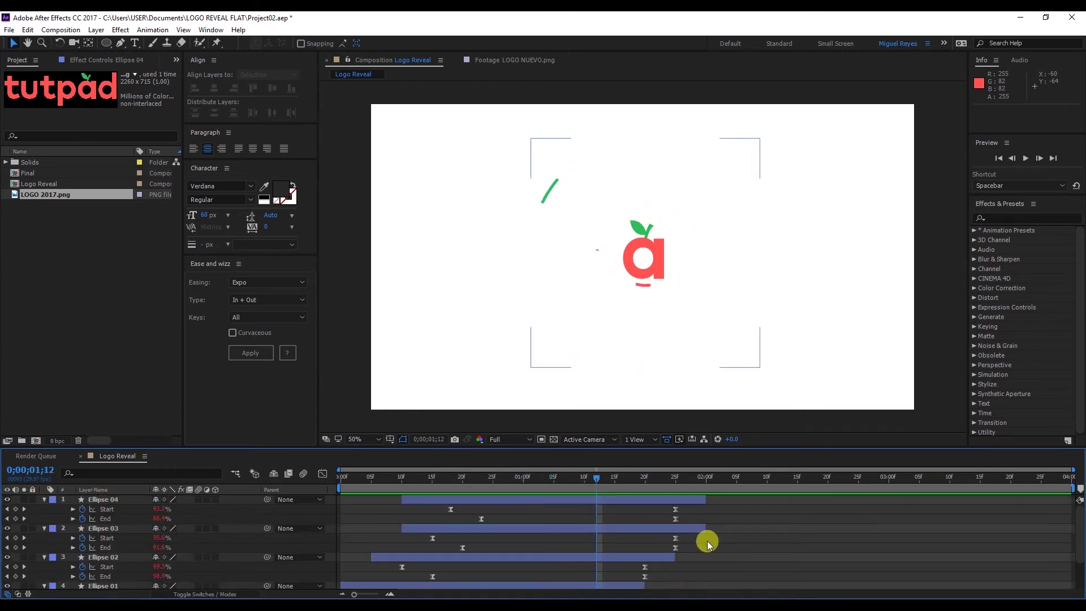
key(u)
click(501, 587)
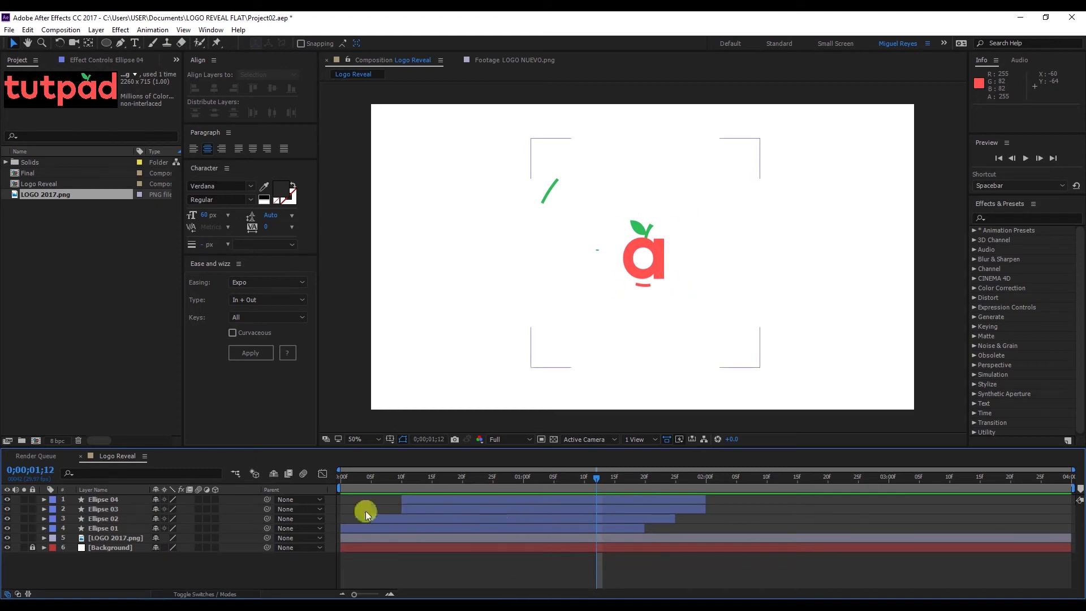
Step: Show the Position, Scale and Rotation properties of the LOGO 2017.png layer
click(111, 538)
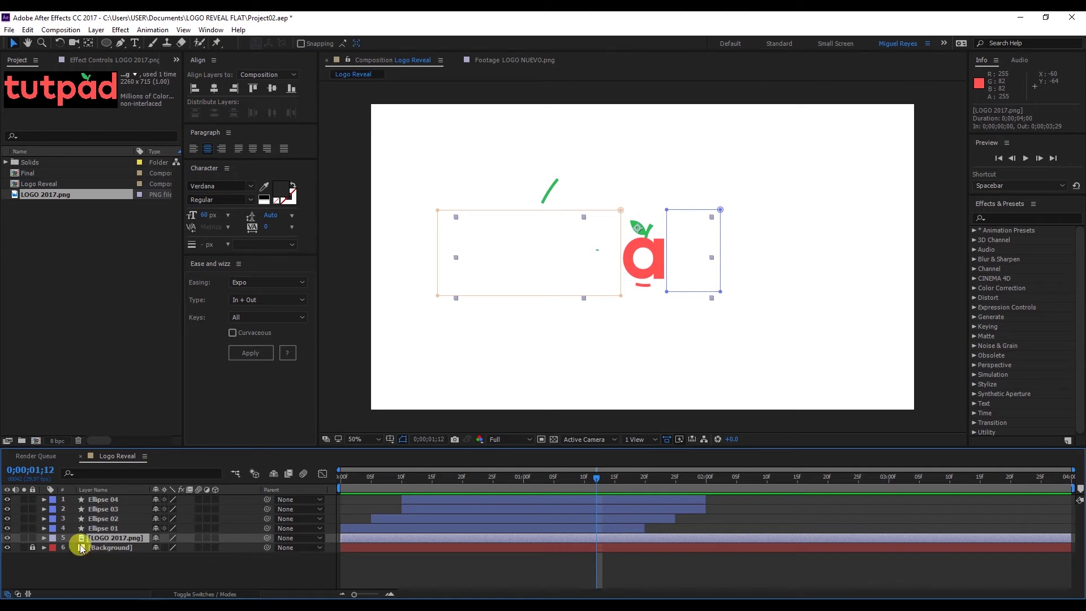
key(s)
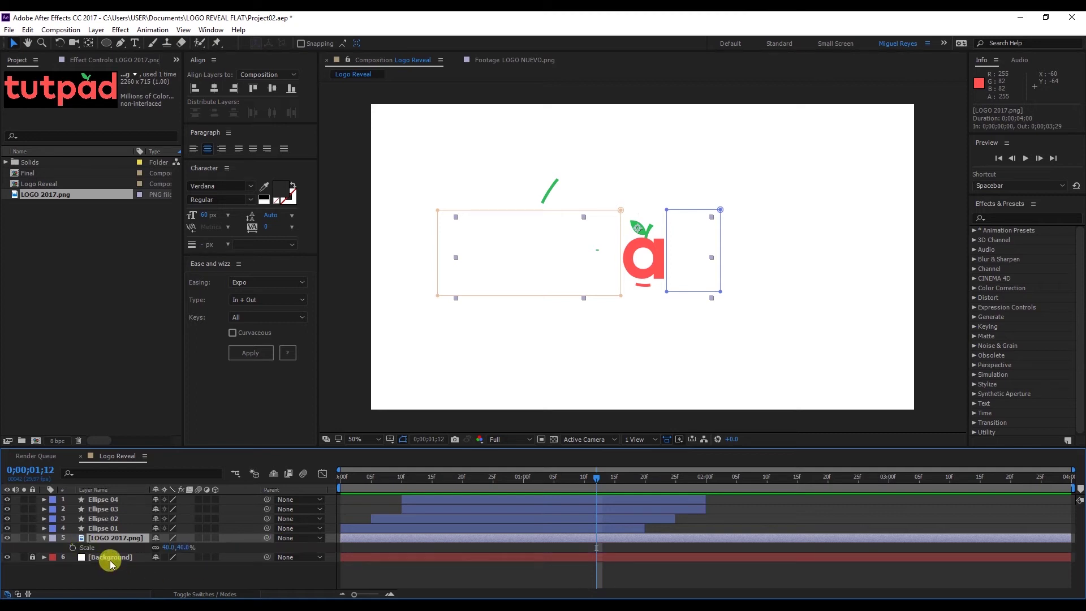
key(shift+p)
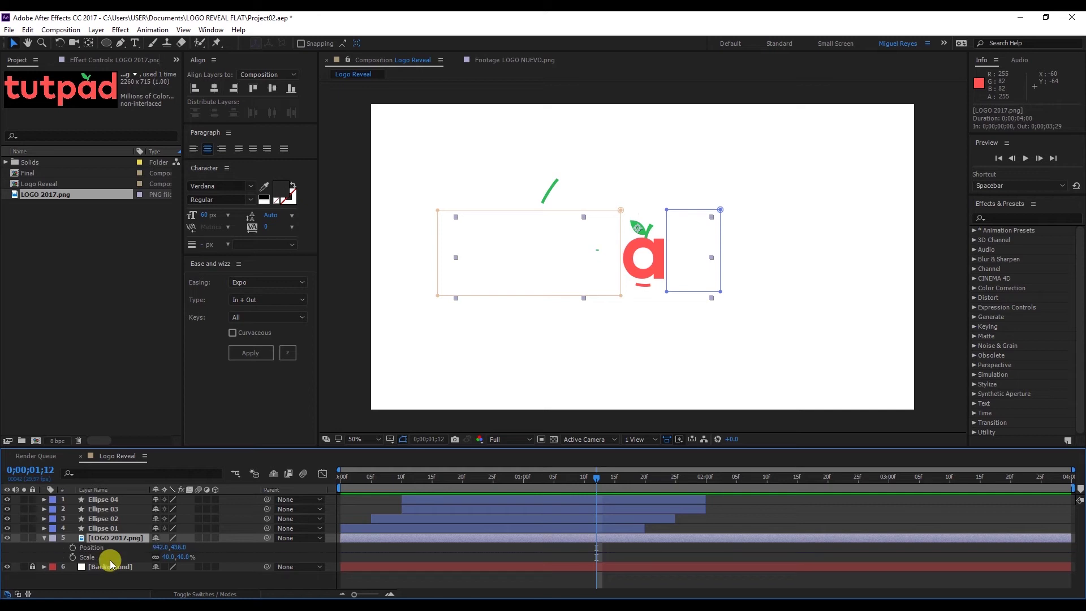
key(shift+r)
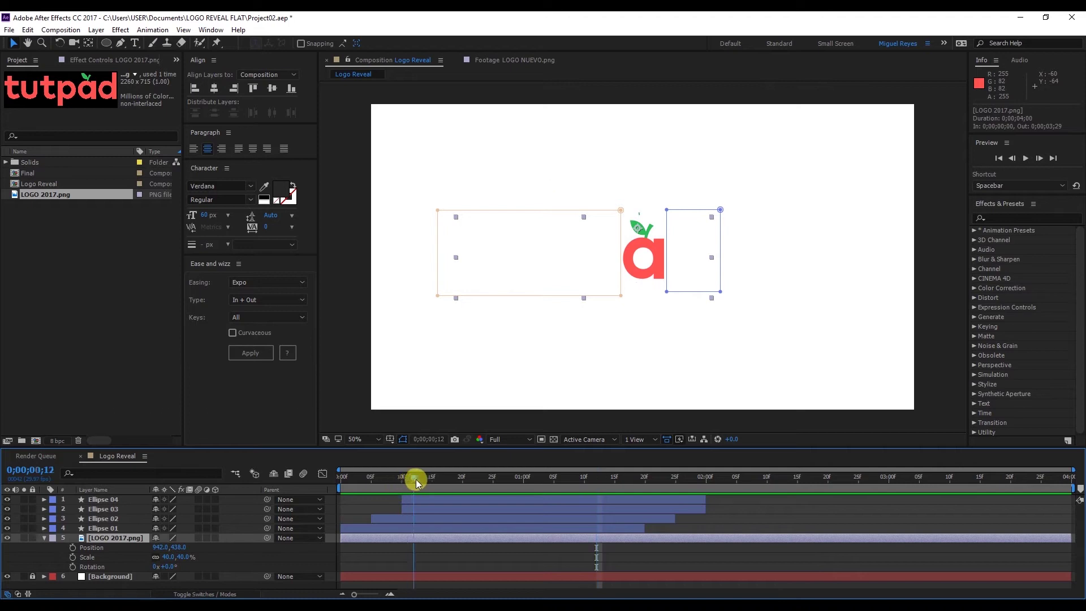
Step: Keyframe the logo layer's Scale from 0% at 0;00;01;10 to 40% at 0;00;02;05
drag(419, 480, 587, 491)
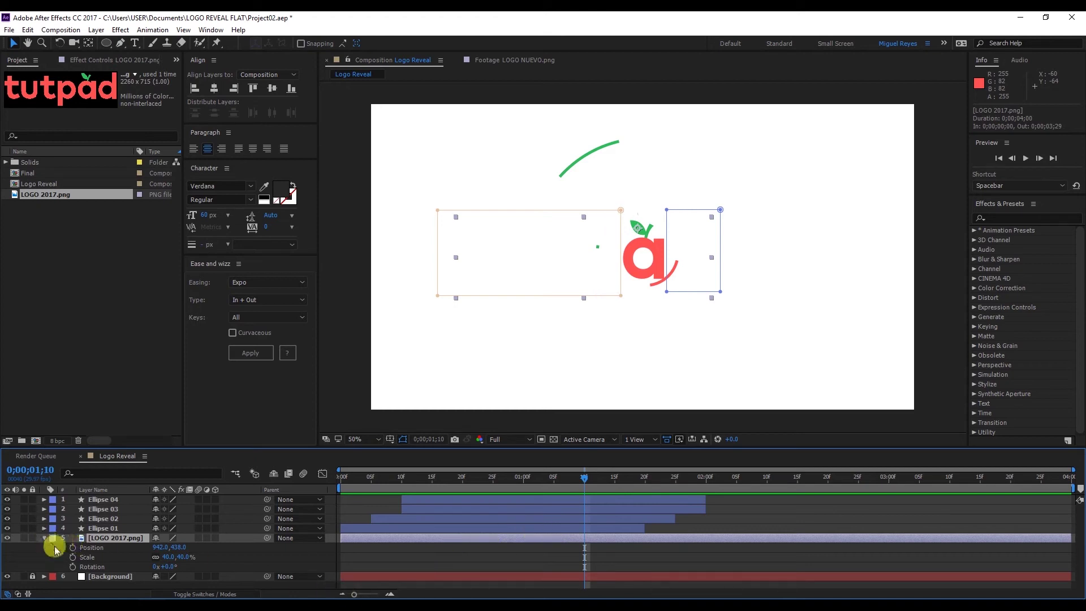
click(73, 558)
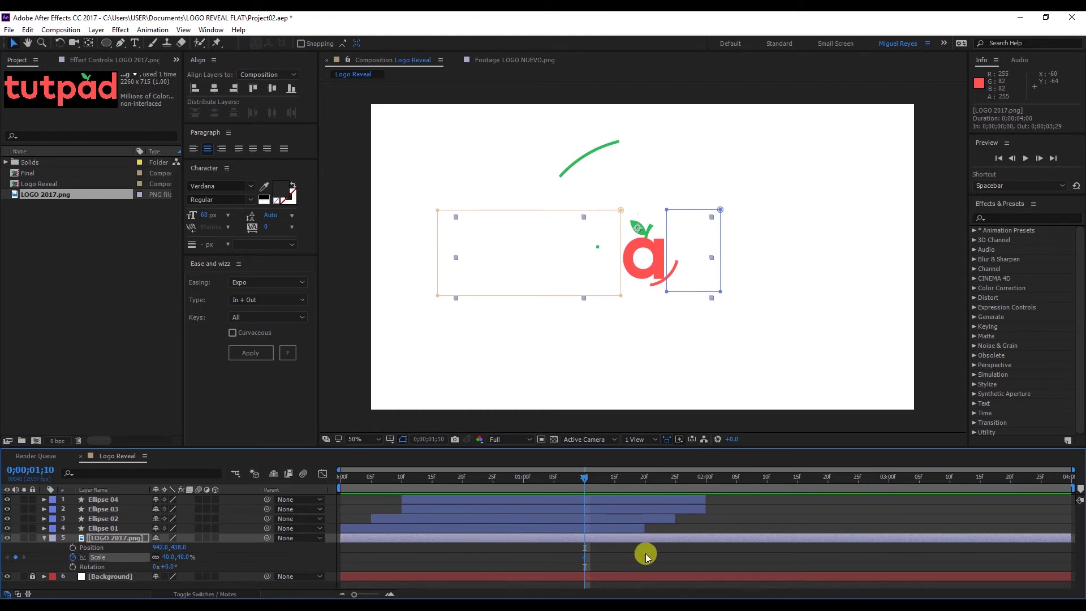
drag(701, 481, 735, 485)
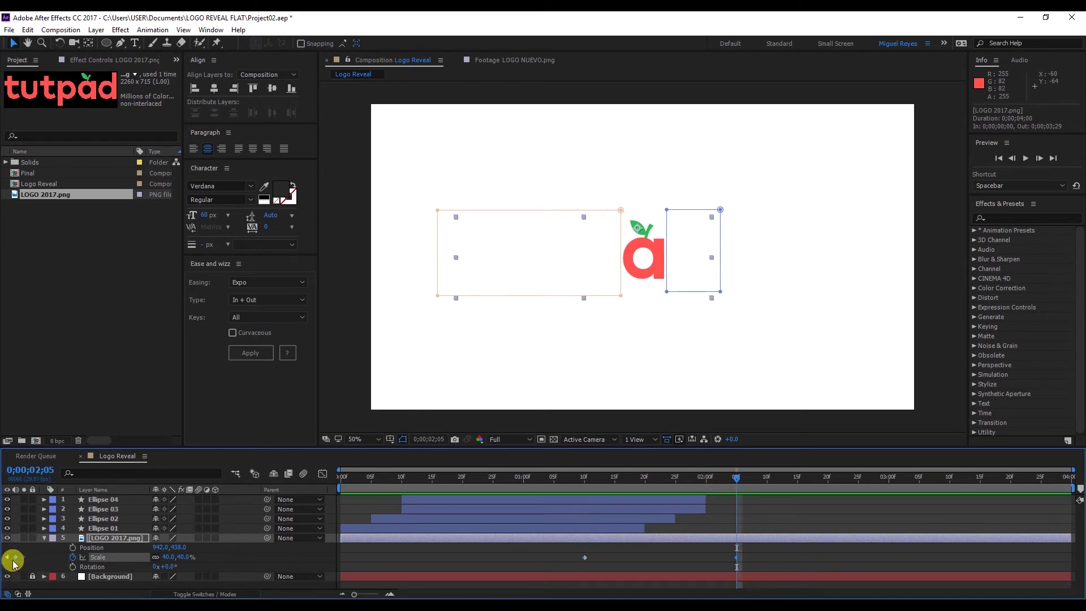
click(8, 557)
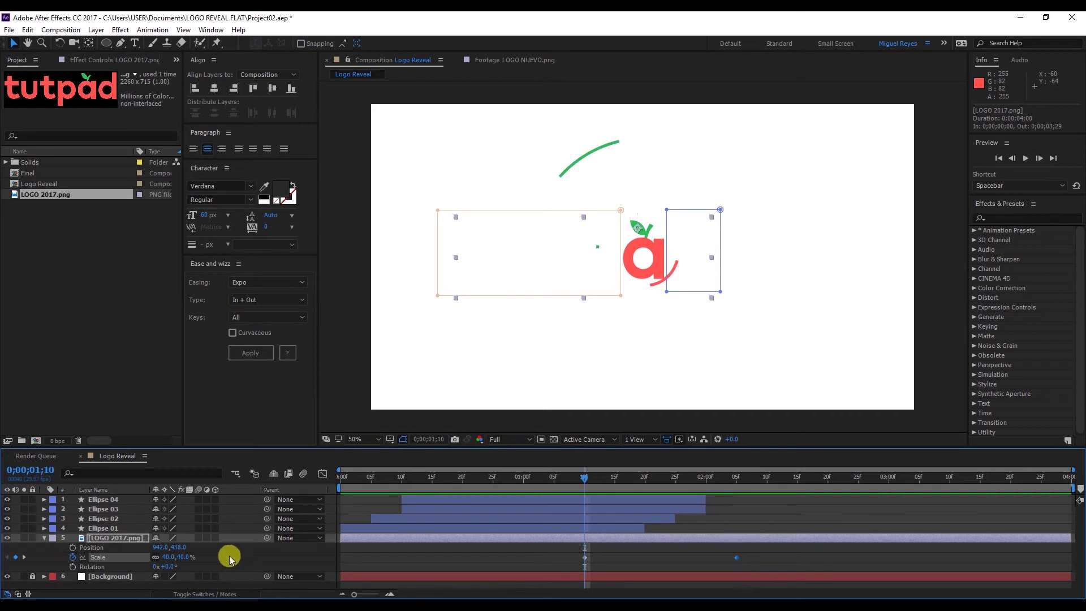
click(225, 556)
click(189, 557)
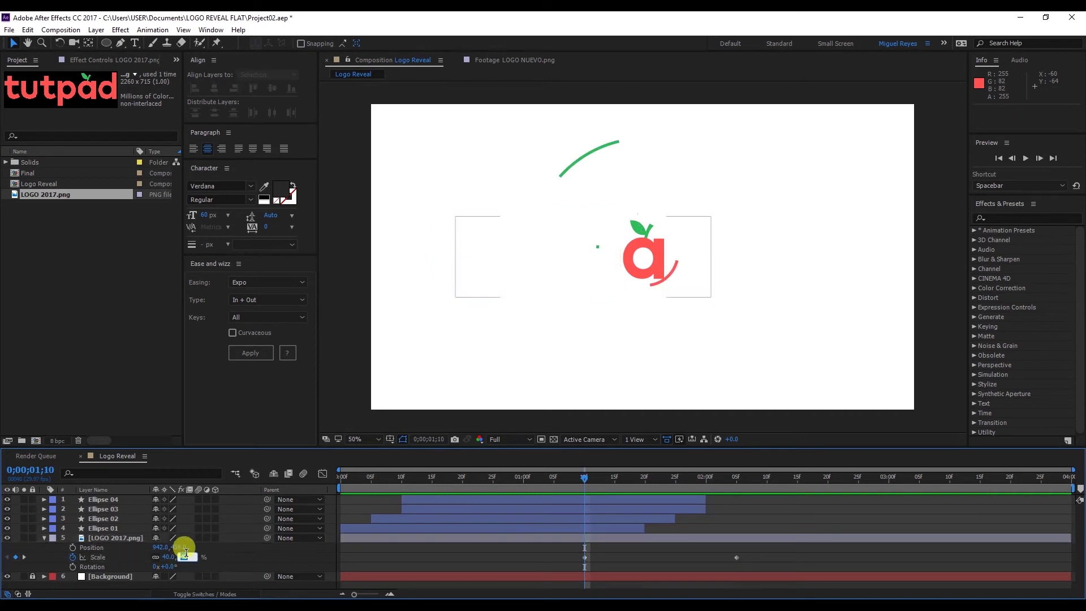
text(0)
key(Return)
Step: Apply Easy Ease to both Scale keyframes of the logo and scrub to 0;00;01;20 to check the growth
drag(562, 548, 761, 568)
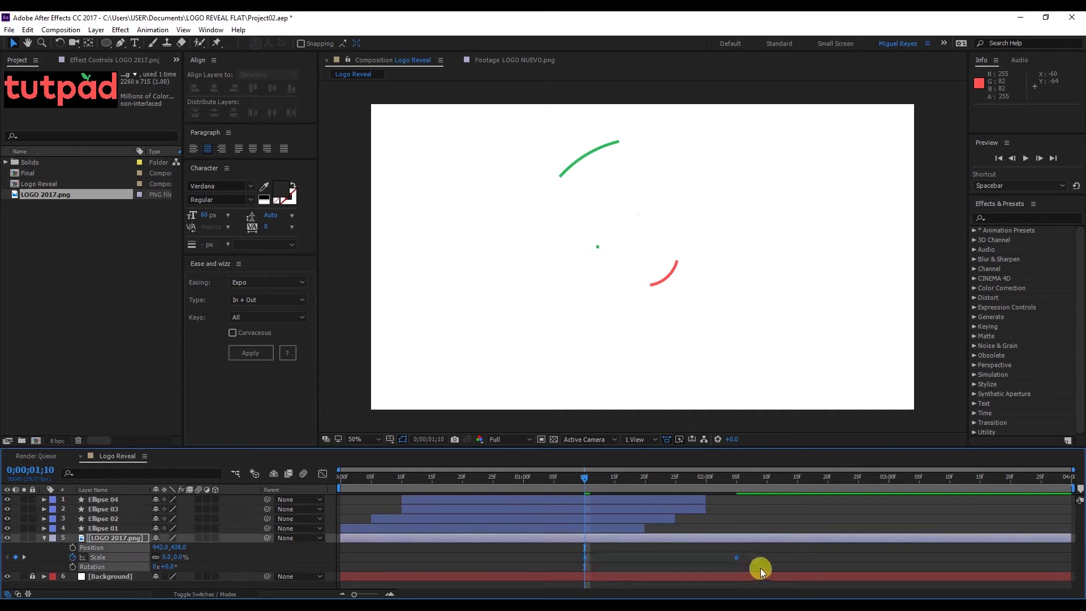
right_click(738, 558)
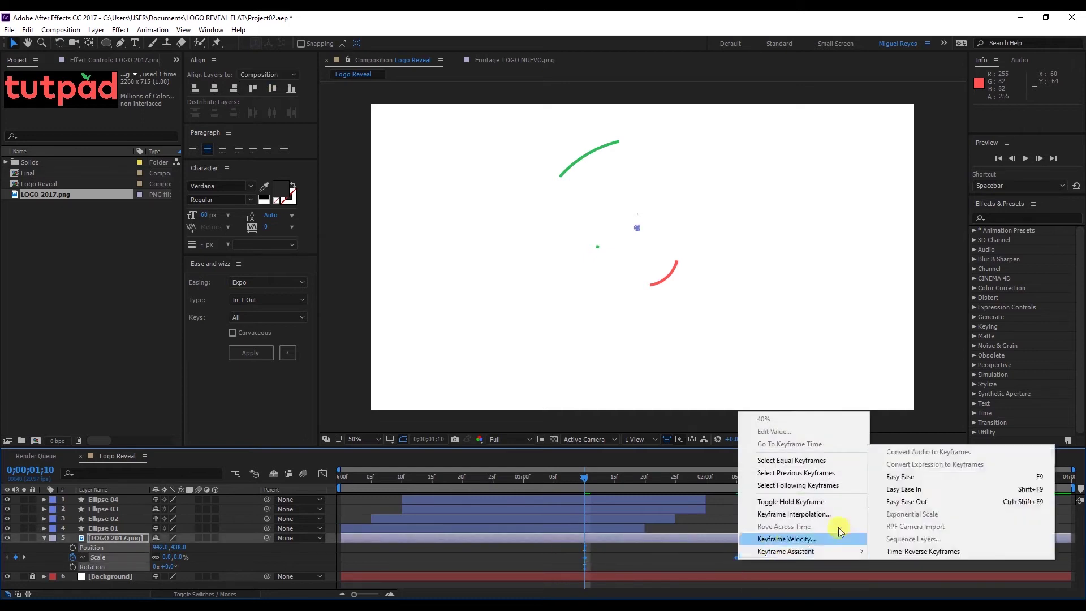
click(904, 477)
drag(589, 490, 644, 480)
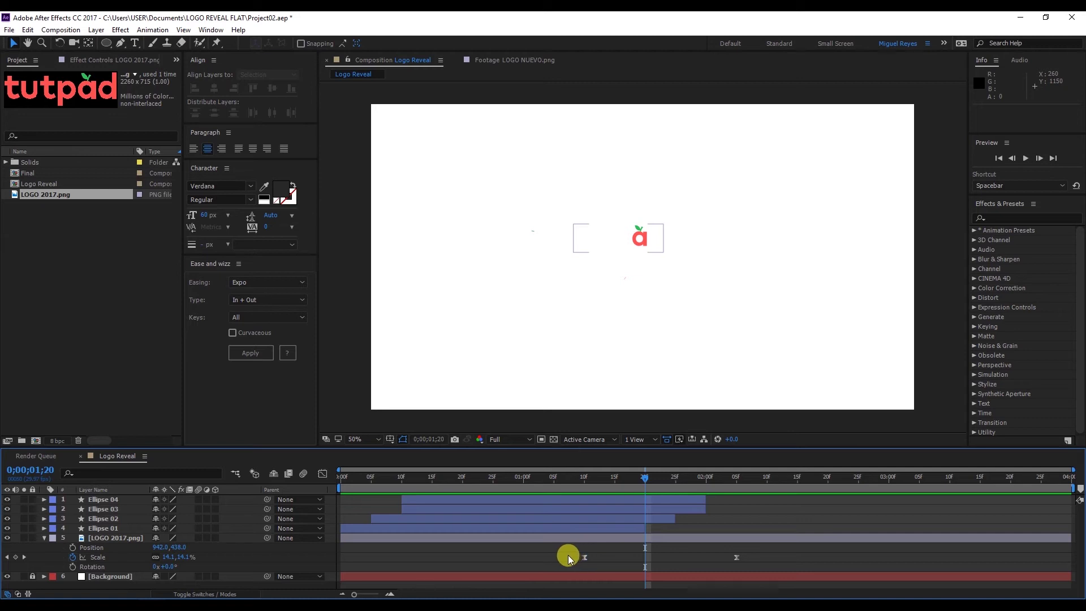
Step: Apply Ease and Wizz easing Expo, type Out, to the logo's two Scale keyframes
drag(565, 554, 761, 564)
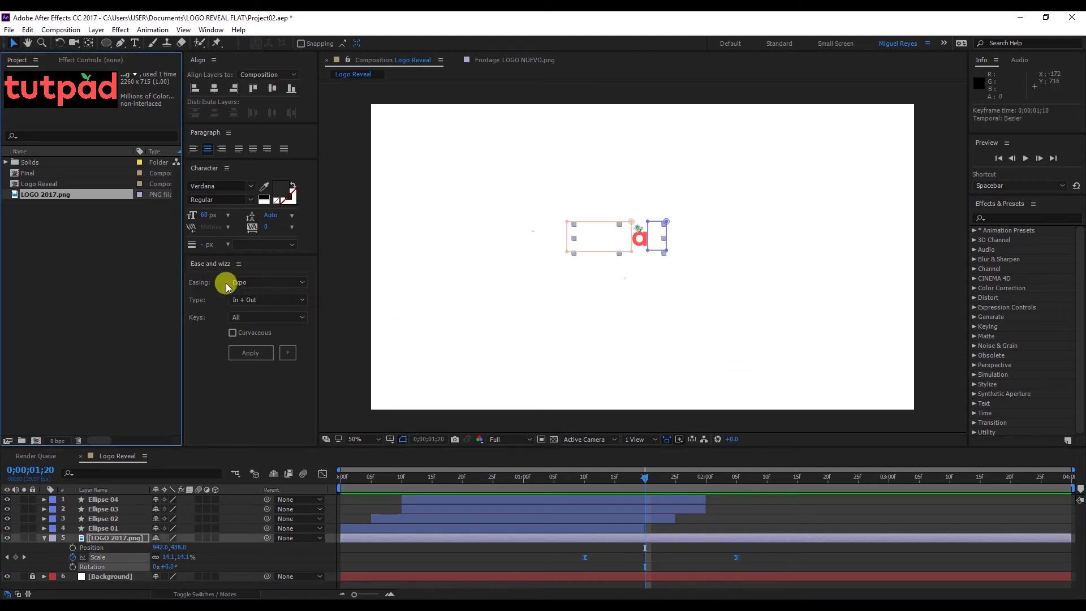
click(248, 285)
click(256, 294)
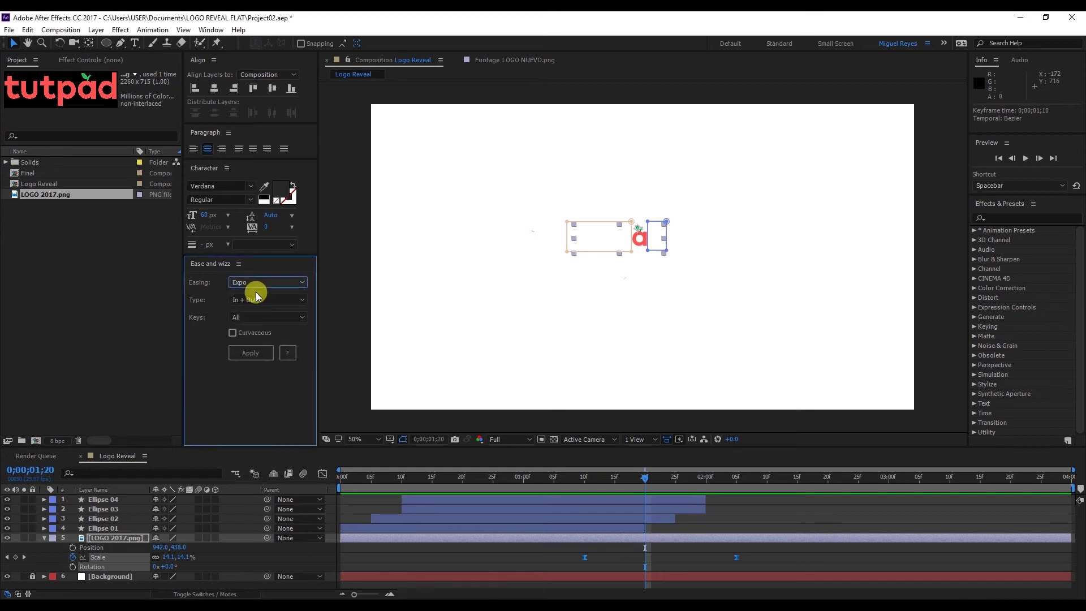
click(263, 297)
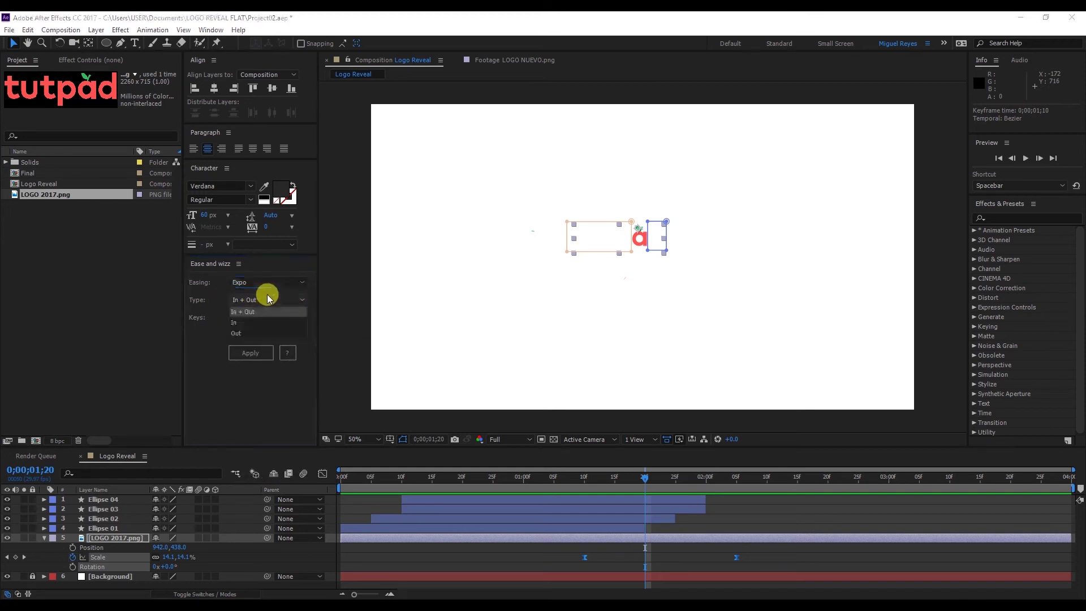
click(256, 334)
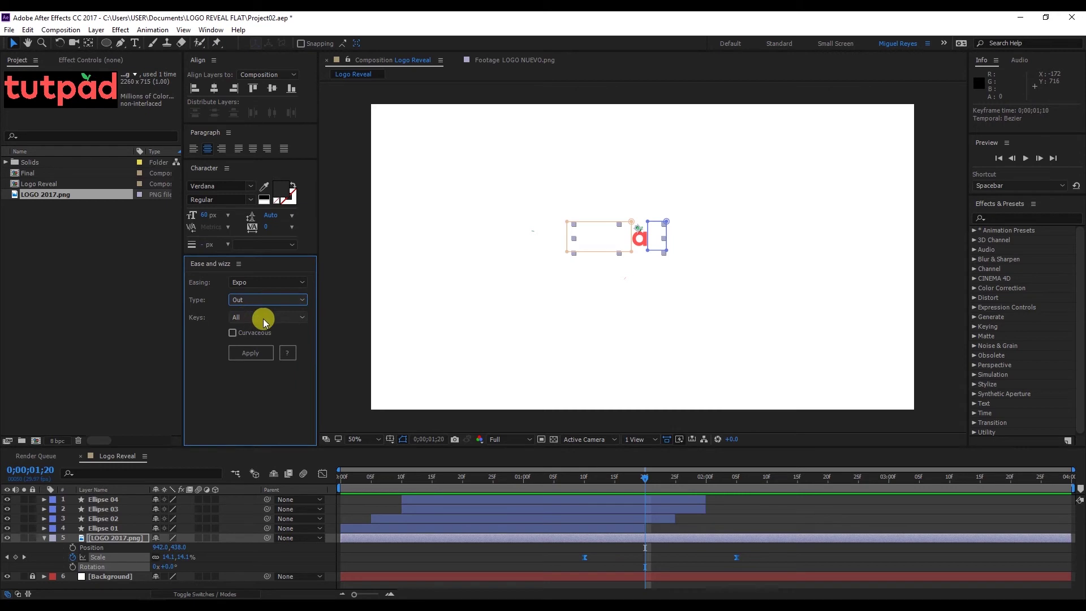
click(262, 355)
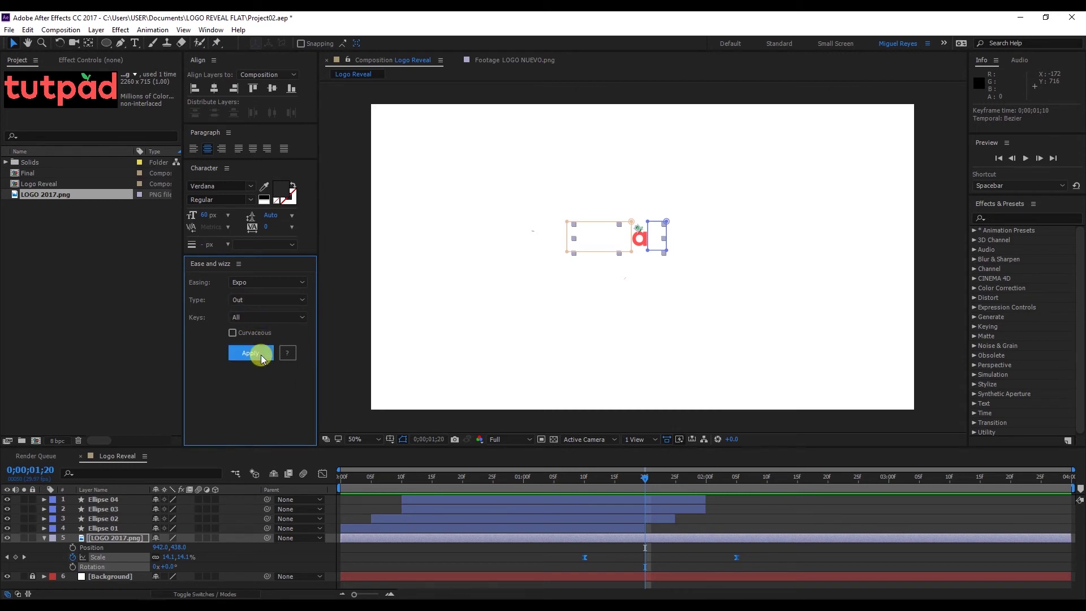
drag(563, 552, 776, 572)
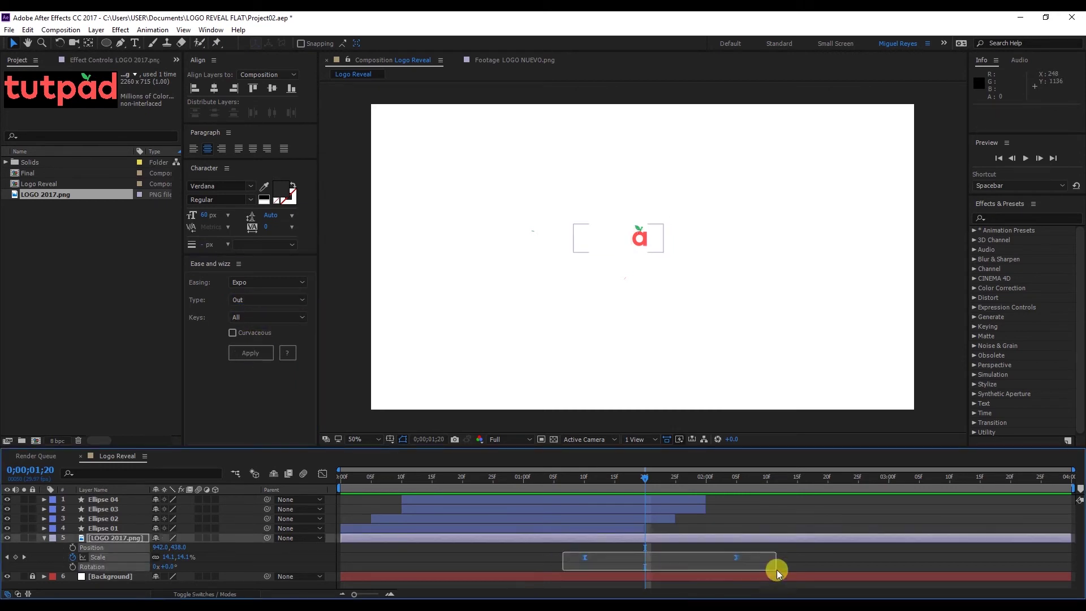
click(249, 353)
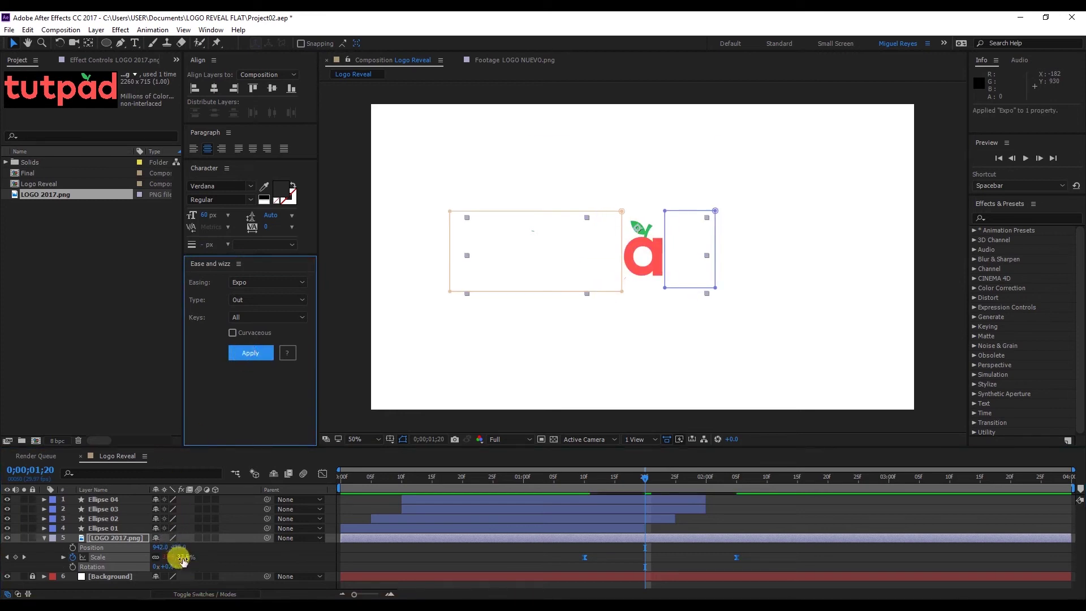
Step: Preview the logo's scale animation from 0;00;01;08 and scrub to 0;00;01;21
click(573, 477)
click(776, 558)
key(space)
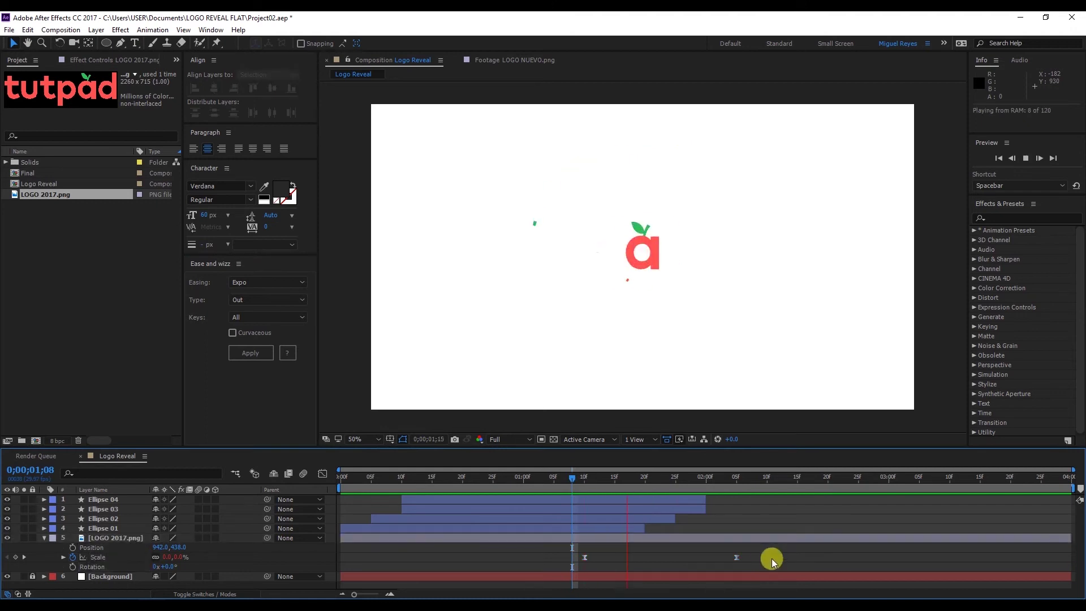
drag(575, 483, 651, 483)
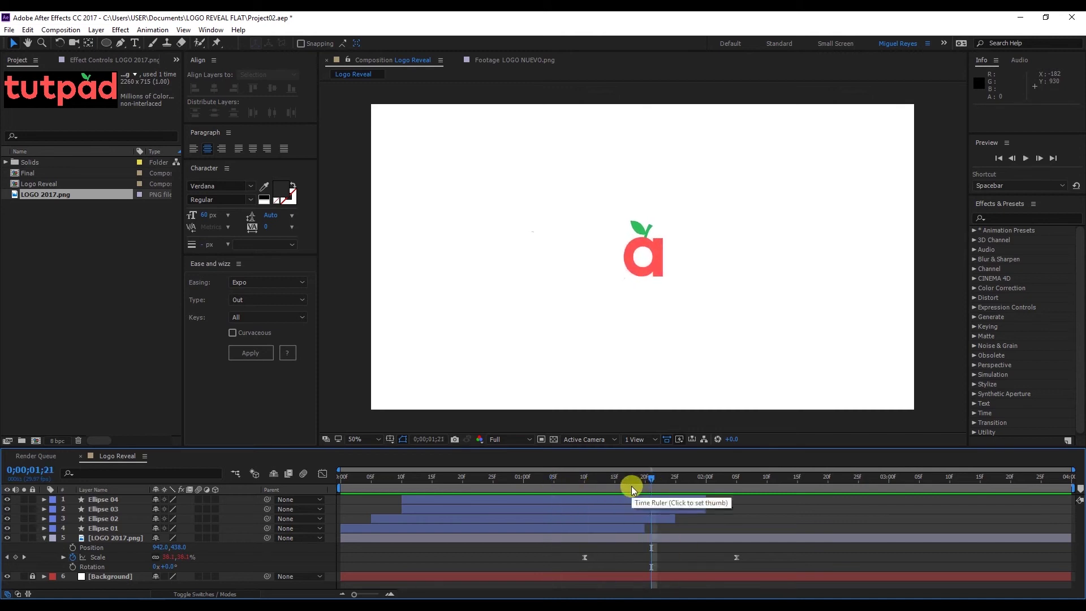
Step: Keyframe the logo layer's Rotation from 120° at 0;00;01;10 to 0° at 0;00;02;02
drag(647, 481, 584, 498)
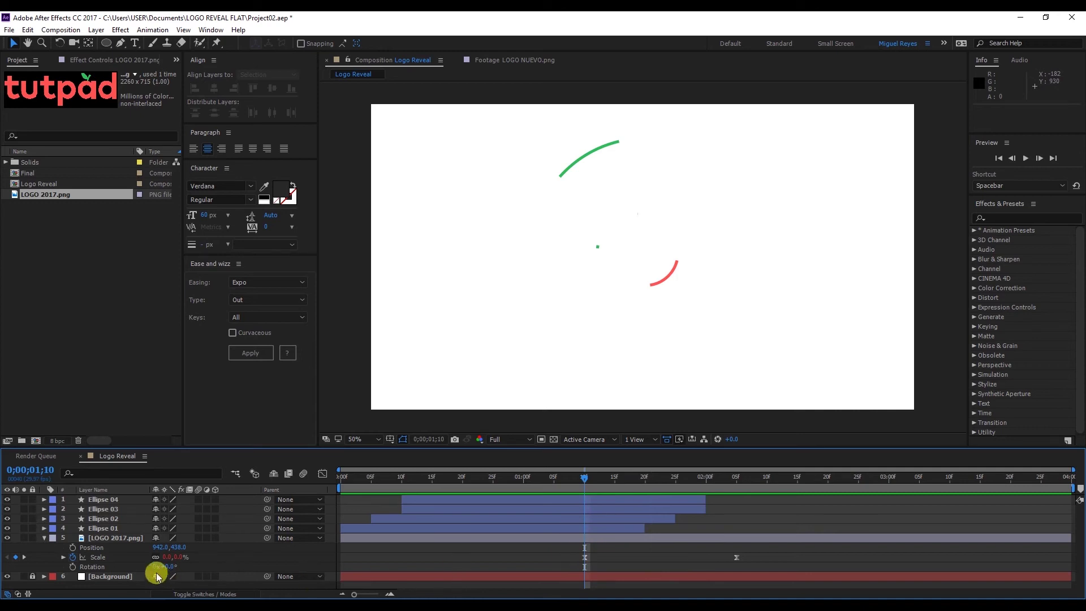
click(72, 567)
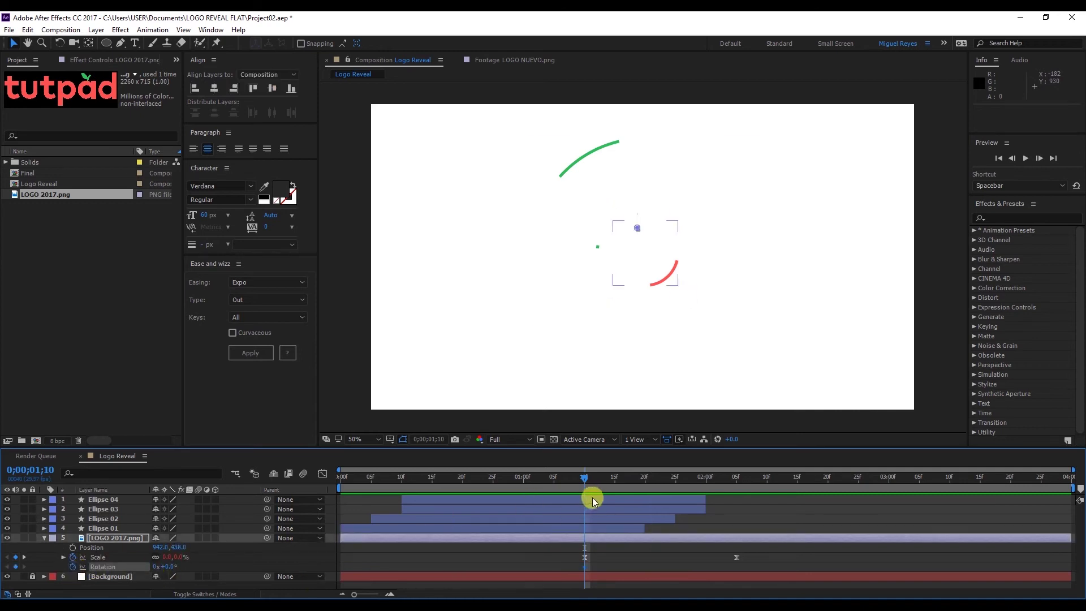
click(718, 479)
key(ctrl+x)
key(ctrl+v)
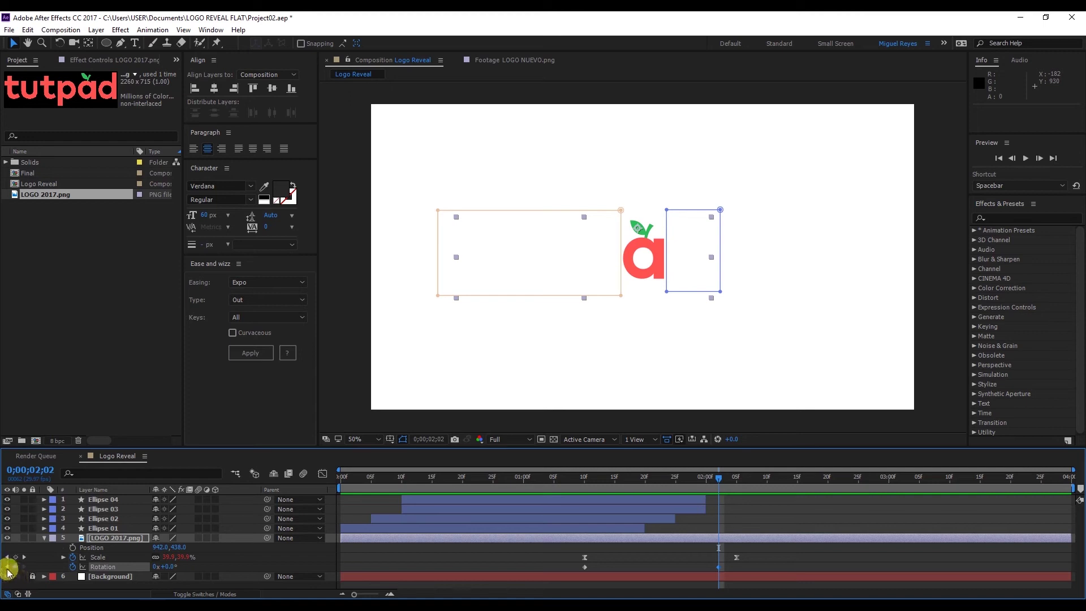
click(7, 566)
click(169, 566)
text(12)
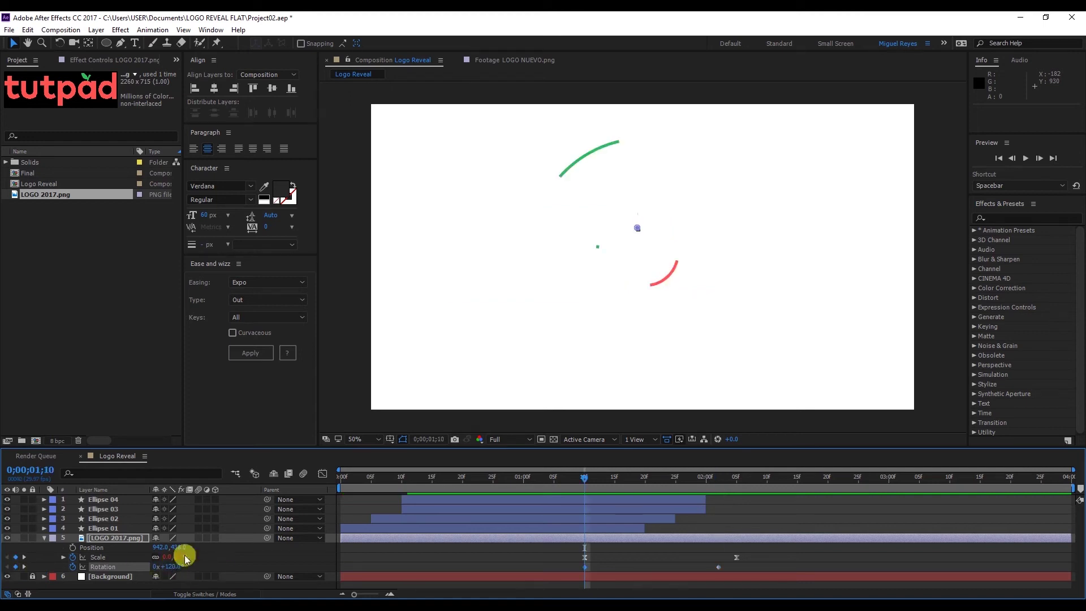
Step: Preview the logo's rotation from 0;00;01;01 and move to 0;00;01;21 to inspect the turn
click(690, 541)
drag(602, 477, 623, 484)
key(space)
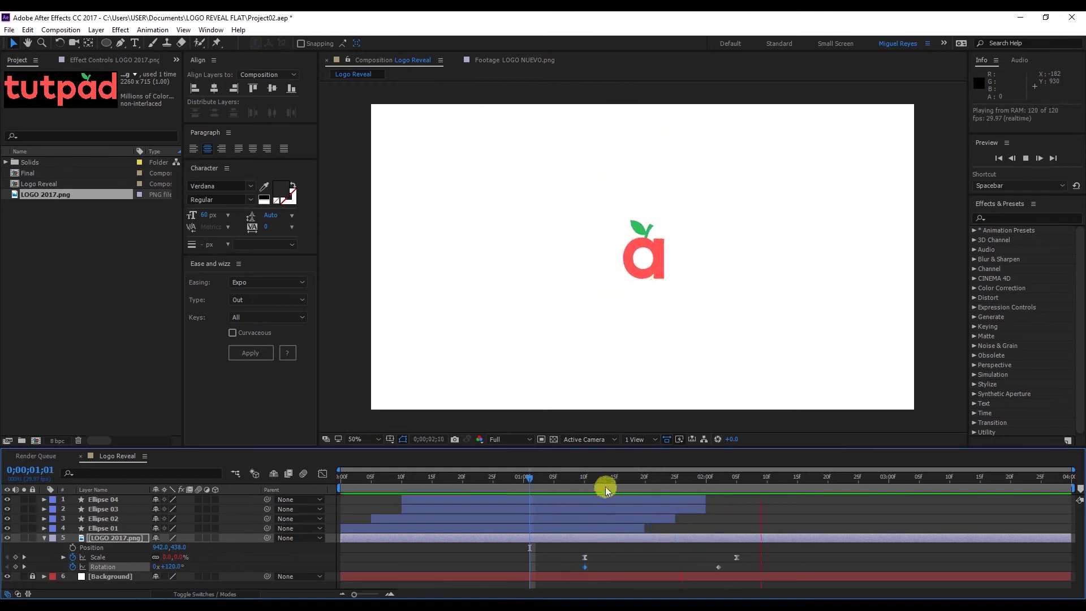
click(654, 482)
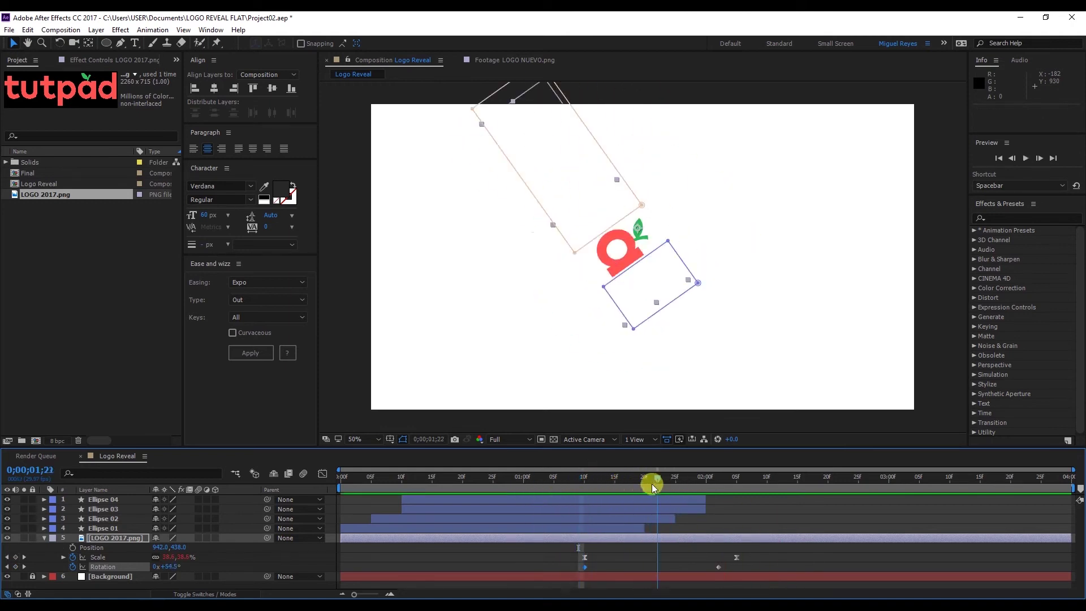
Step: Apply Easy Ease to both Rotation keyframes of the logo and preview the eased turn
click(569, 568)
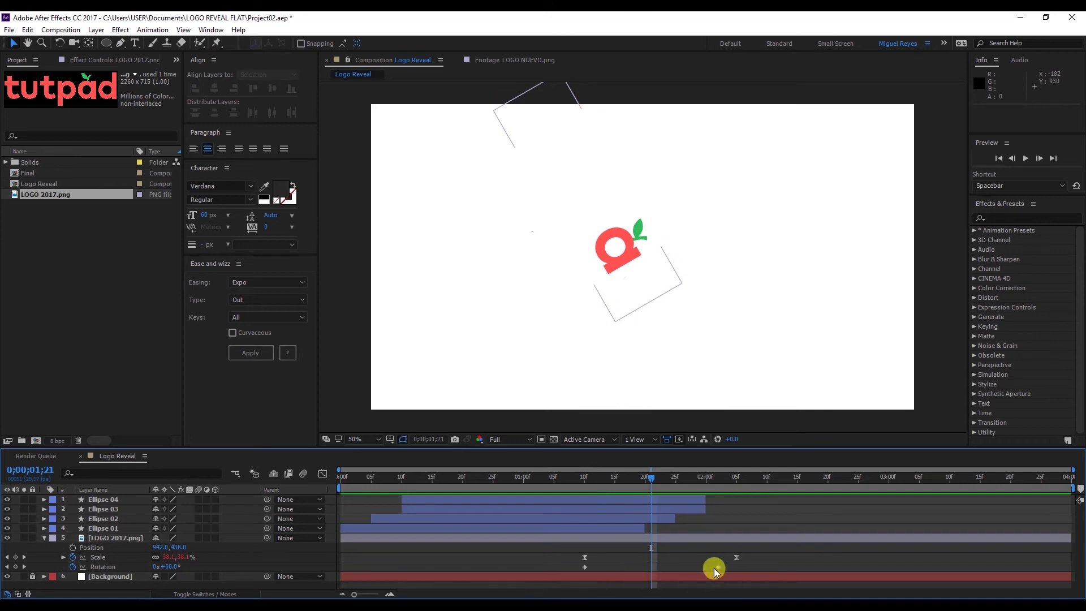
drag(727, 567, 565, 565)
right_click(585, 566)
mouse_move(617, 566)
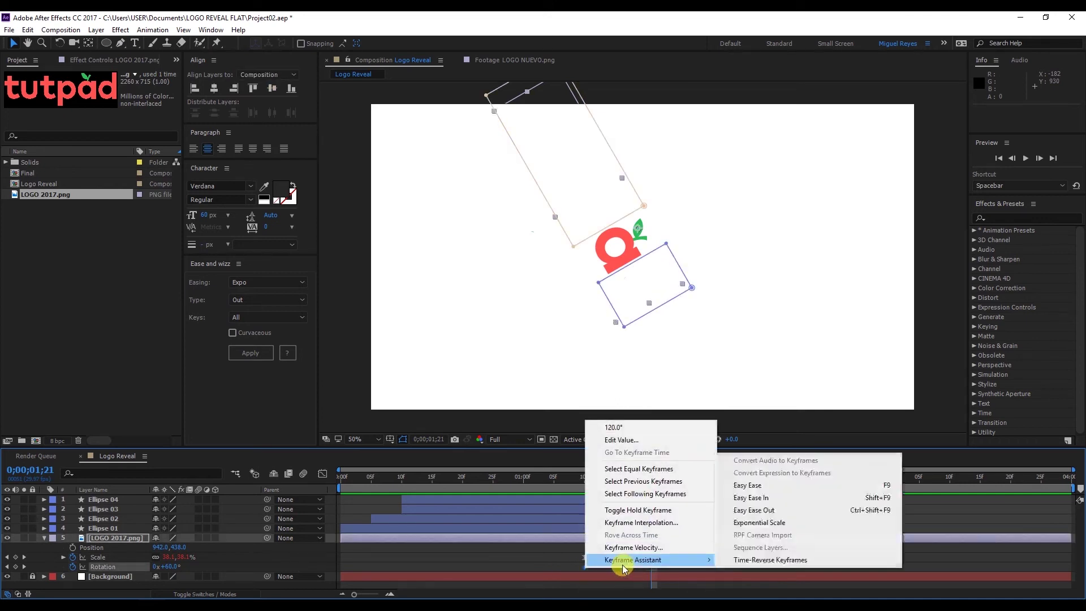
click(789, 500)
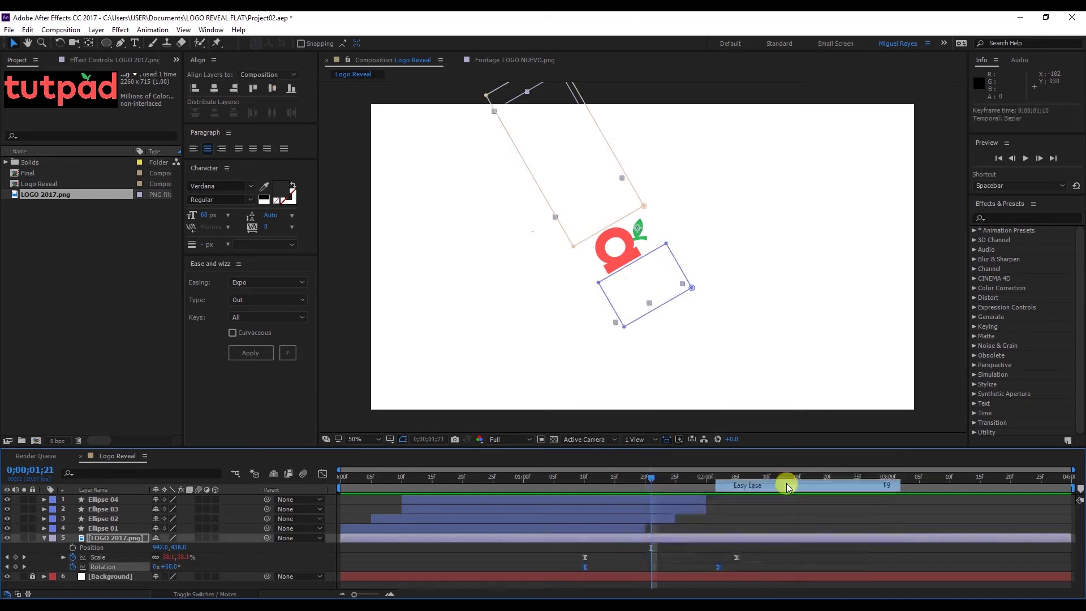
click(622, 547)
click(578, 482)
key(space)
click(650, 480)
Step: Apply Ease and Wizz easing Back, type Out, to the logo's two Rotation keyframes
drag(569, 565, 643, 566)
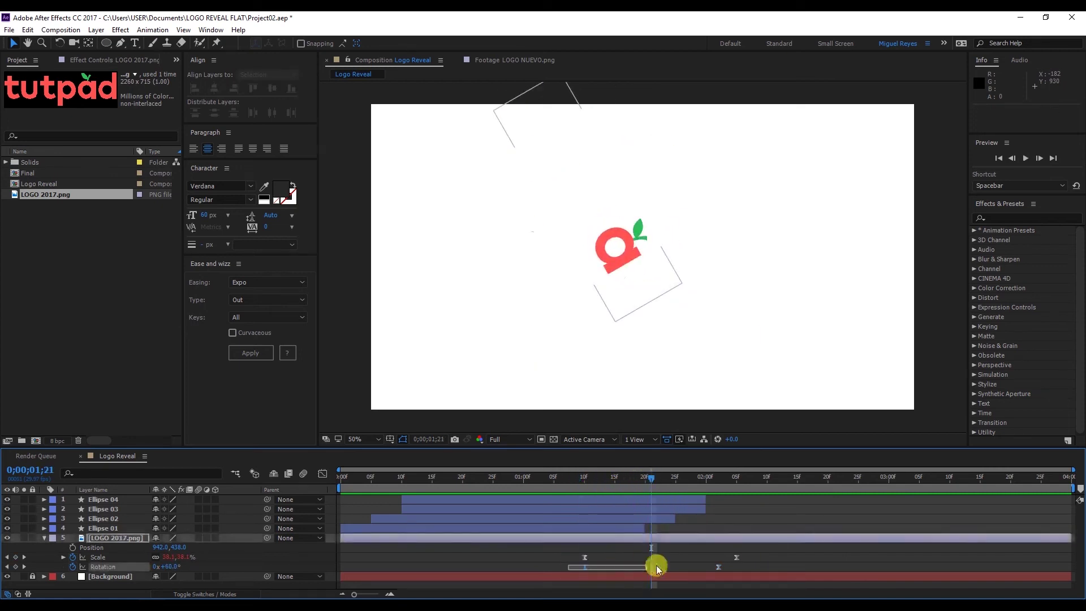
drag(741, 565, 741, 565)
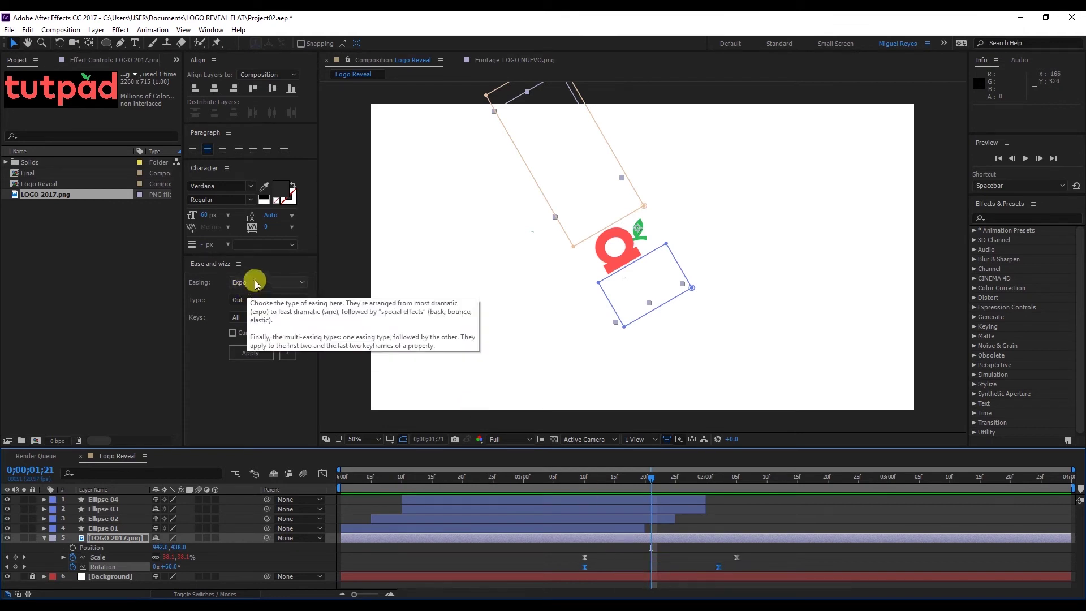
click(225, 288)
click(228, 283)
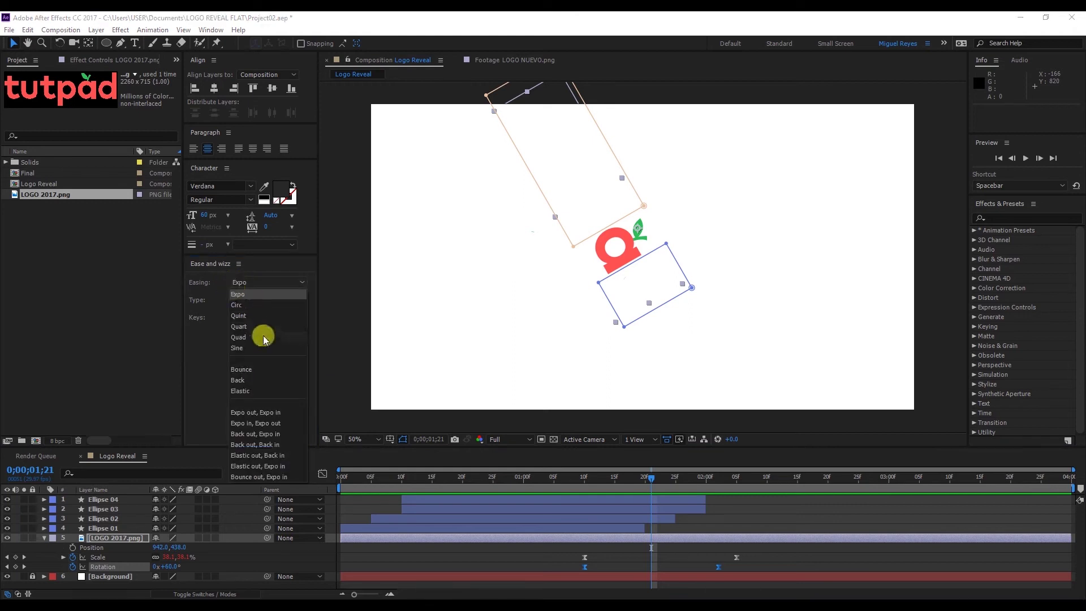
click(239, 380)
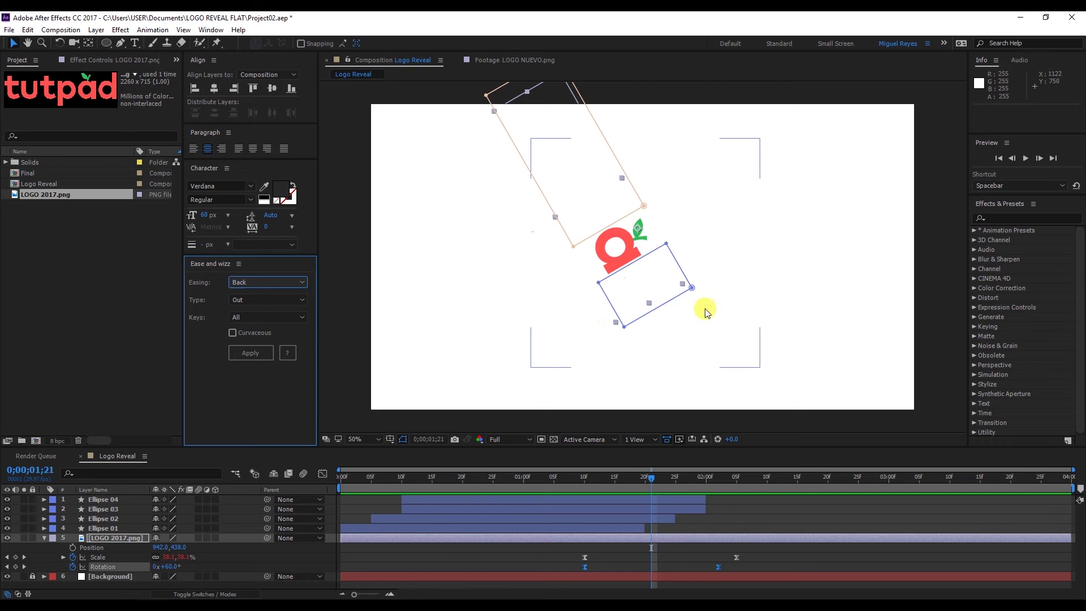
click(238, 300)
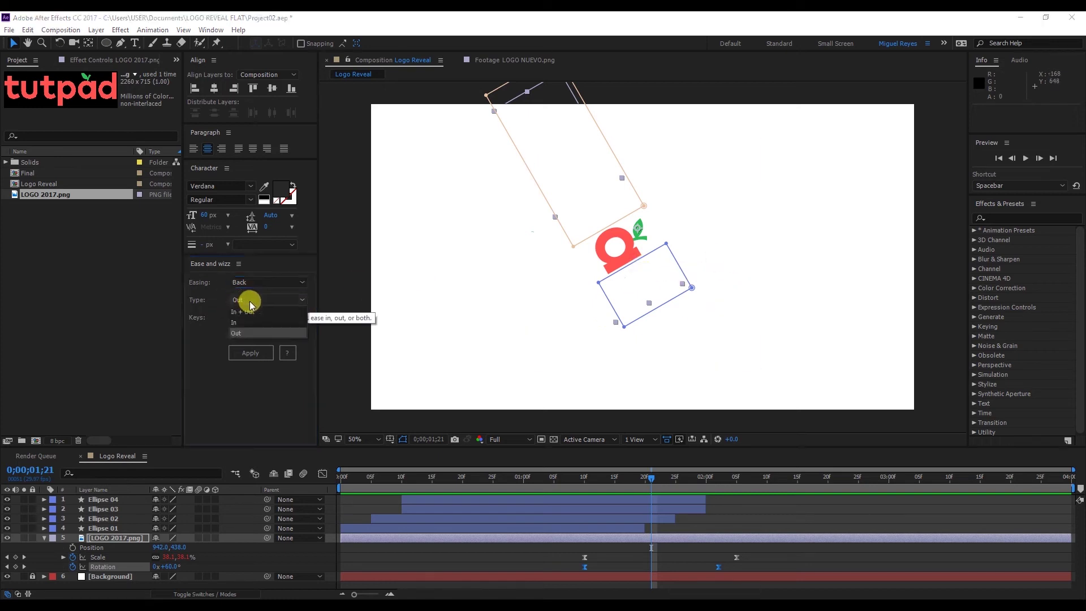
click(246, 334)
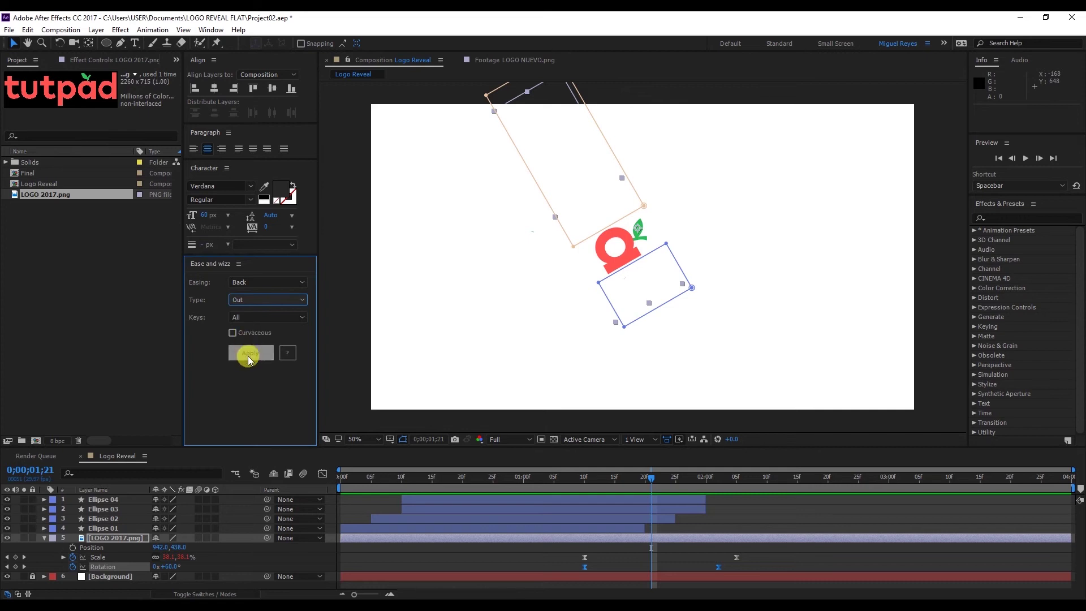
click(248, 354)
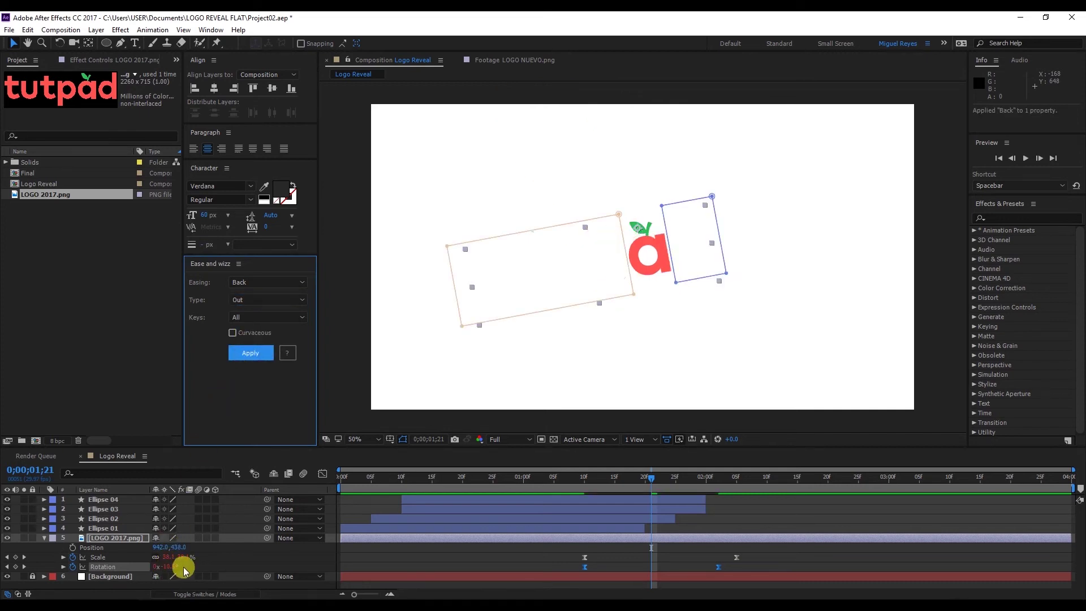
Step: Preview the logo's Back-eased rotation and scrub through to 0;00;01;26
click(536, 477)
key(space)
click(565, 480)
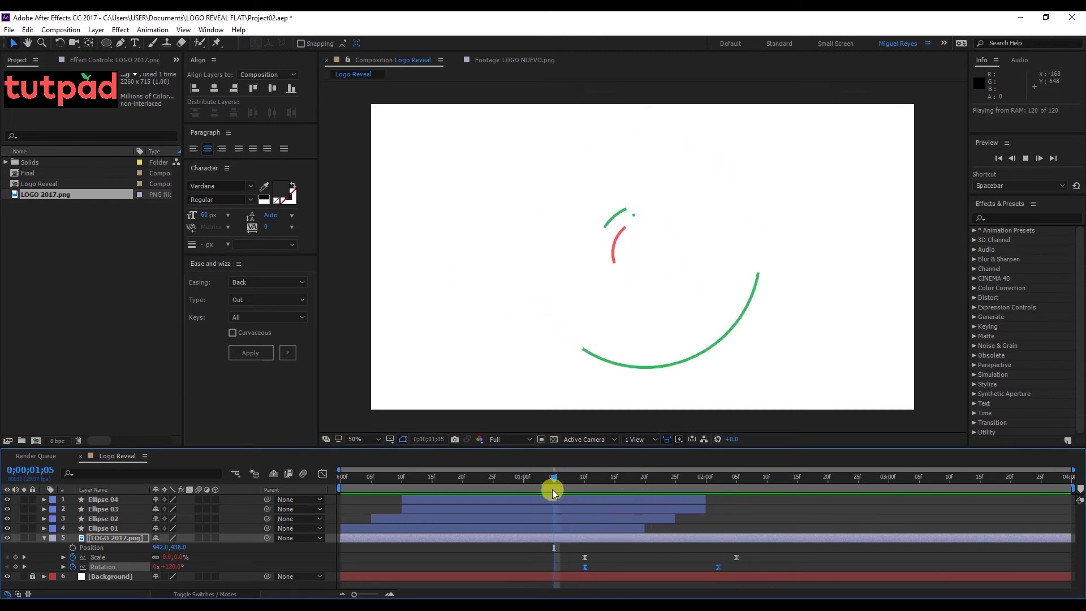
drag(572, 484, 664, 479)
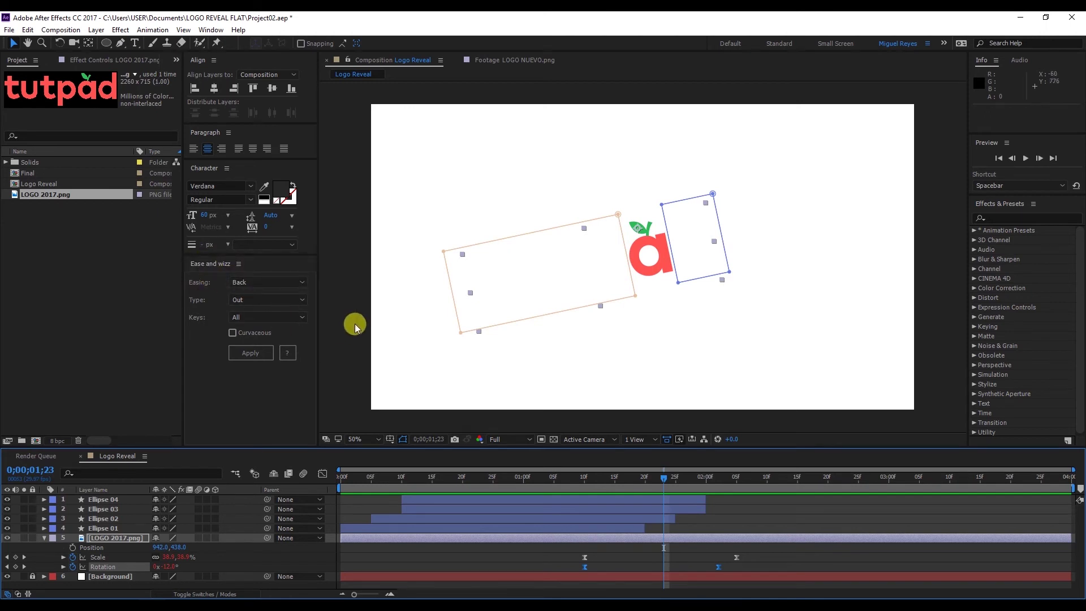
drag(658, 481, 681, 487)
click(238, 356)
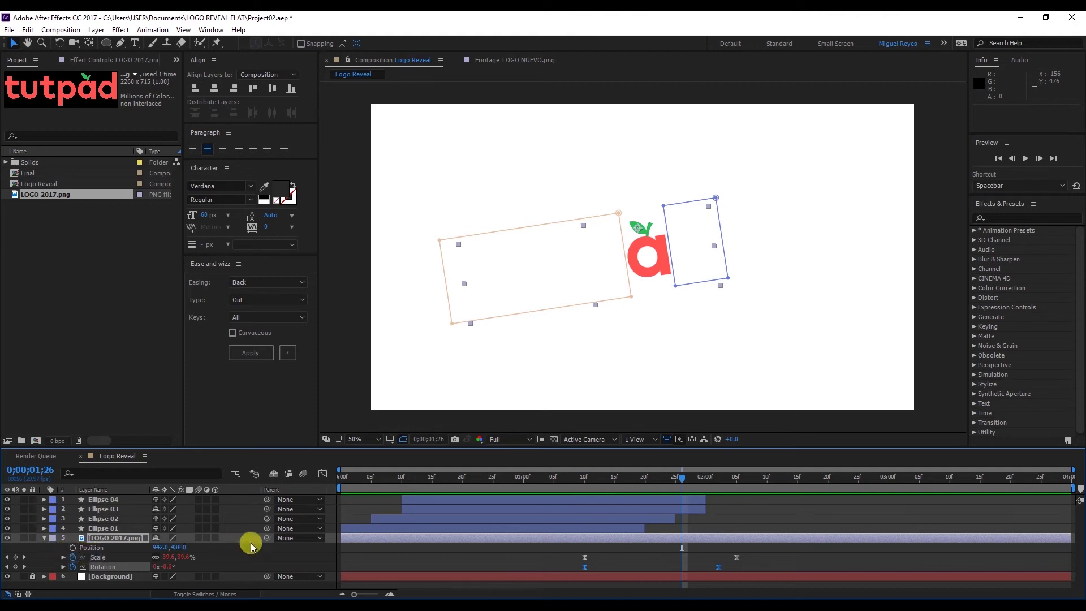
Step: Add Position keyframes to the logo layer at 0;00;02;00 and 0;00;02;15
mouse_move(691, 484)
mouse_down()
mouse_move(710, 483)
mouse_move(701, 484)
mouse_up()
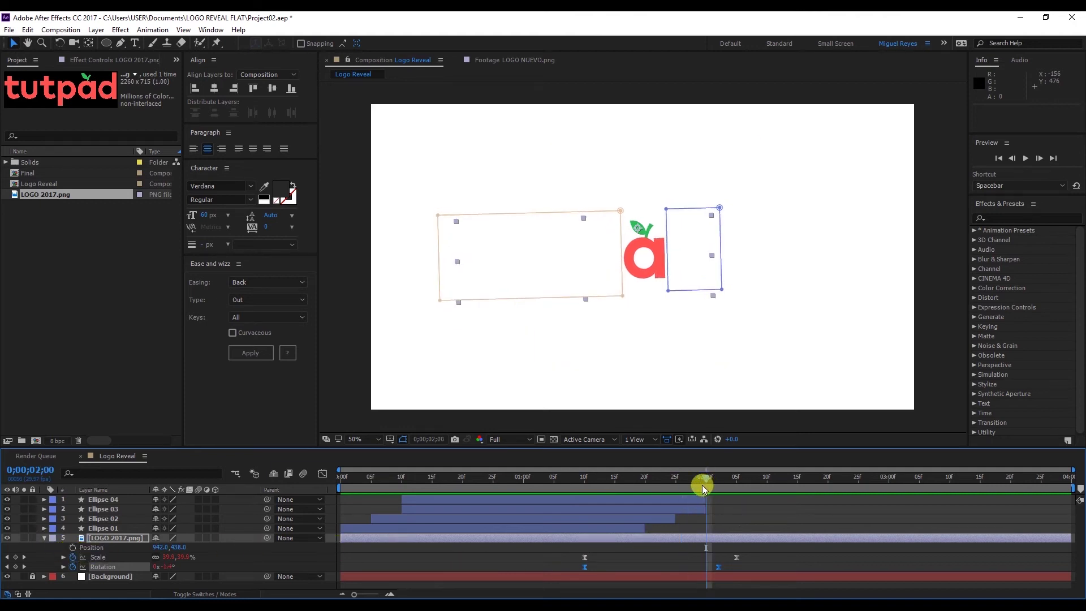
click(73, 548)
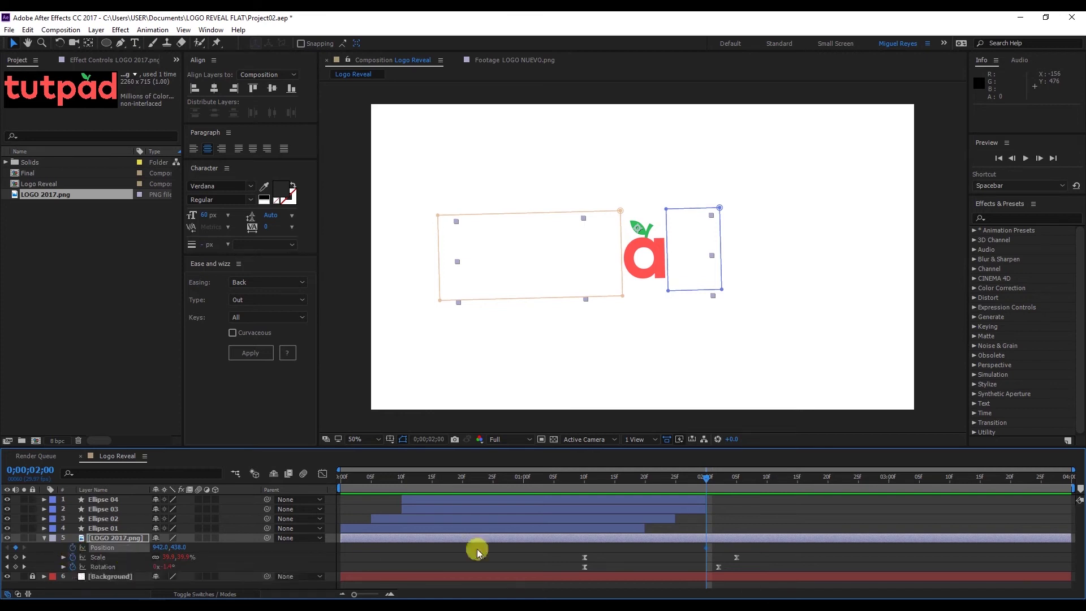
drag(709, 477, 748, 483)
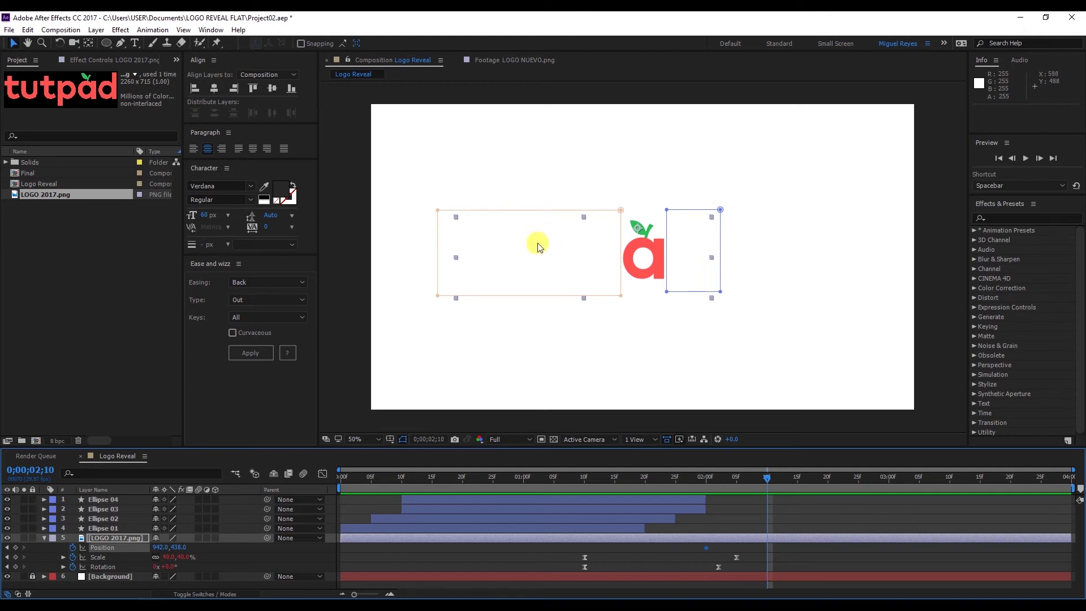
key(Page_Down)
key(Page_Down)
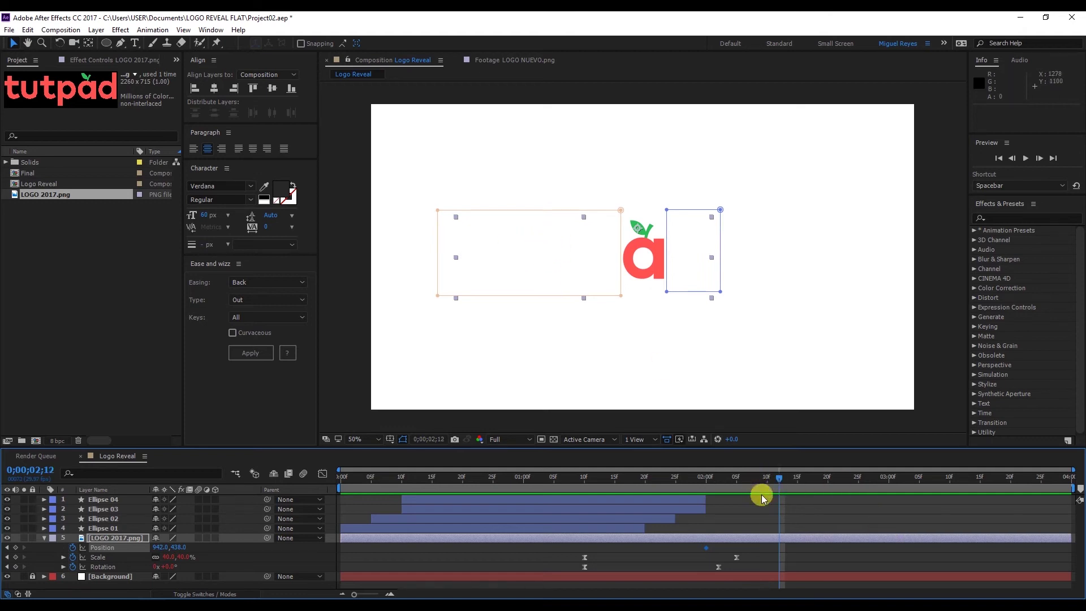
drag(784, 482, 799, 483)
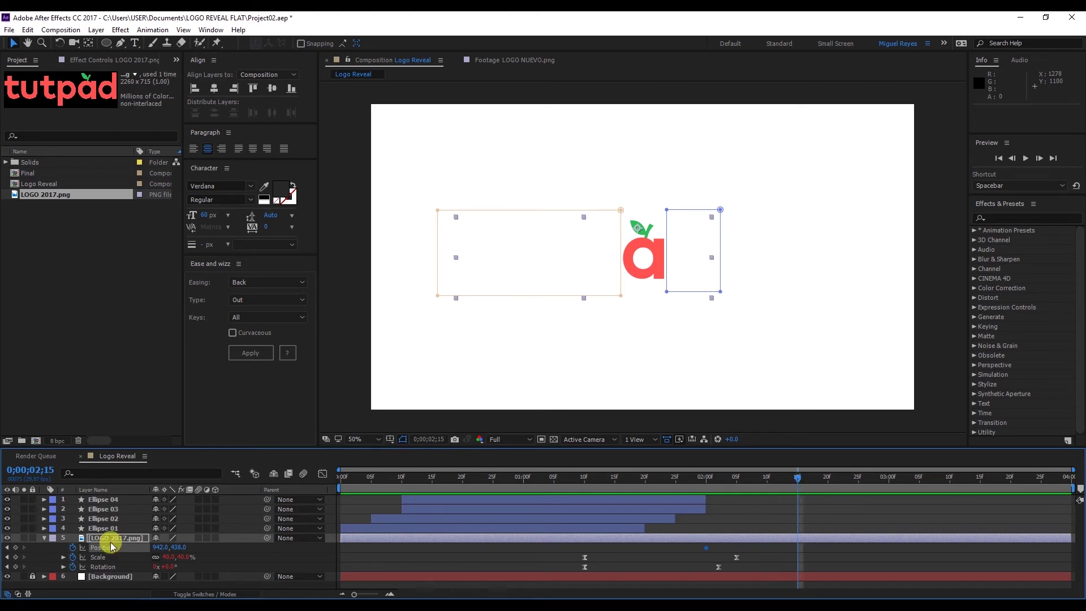
click(16, 547)
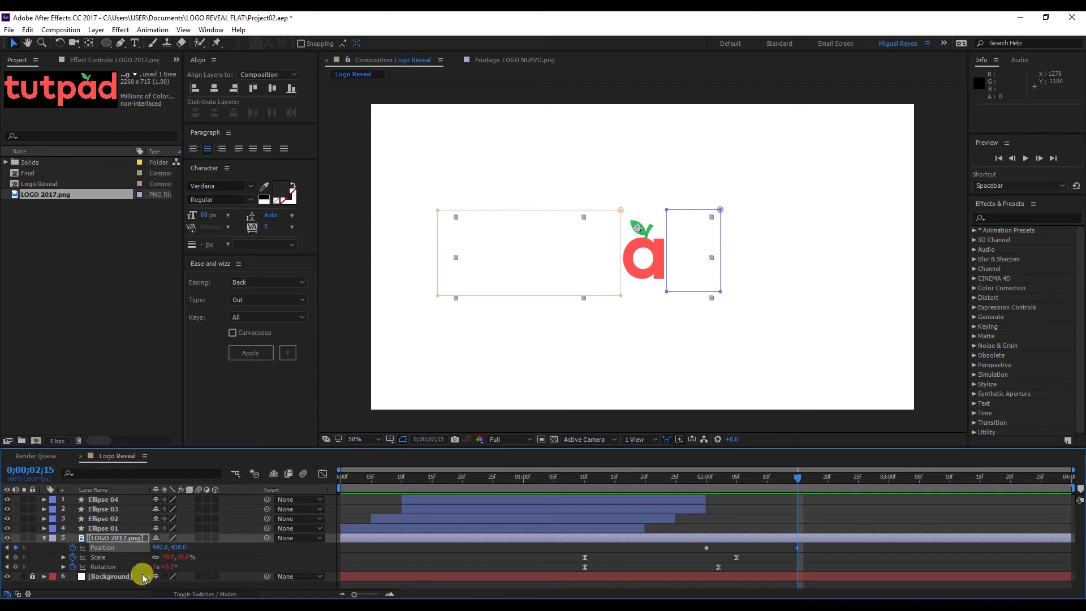
Step: Calculate 942 - 170 in the Windows Calculator and set the logo's X position to 772 at 0;00;02;15
key(super)
text(calc)
key(Return)
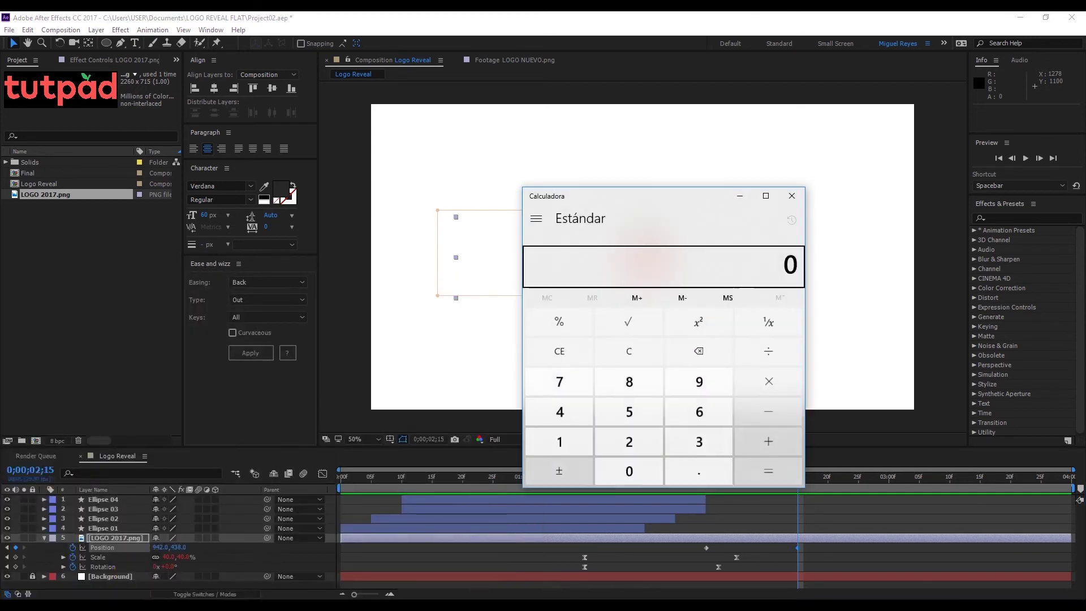
click(160, 547)
text(942-170)
key(Return)
click(156, 546)
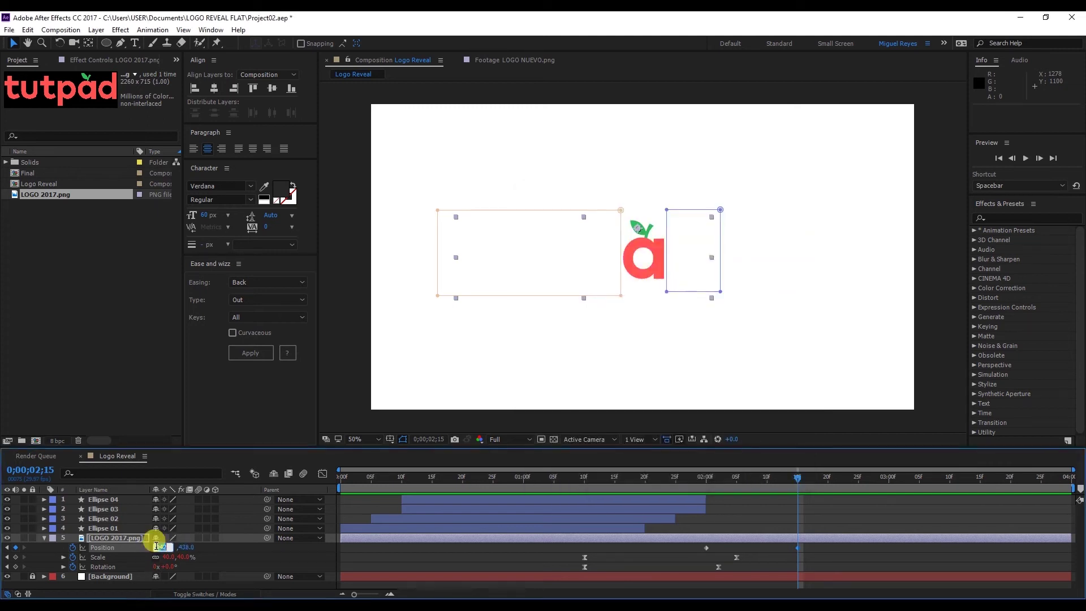
key(Return)
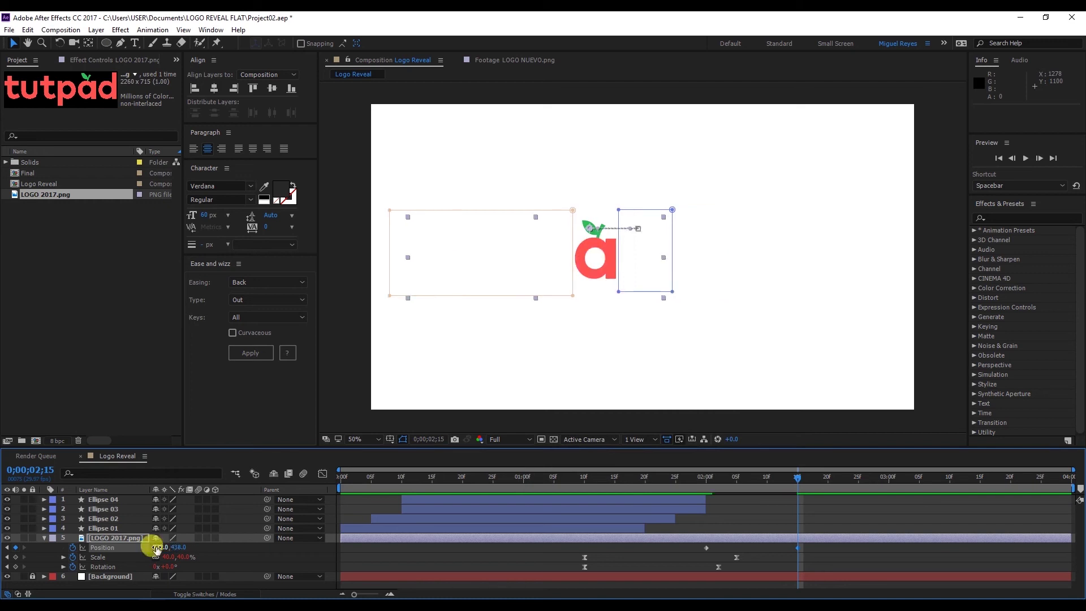
Step: Preview the logo's leftward slide from 0;00;01;28 and scrub to 0;00;02;18
click(694, 482)
key(space)
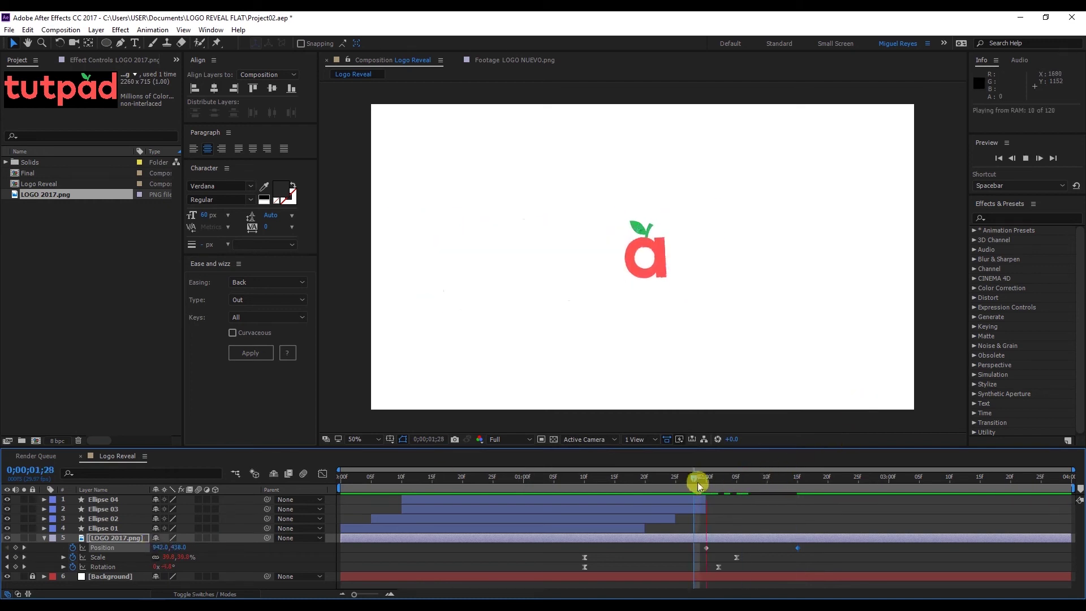
key(space)
click(761, 480)
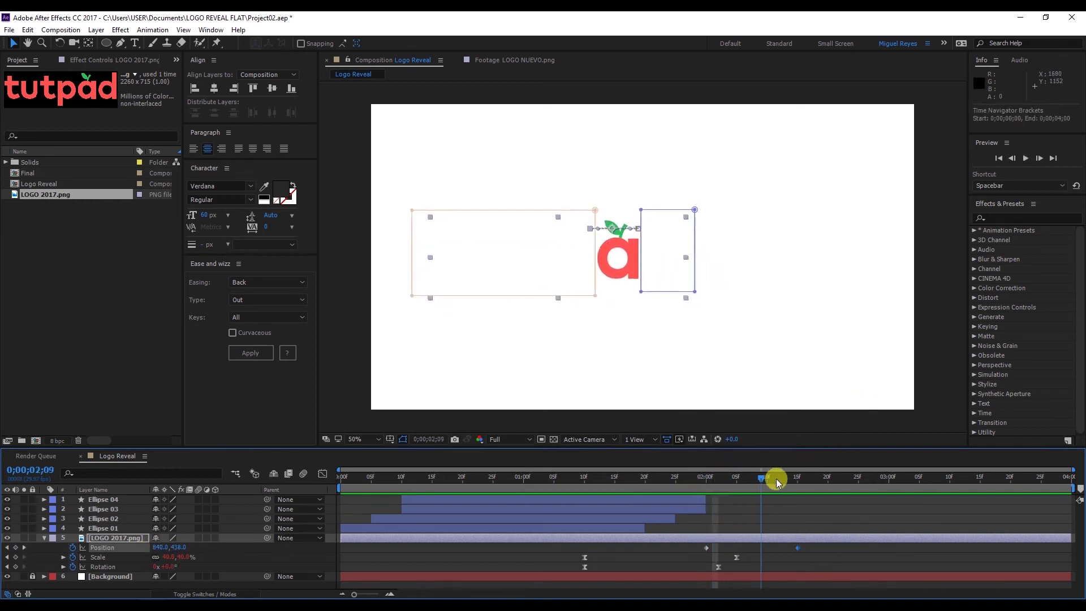
click(817, 482)
Step: Apply Easy Ease to both Position keyframes of the logo
drag(691, 545, 808, 552)
right_click(798, 546)
mouse_move(833, 540)
click(694, 467)
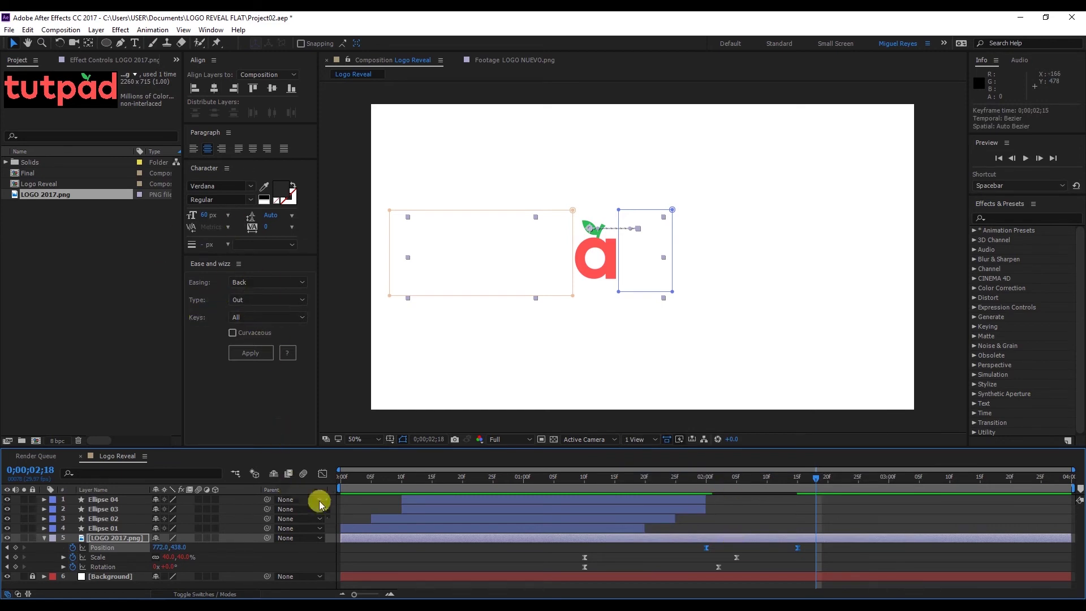
click(743, 555)
Step: Scrub between 0;00;02;00 and 0;00;02;08 to inspect the logo's eased slide
mouse_move(727, 479)
mouse_down()
mouse_move(817, 484)
mouse_move(710, 482)
mouse_up()
click(663, 277)
click(725, 521)
drag(724, 484, 755, 487)
click(575, 260)
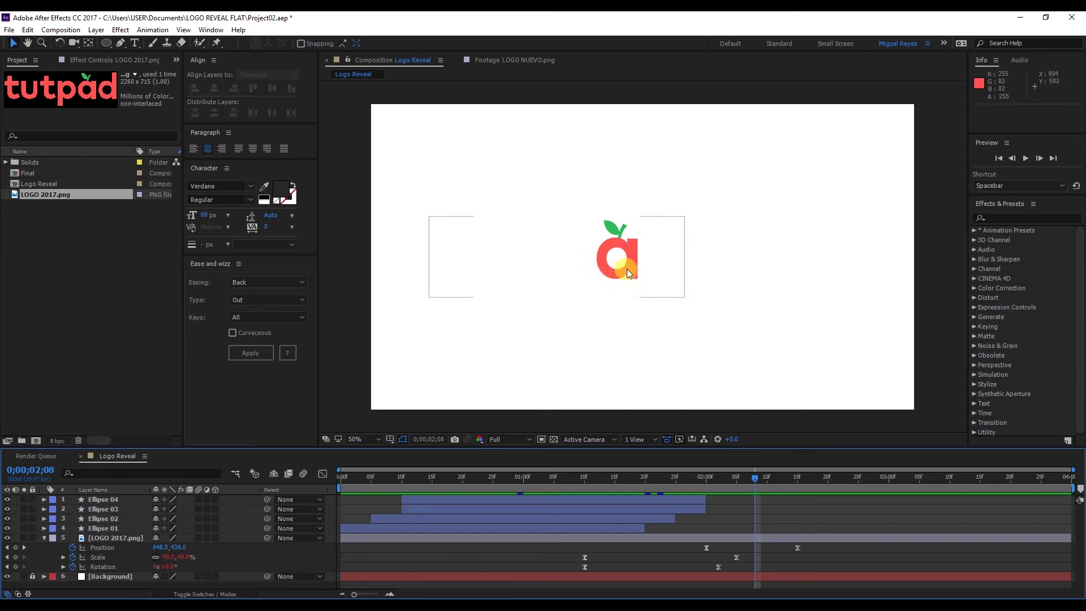
click(644, 389)
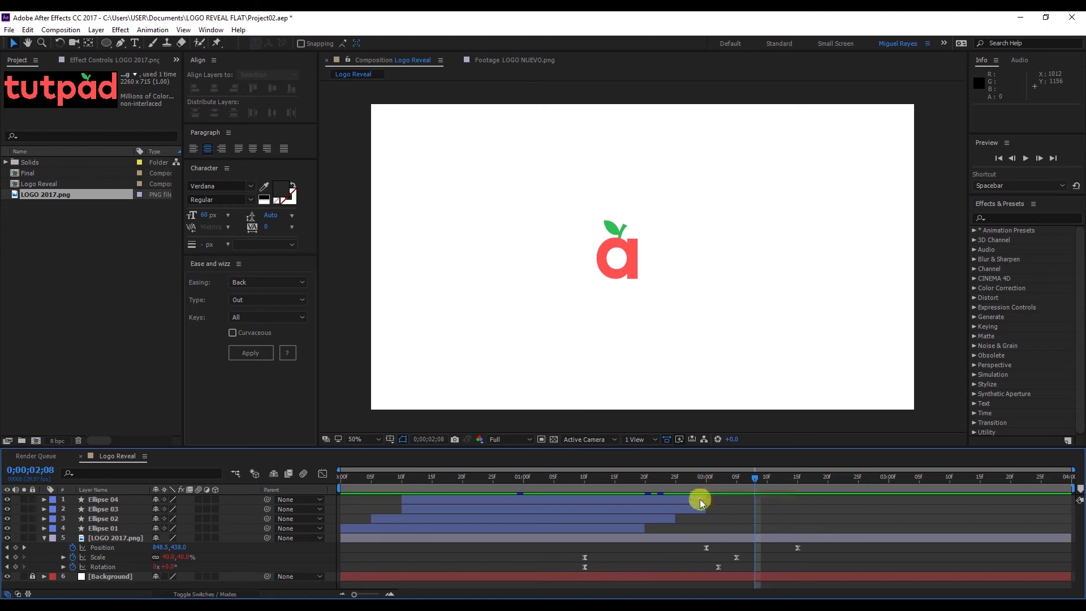
Step: Add a Rotation keyframe to the logo at 0;00;02;12 and set it to 9°
drag(724, 484, 779, 483)
click(16, 566)
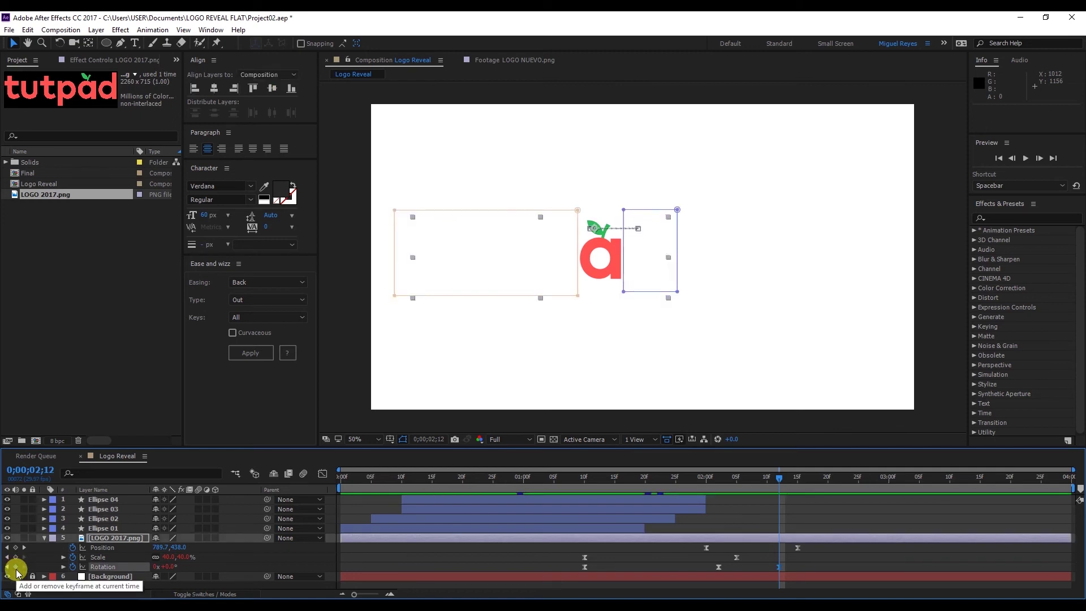
click(168, 566)
text(9)
click(842, 559)
Step: Scrub through the tilt and set the logo's Rotation to 0° at 0;00;02;27
drag(642, 484, 833, 494)
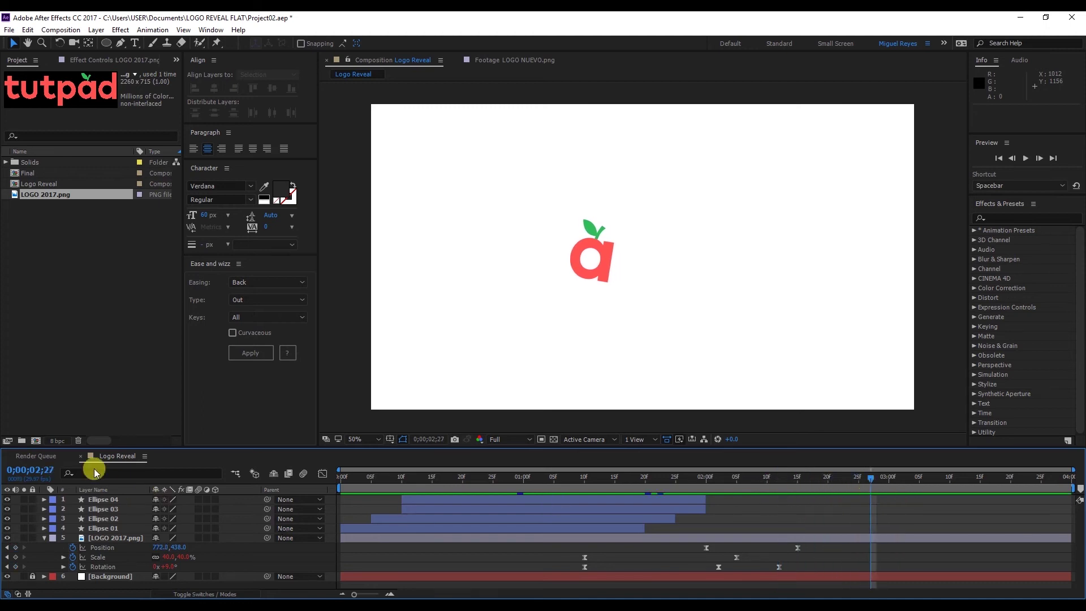
mouse_move(170, 566)
mouse_down()
mouse_move(146, 572)
mouse_move(175, 575)
mouse_move(165, 566)
mouse_up()
click(165, 565)
text(0)
key(Return)
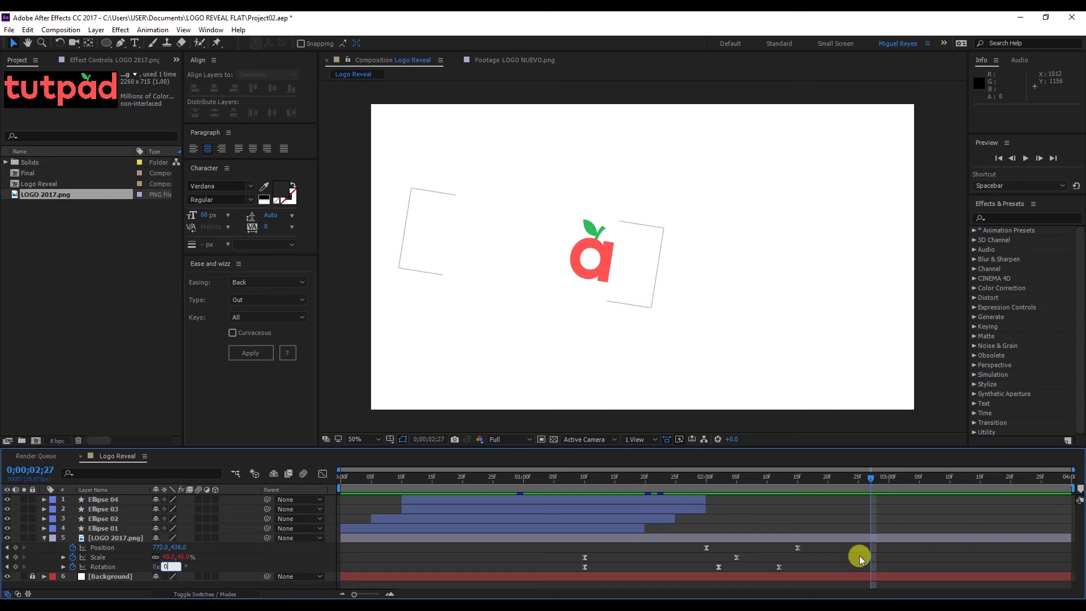
Step: Add a Position keyframe to the logo at 0;00;03;00 and set its X position to 1172
drag(863, 490, 889, 490)
click(16, 547)
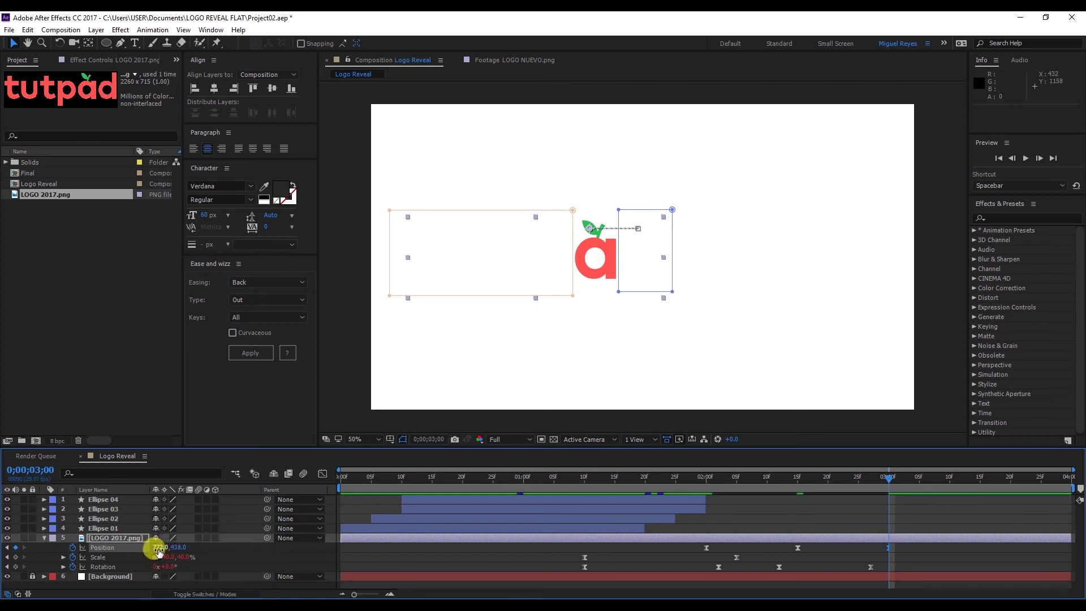
key(ctrl+c)
key(alt+Tab)
key(ctrl+v)
click(772, 409)
text(400)
key(Return)
key(alt+Tab)
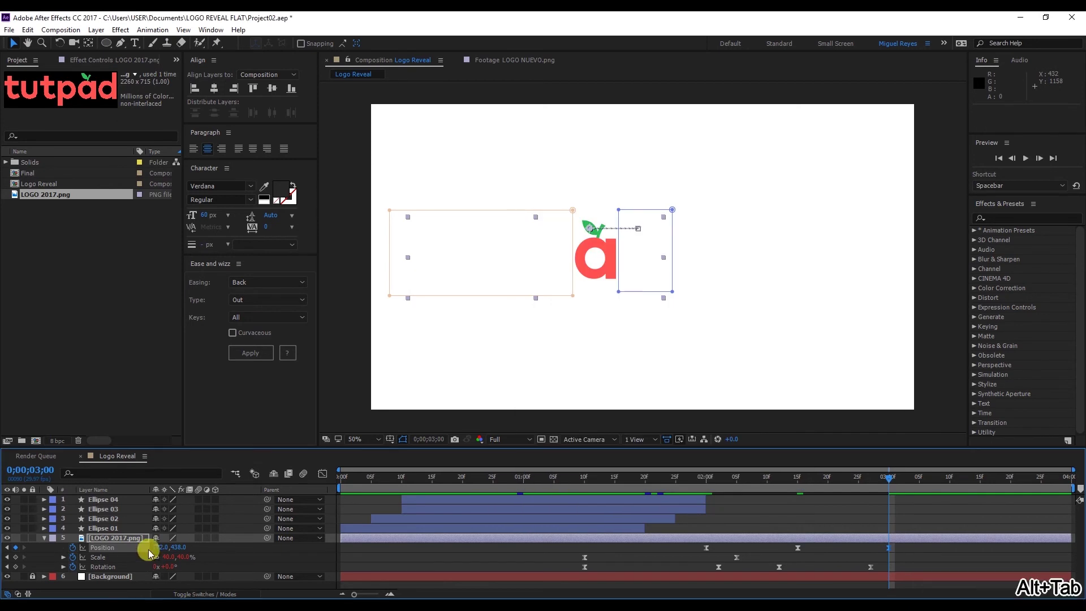
click(158, 549)
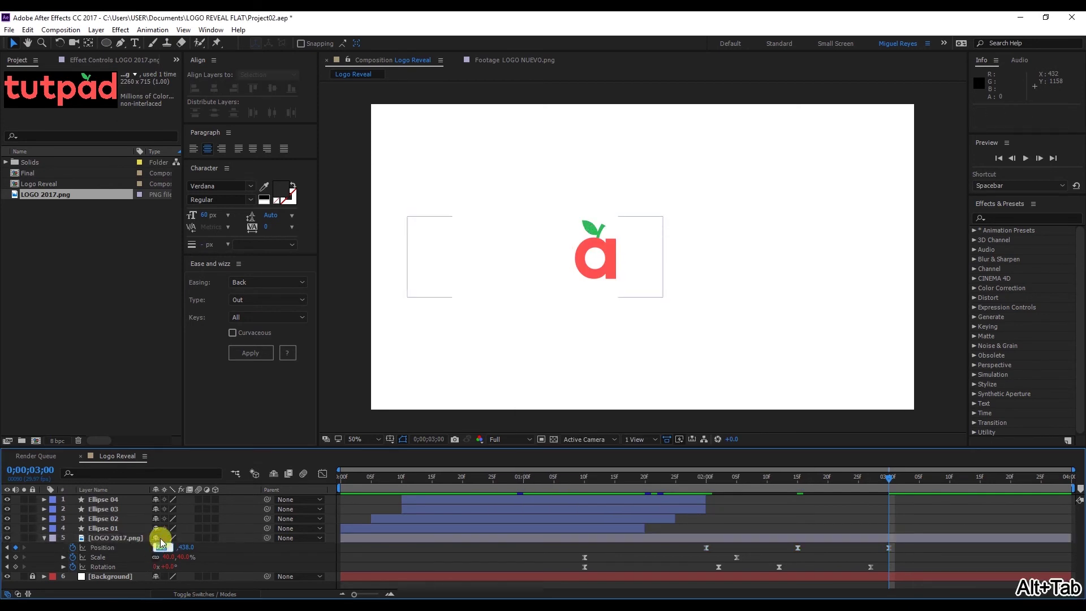
text(117)
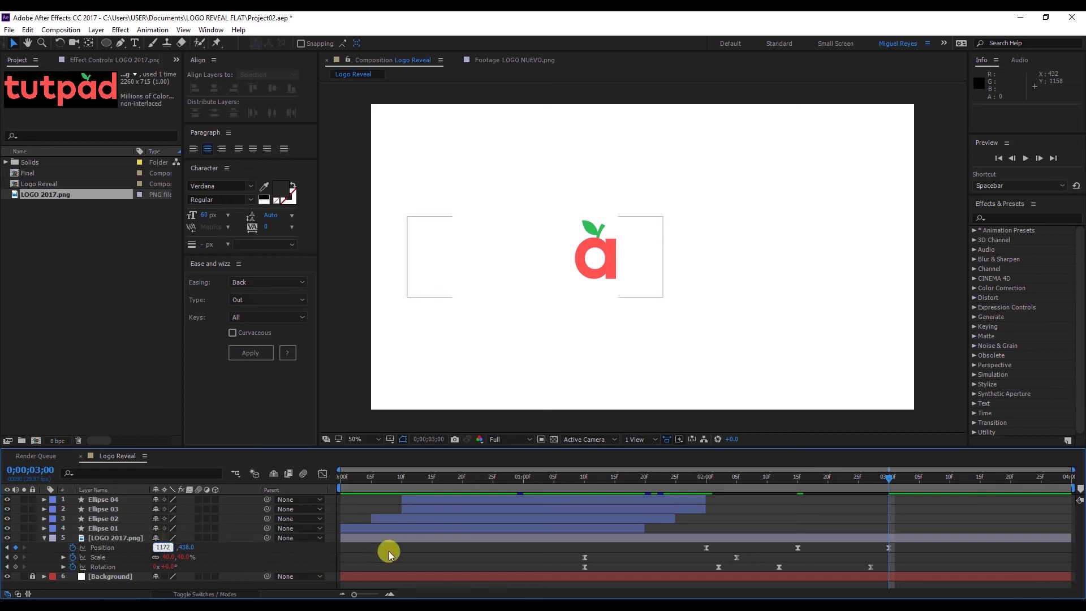
text(2)
key(Return)
Step: Scrub from 0;00;02;00 to 0;00;03;00 and play the composition to check the logo's slide back across the frame
drag(728, 476, 887, 494)
click(872, 540)
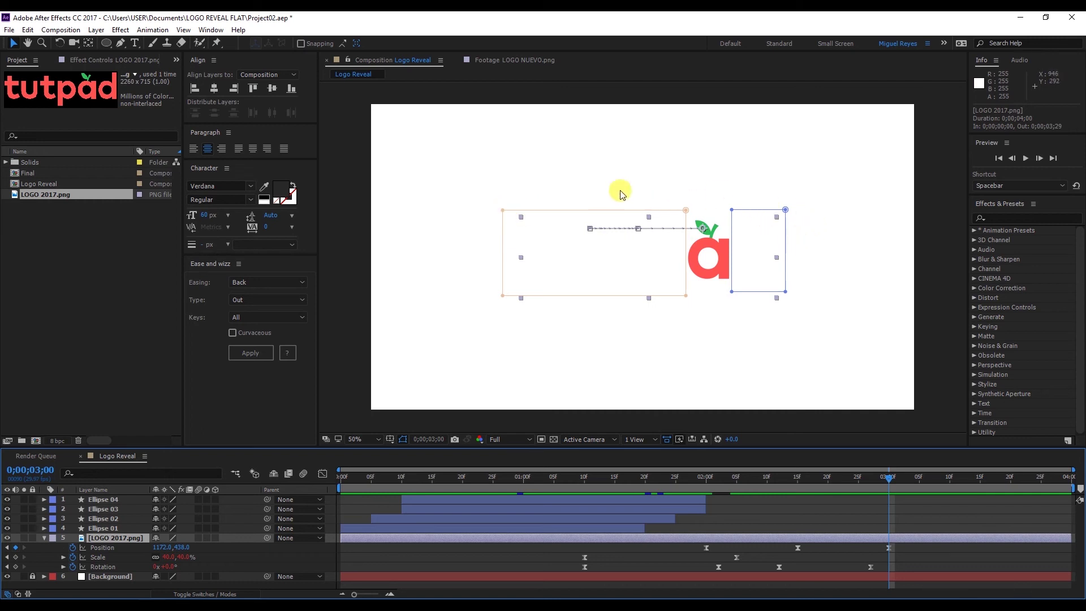
drag(719, 478, 890, 493)
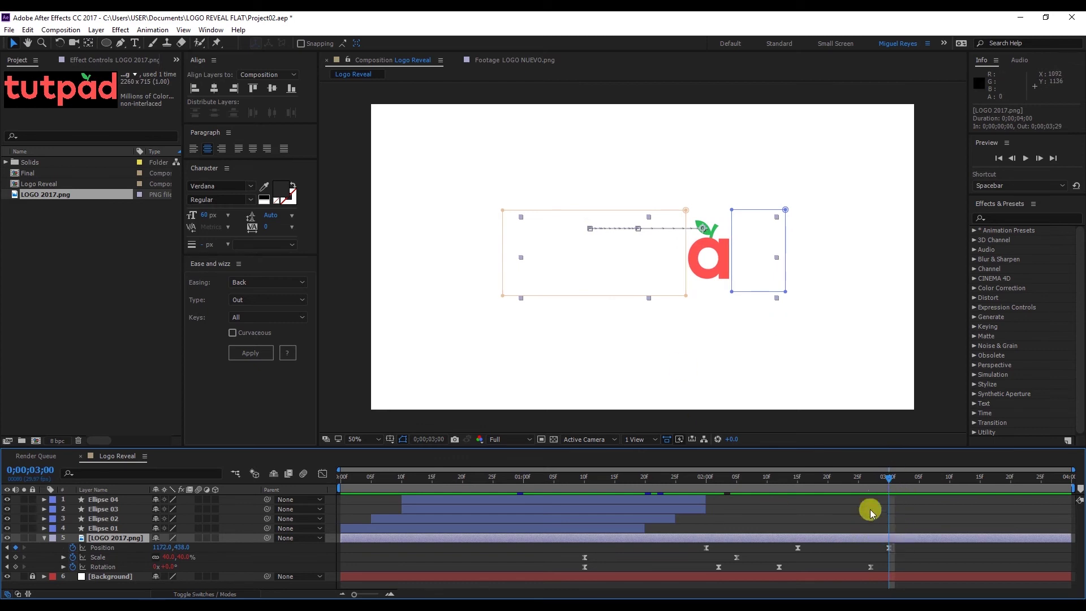
key(space)
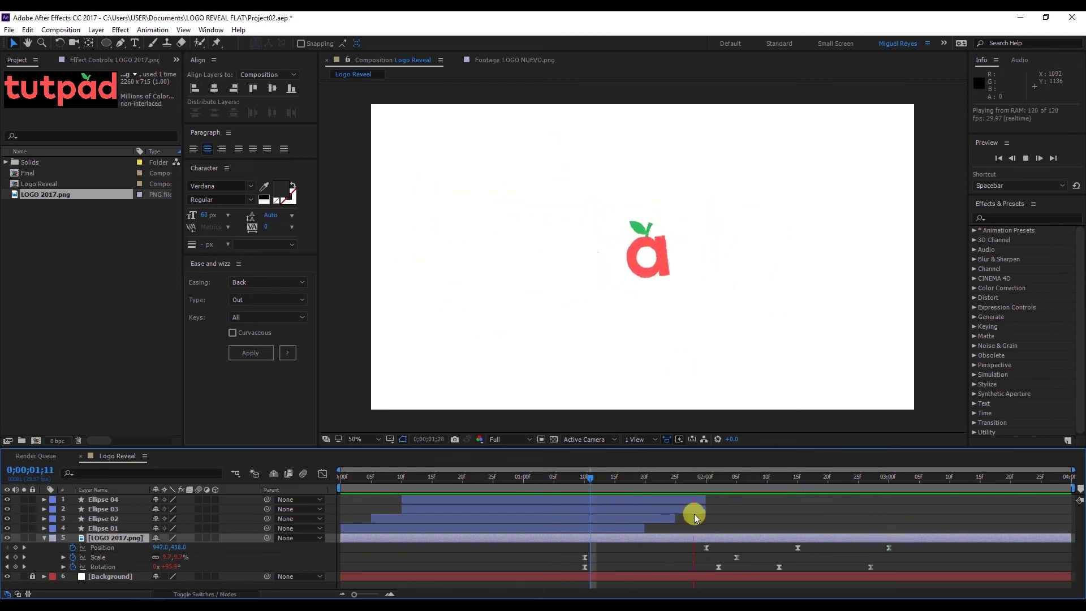
click(632, 476)
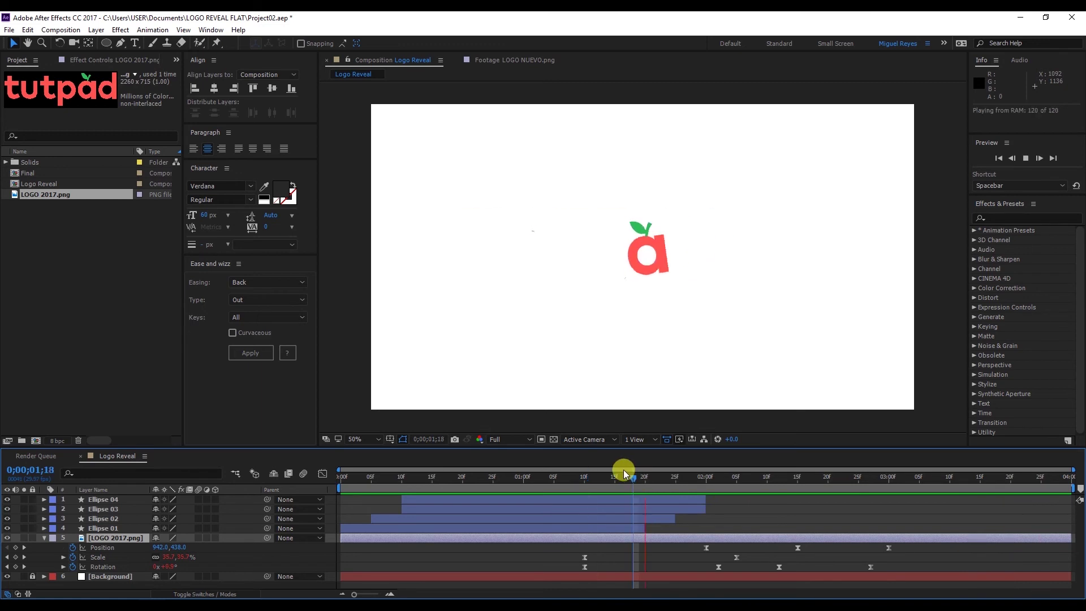
Step: Display the logo's Position speed graph and stretch the keyframe handles so both slides have sharp mid-move speed peaks
drag(691, 485, 708, 485)
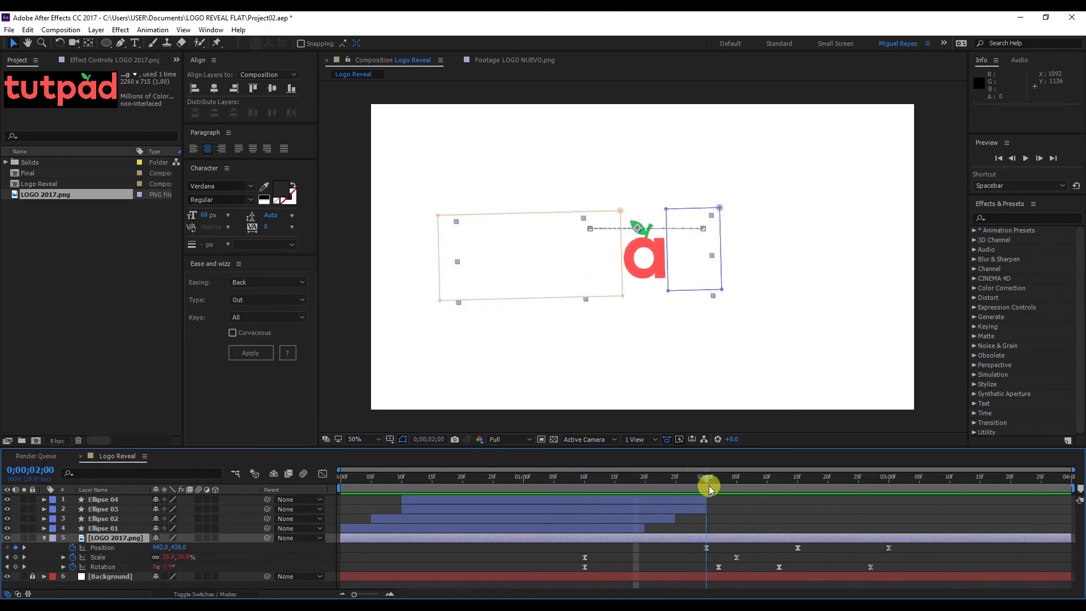
click(705, 548)
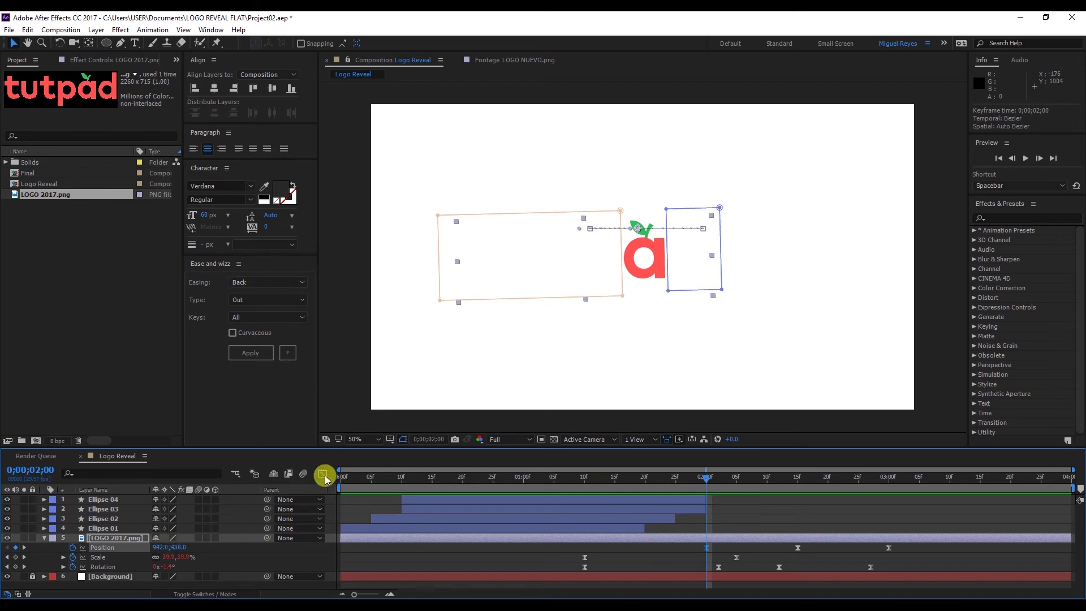
click(323, 474)
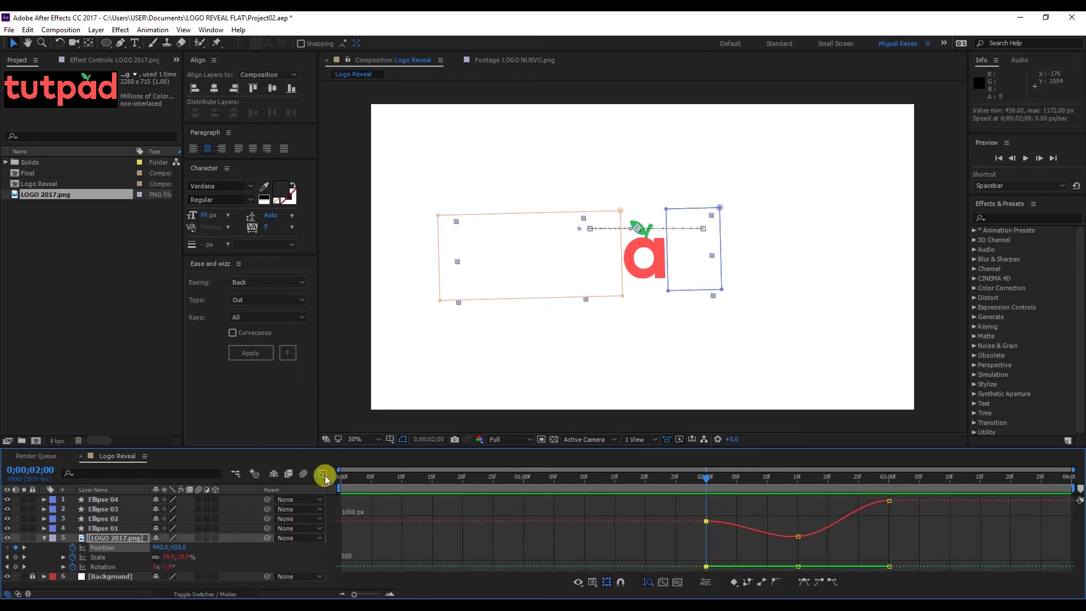
click(591, 582)
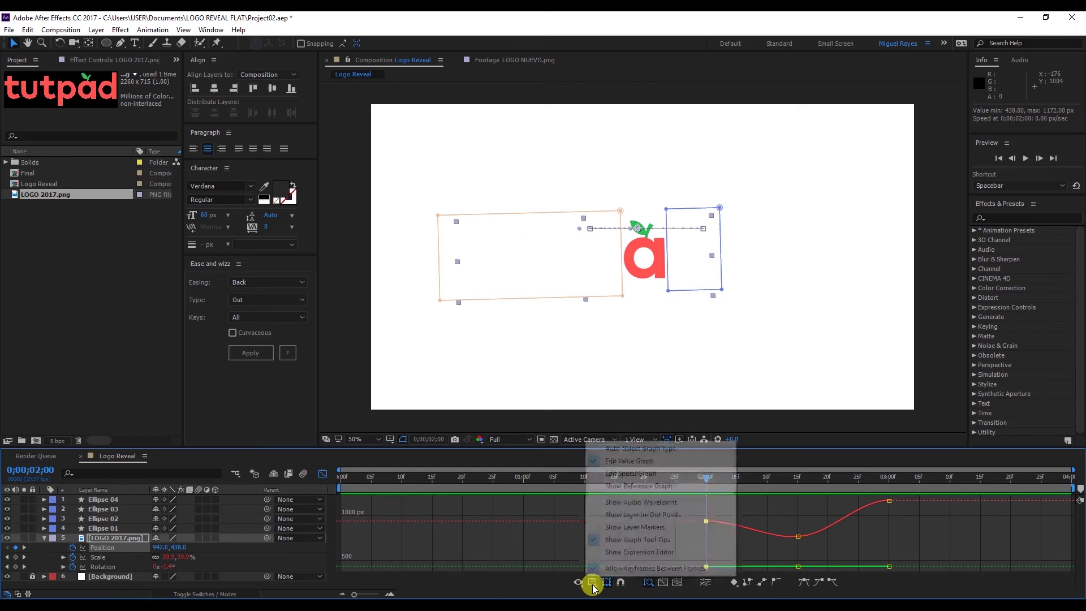
click(627, 473)
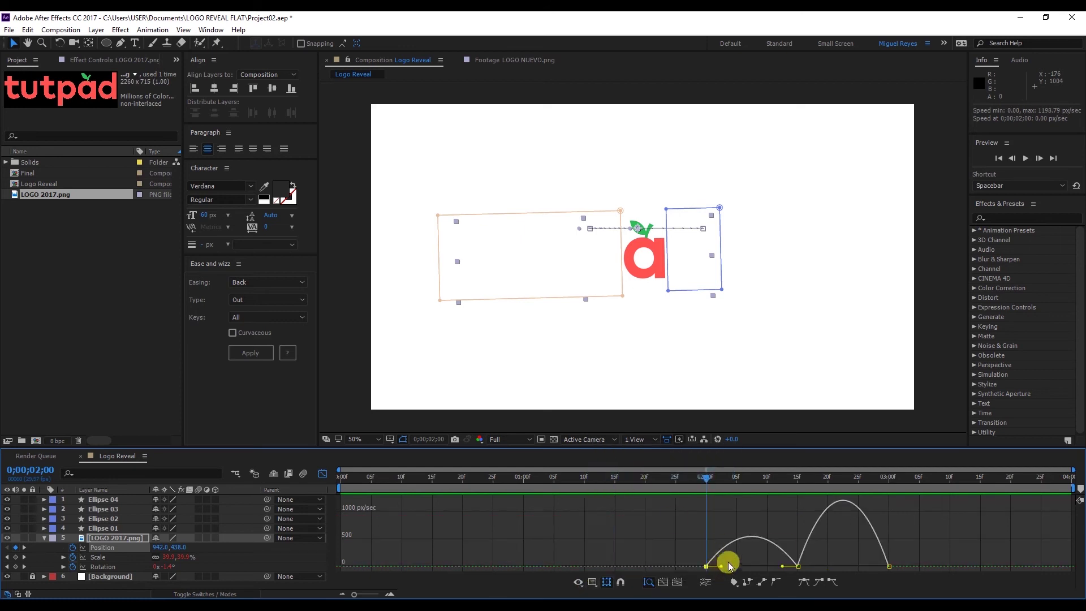
drag(720, 568, 853, 567)
Step: Play back the logo's reshaped slides, close the Graph Editor and replay the animation around 0;00;02;00
click(658, 482)
key(space)
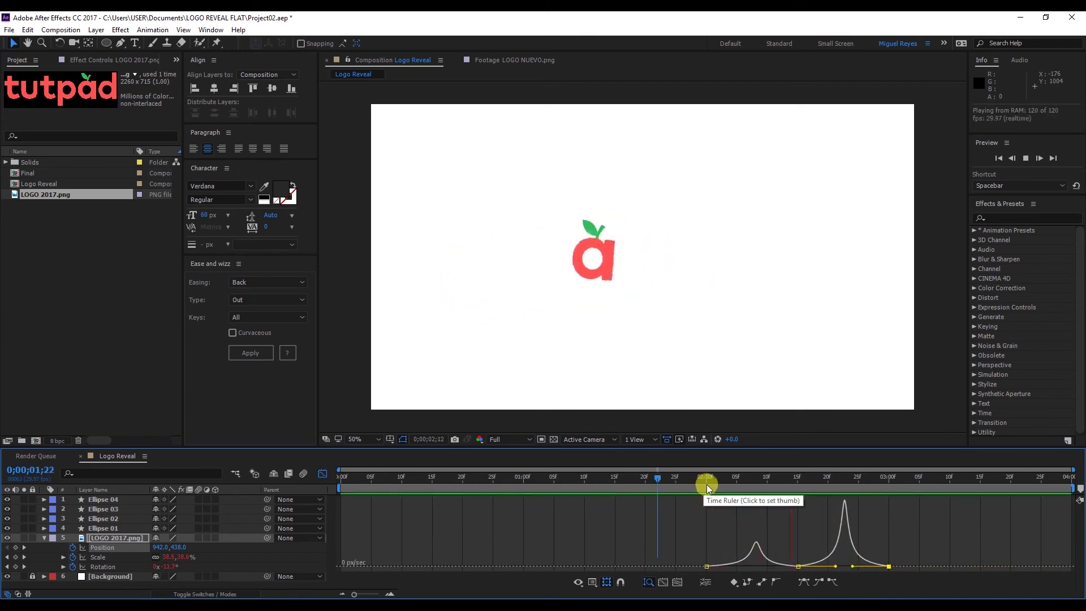
key(space)
click(322, 474)
drag(907, 555, 585, 479)
click(712, 480)
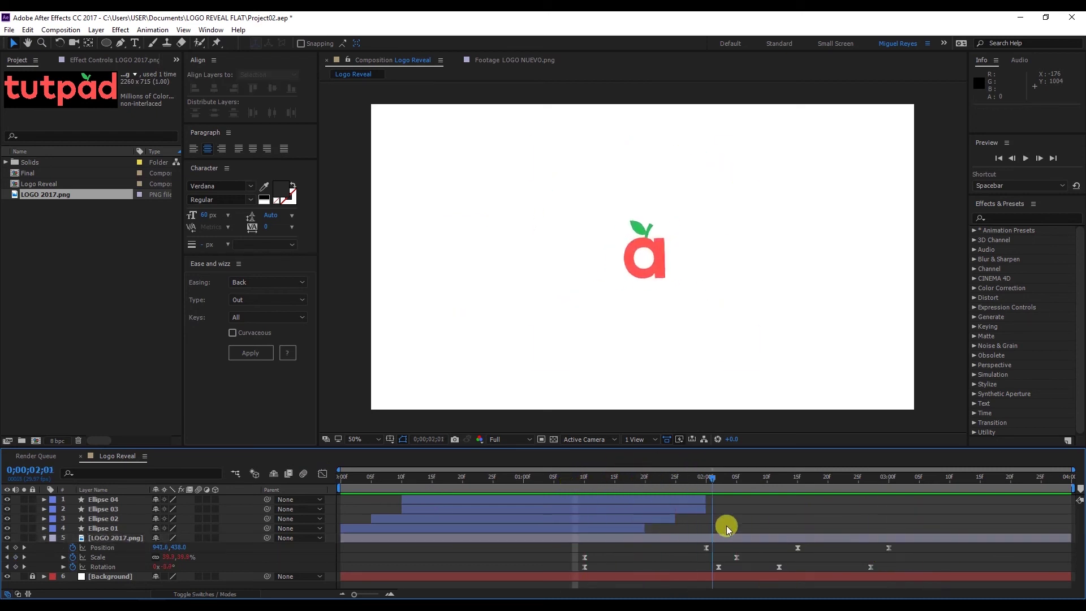
key(space)
Step: Collapse the logo layer's properties and apply the CC Twister transition effect to LOGO 2017.png
click(44, 538)
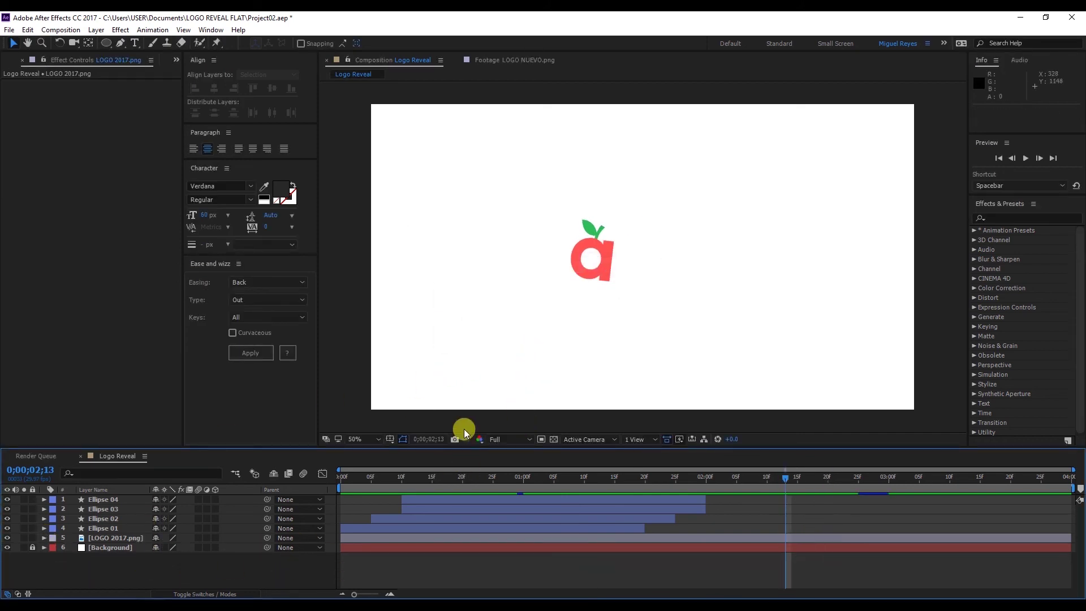
click(1009, 216)
text(Twistetr)
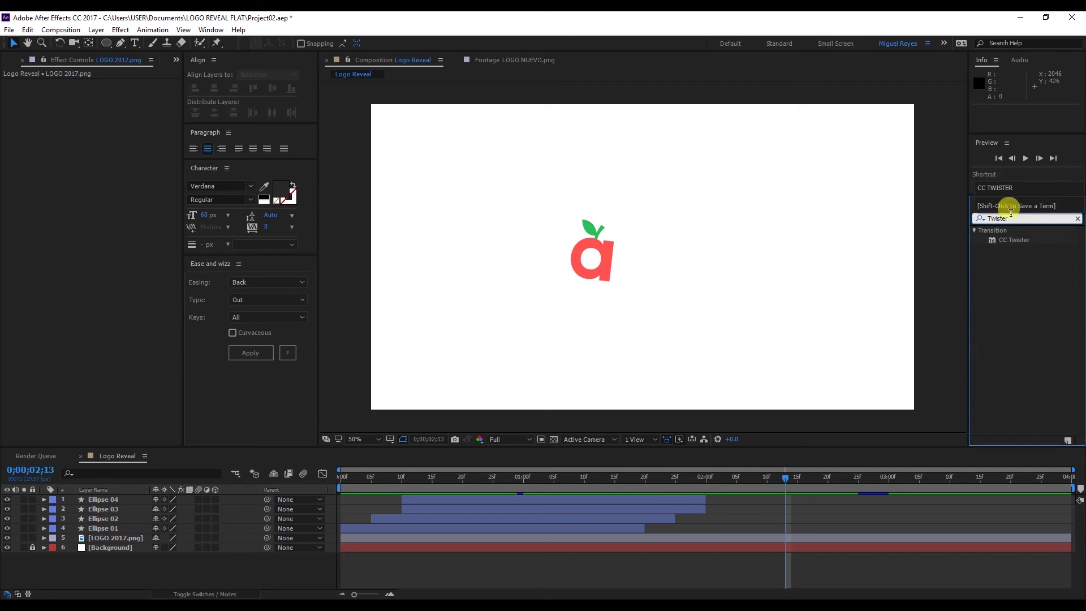
drag(1025, 241, 109, 541)
click(120, 29)
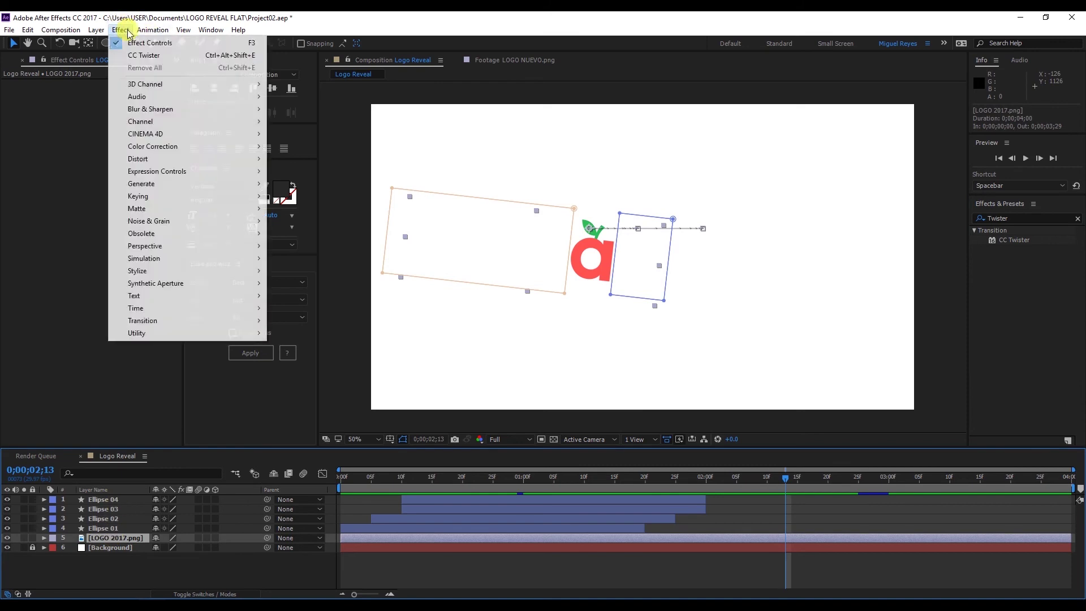
mouse_move(185, 322)
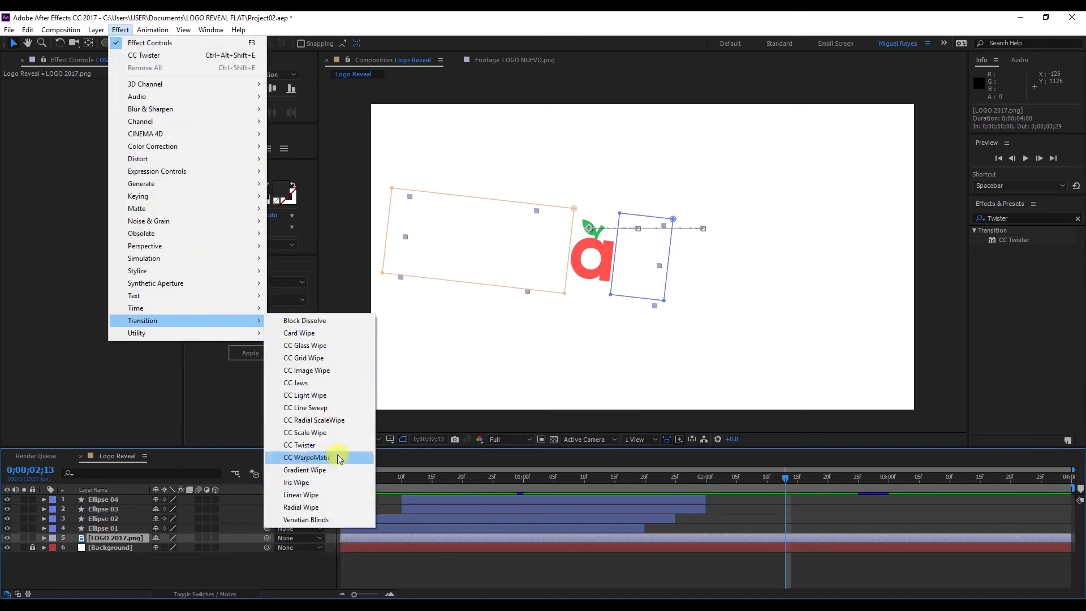
click(317, 447)
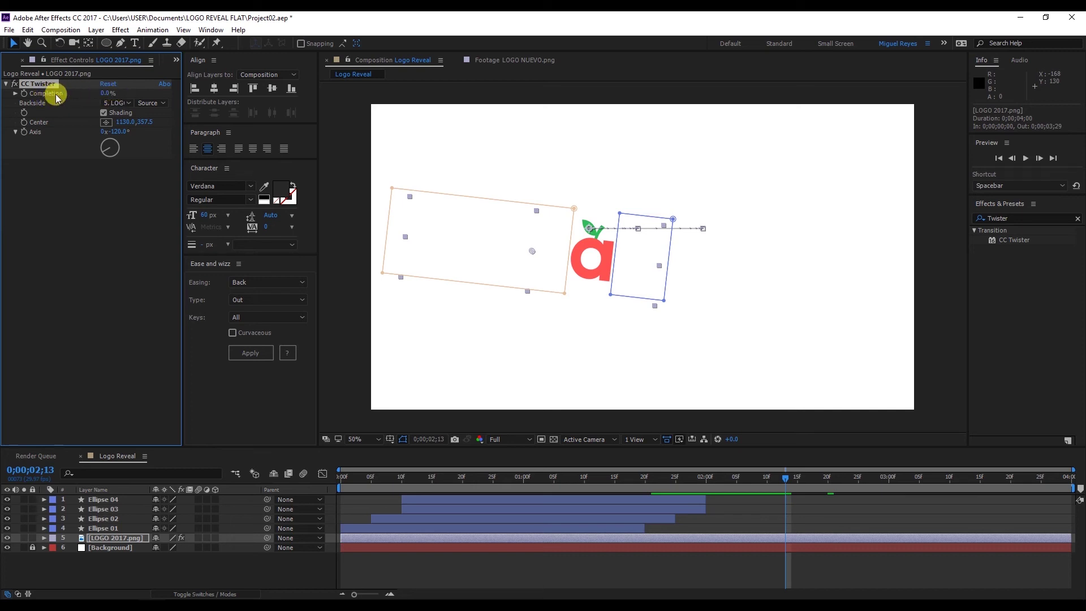
Step: Try raising CC Twister's Completion to 94% on the logo, and undo the change
drag(110, 93, 170, 99)
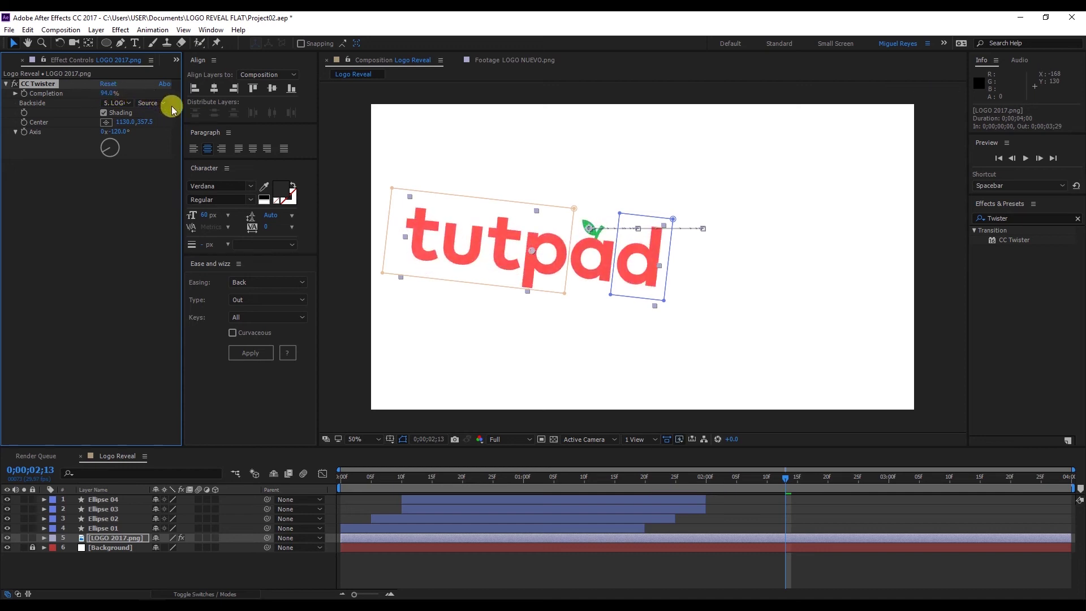
key(ctrl+z)
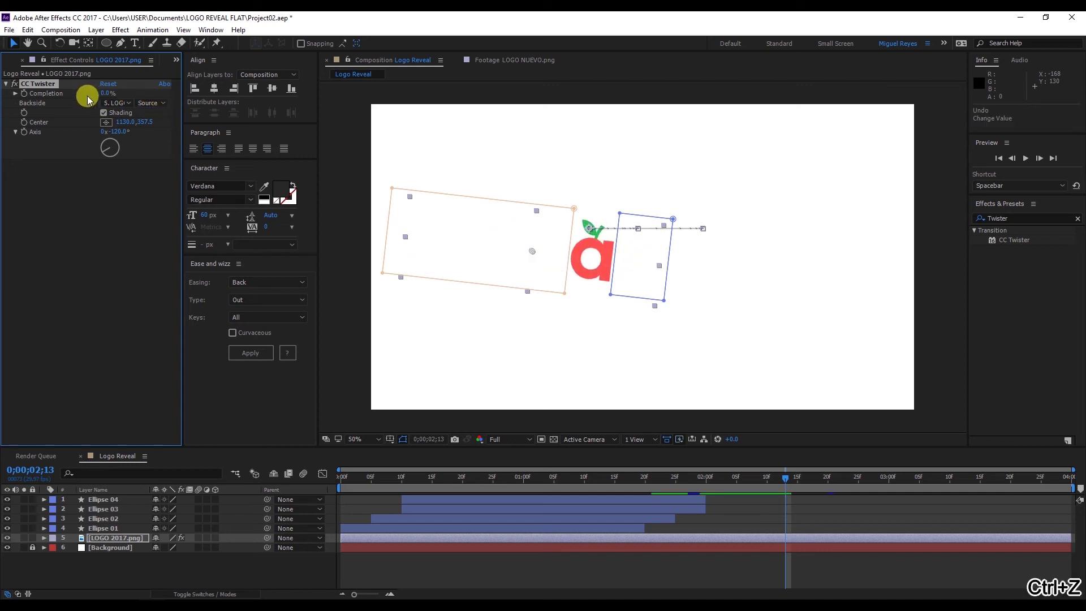
Step: Choose 5. LOGO 2017.png with Source as CC Twister's Backside and test the effect at 81% Completion
click(149, 104)
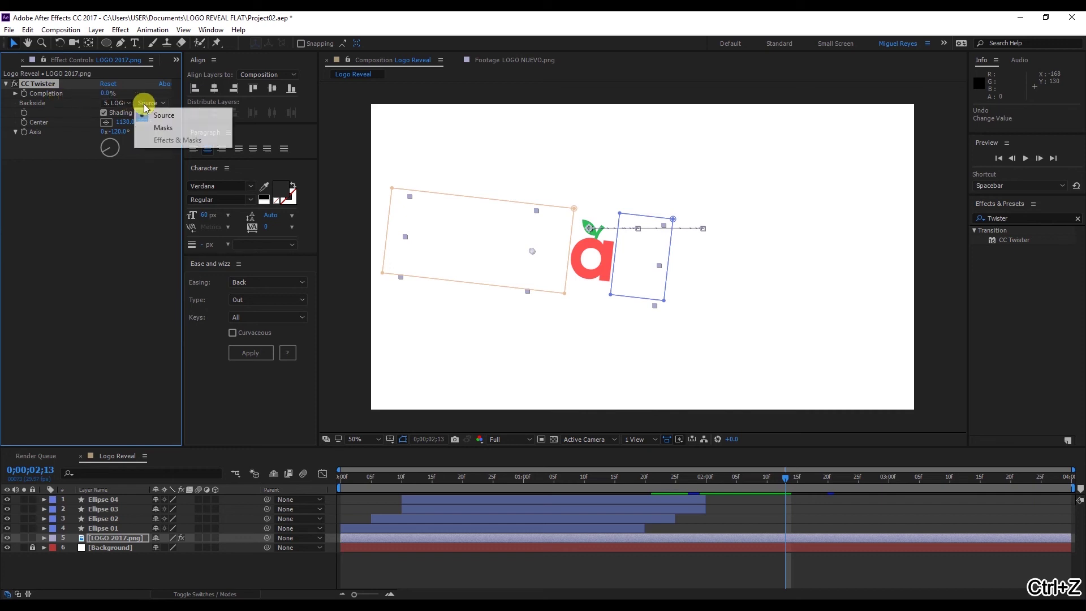
click(151, 115)
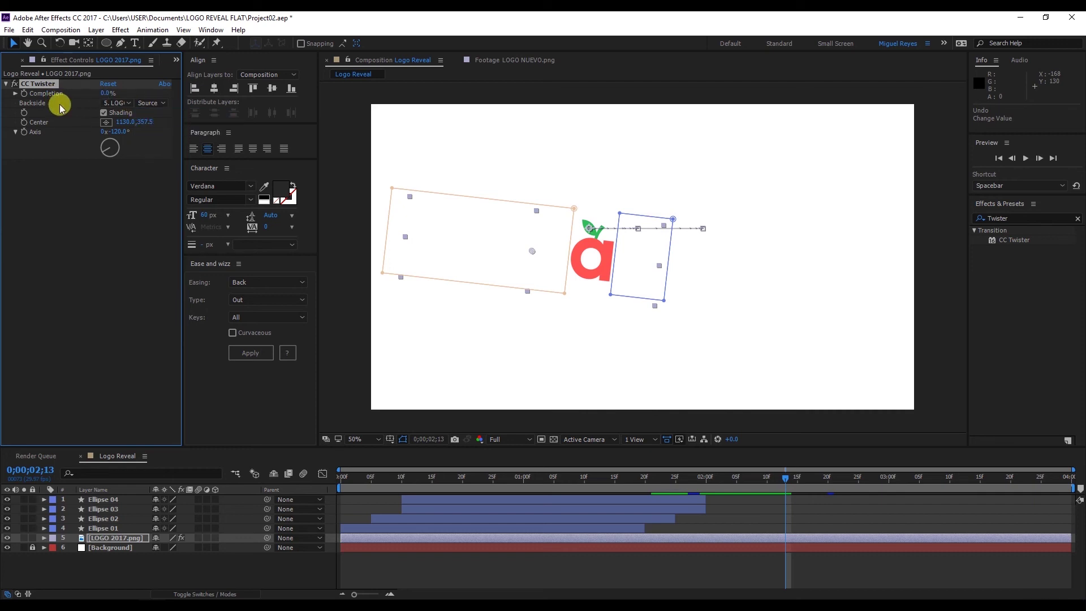
click(117, 105)
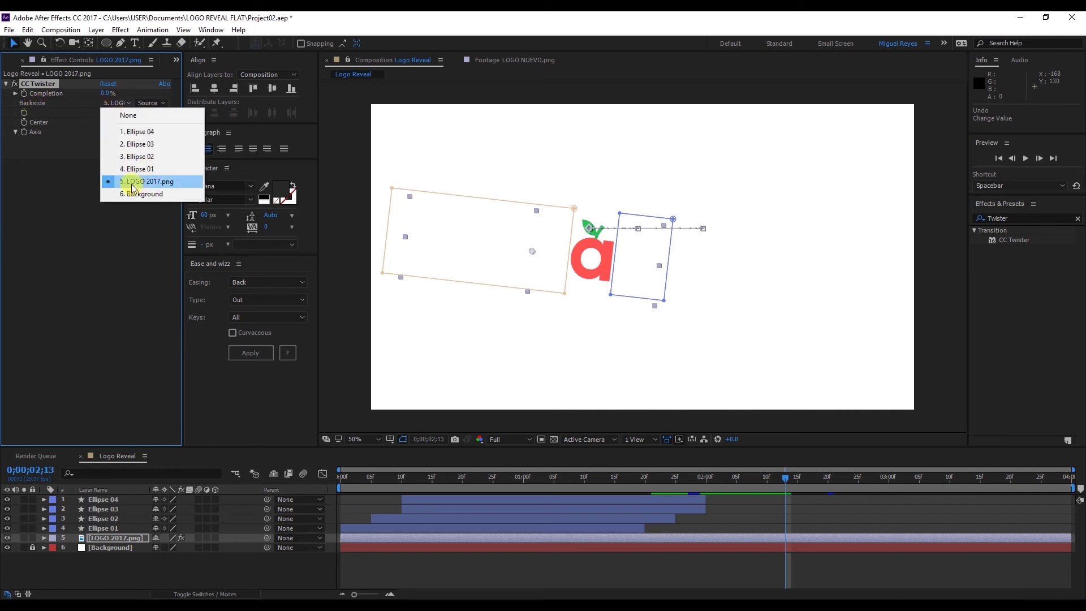
click(165, 182)
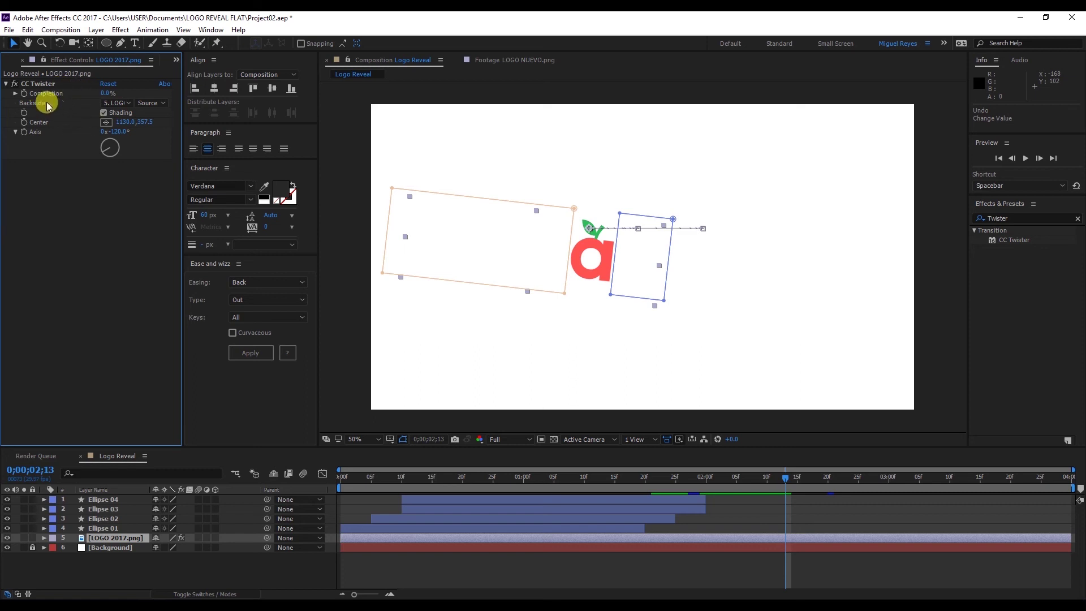
click(107, 106)
click(114, 175)
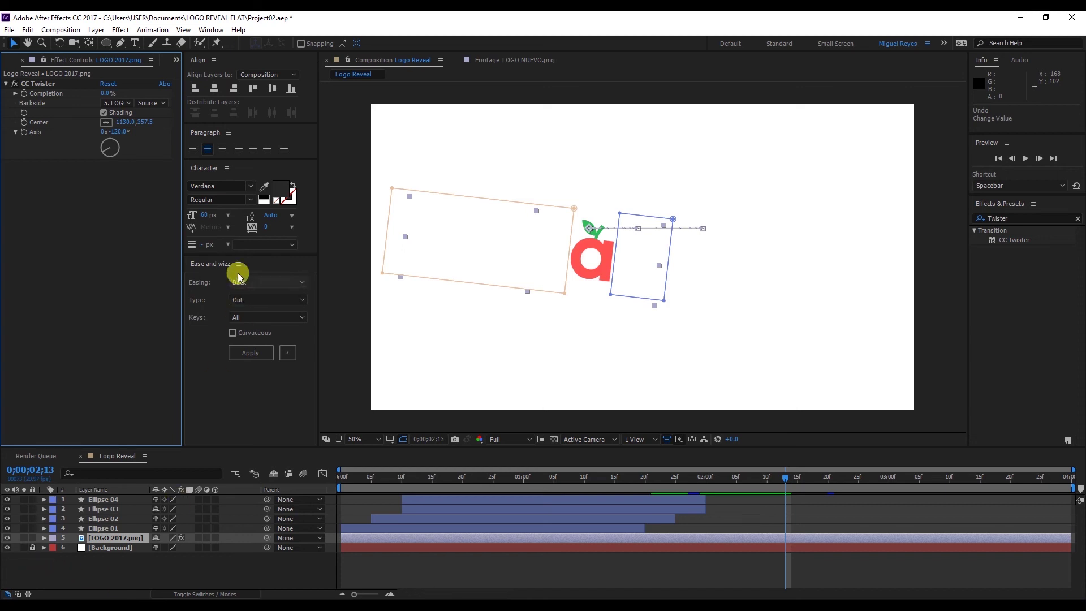
click(119, 103)
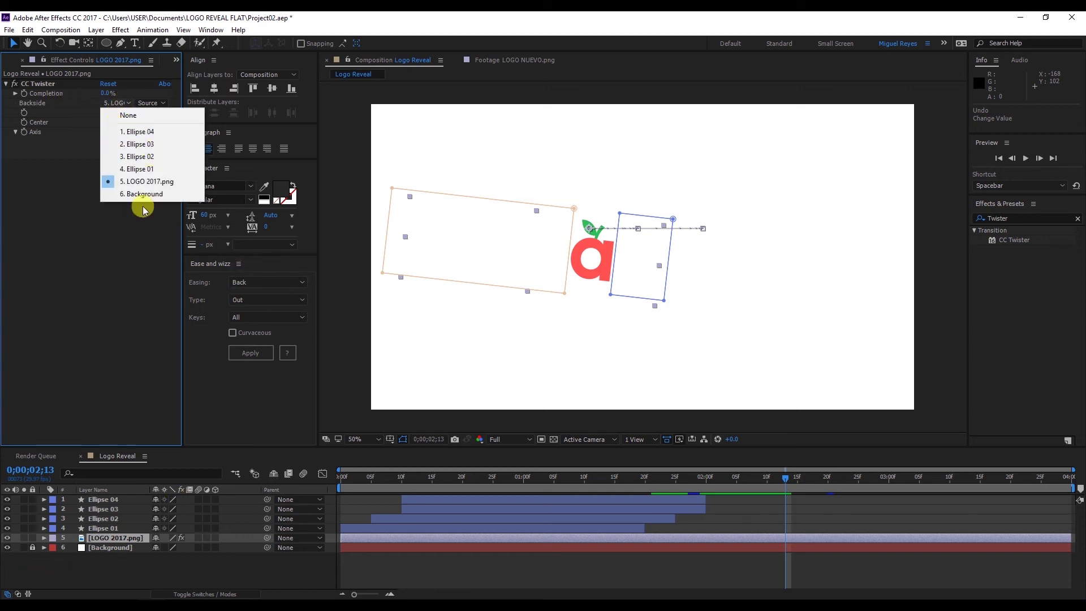
click(113, 181)
drag(112, 96, 144, 107)
click(115, 103)
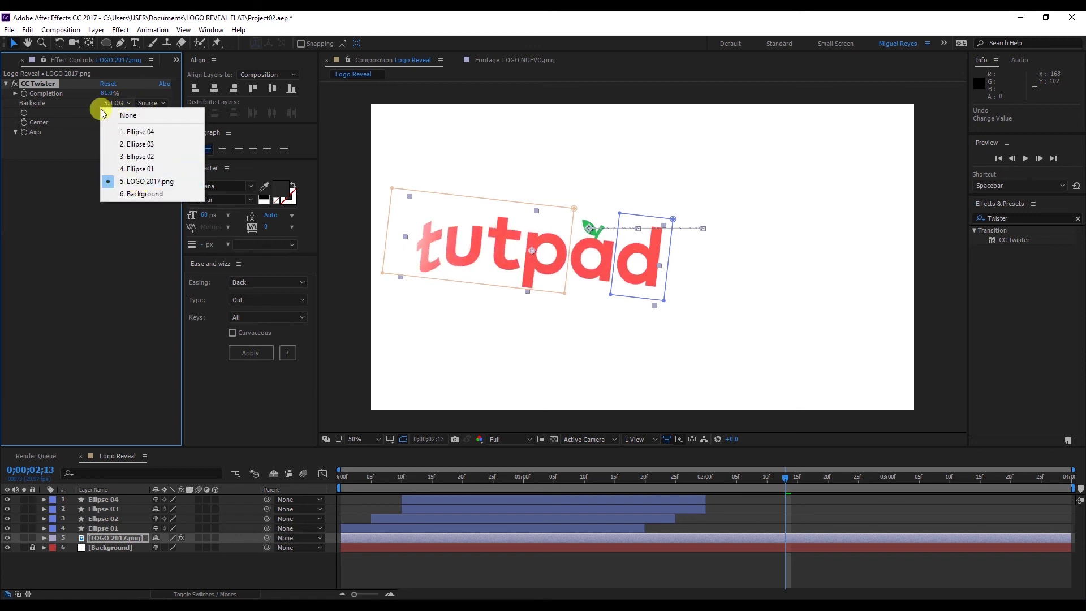
click(97, 138)
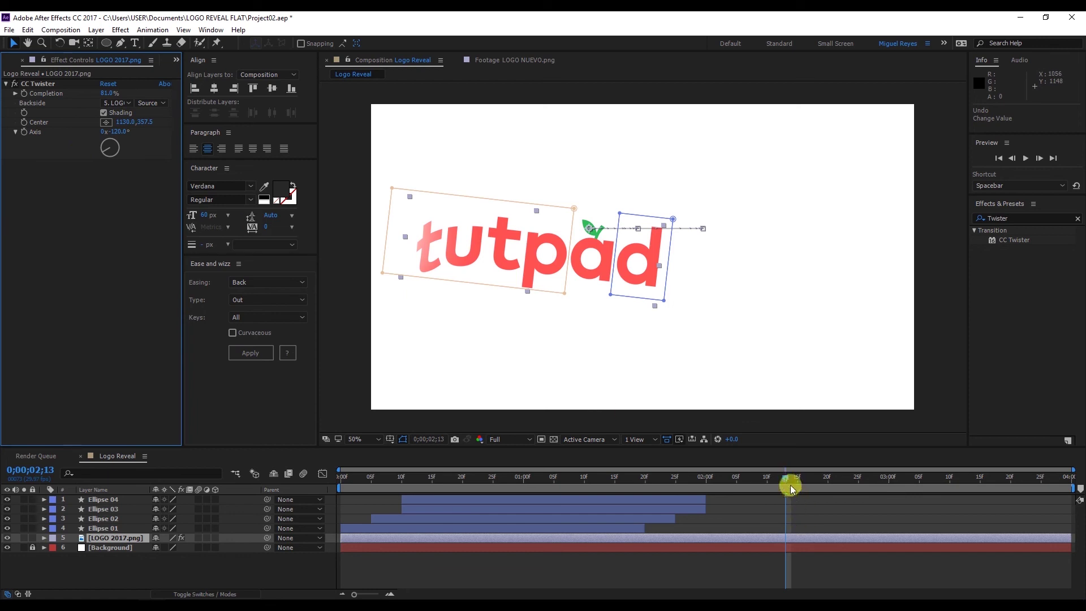
Step: Keyframe CC Twister's Completion at 0% at 0;00;02;10 and reveal the logo's keyframed properties
drag(791, 479, 765, 488)
drag(103, 94, 25, 110)
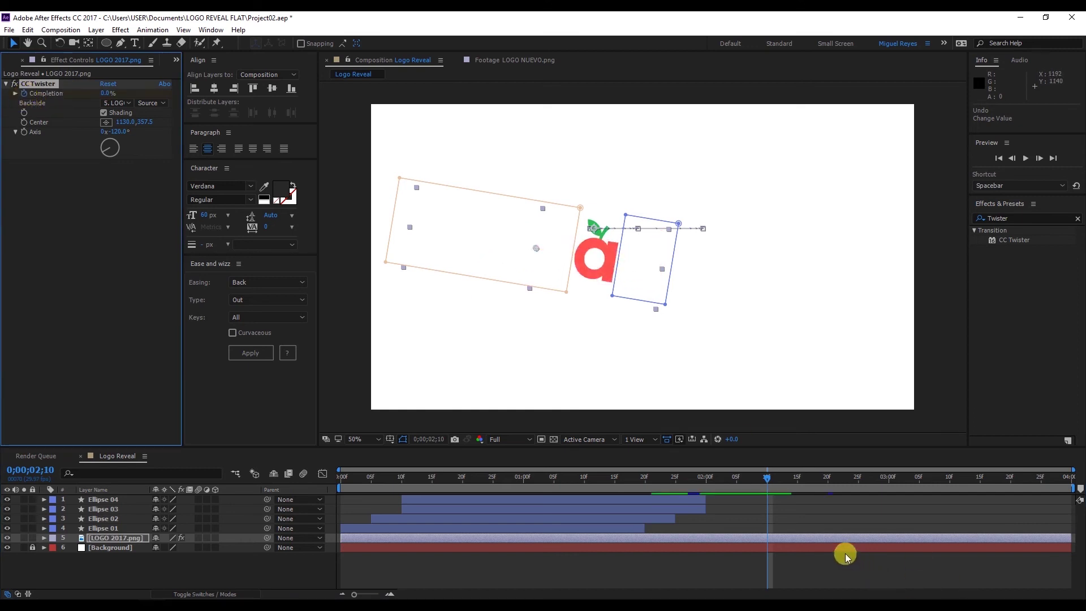
key(u)
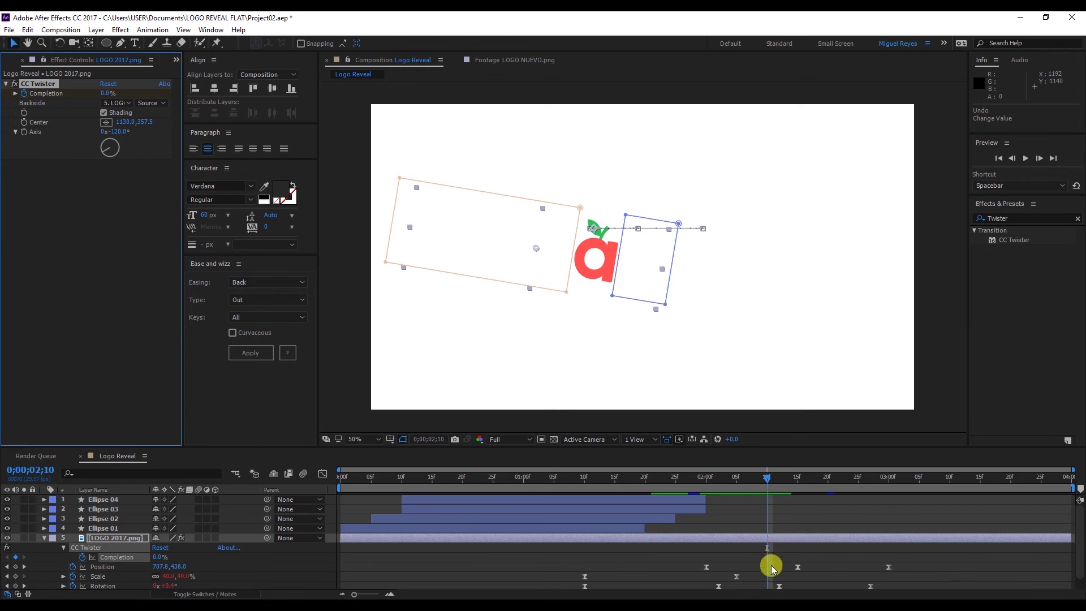
Step: Set CC Twister's Completion to 100% at 0;00;03;15
scroll(772, 563, down, 1)
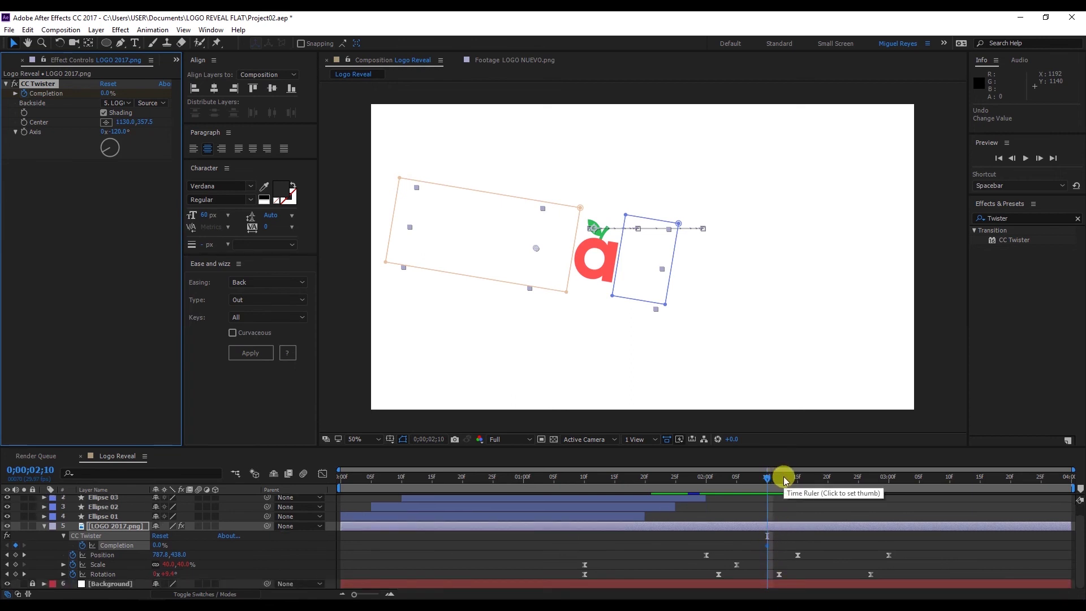
drag(795, 478, 981, 492)
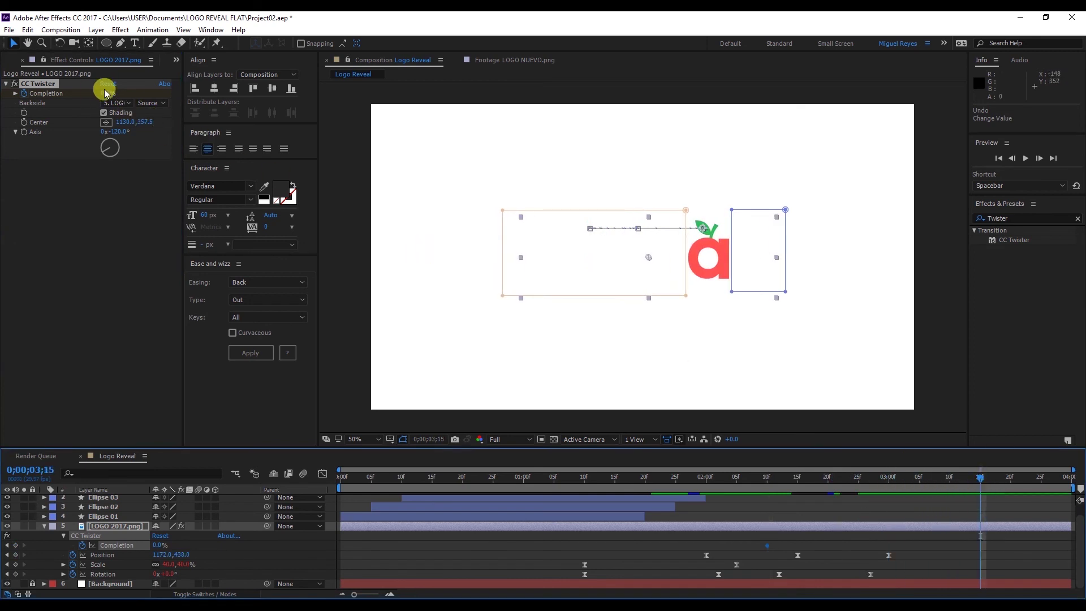
drag(107, 92, 187, 93)
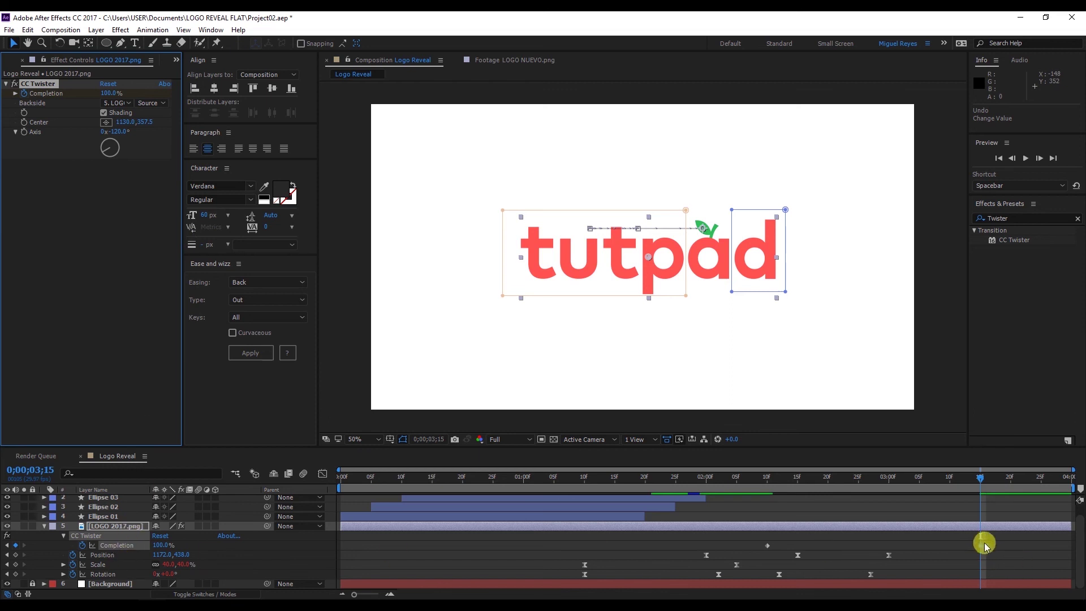
Step: Apply Easy Ease to both CC Twister Completion keyframes on the logo and preview the animation
drag(1002, 544, 759, 549)
right_click(768, 545)
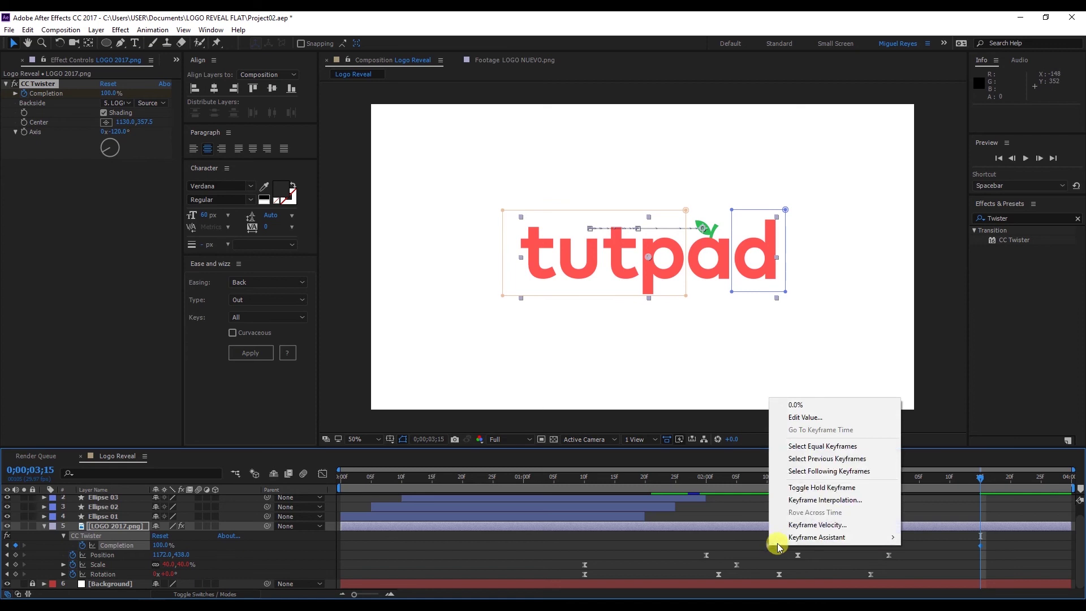
mouse_move(795, 538)
click(950, 464)
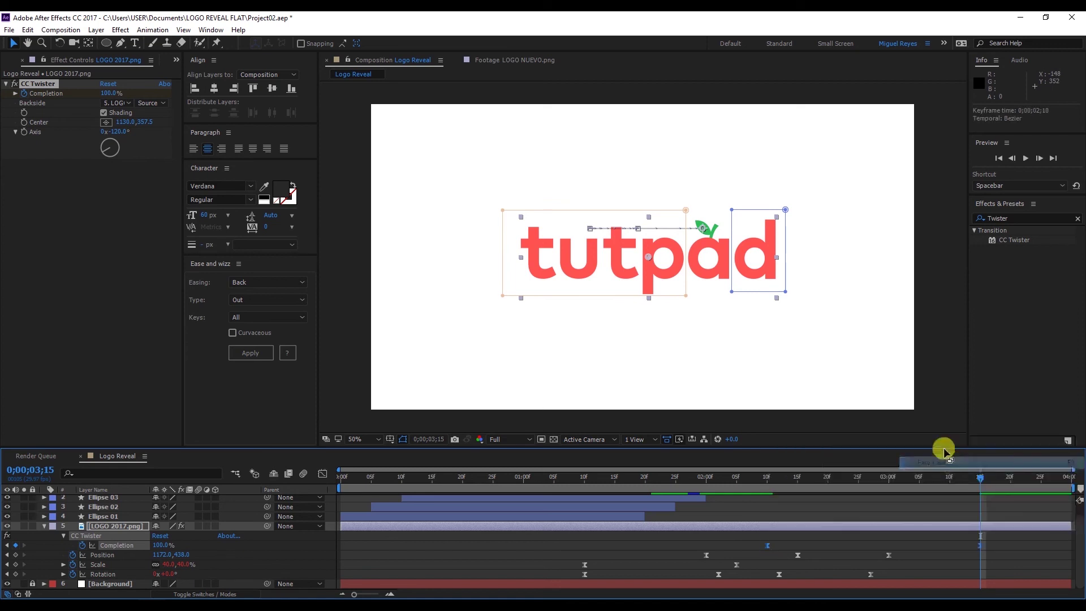
click(934, 399)
key(space)
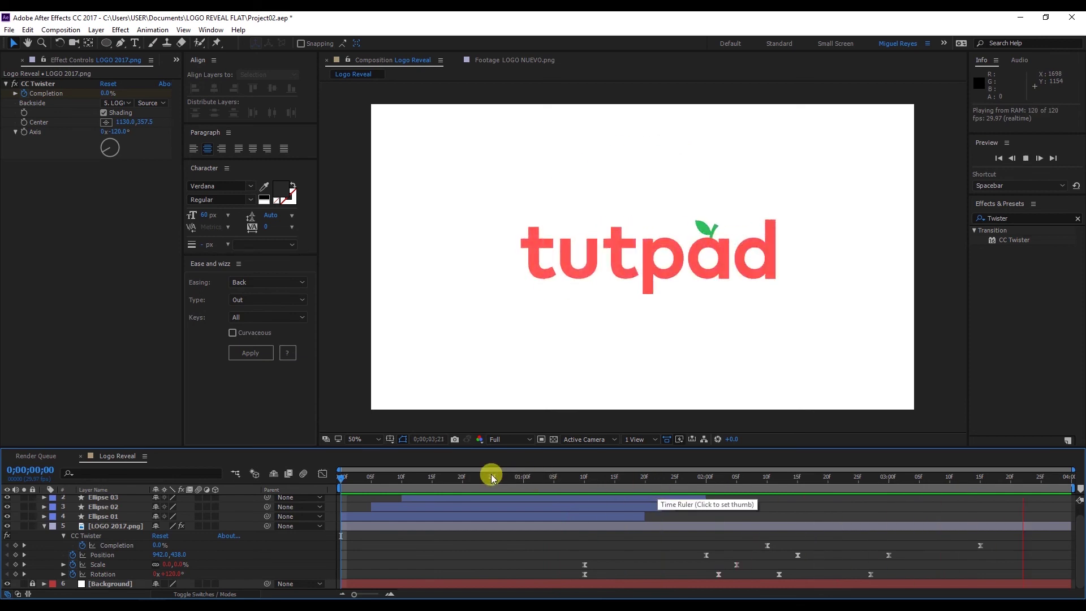
click(348, 481)
key(space)
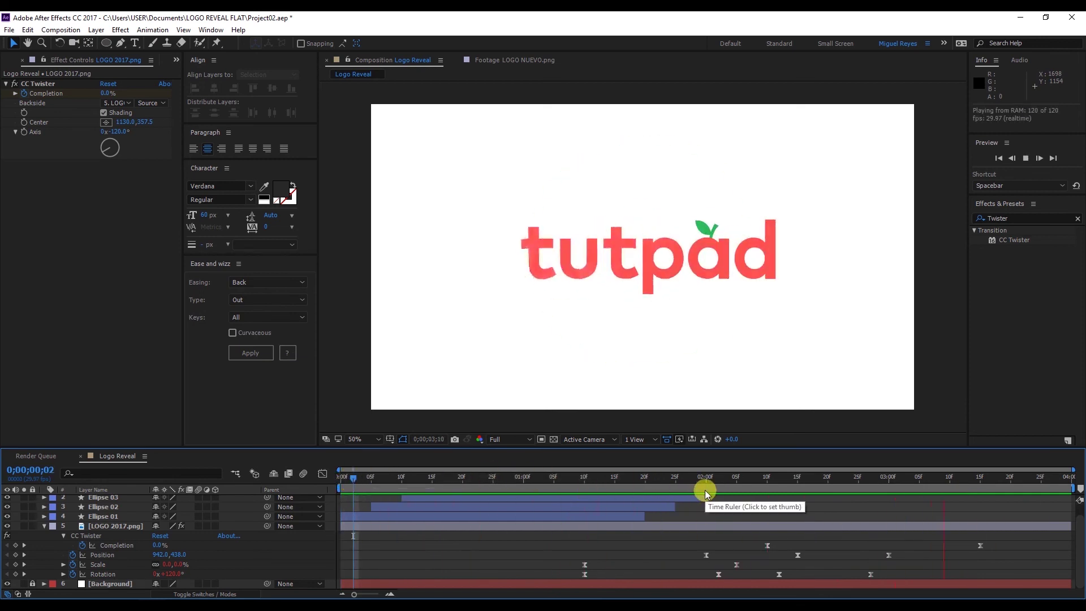
Step: Shorten the incoming ease handle of the logo's last Position keyframe in the speed graph
drag(711, 482, 756, 482)
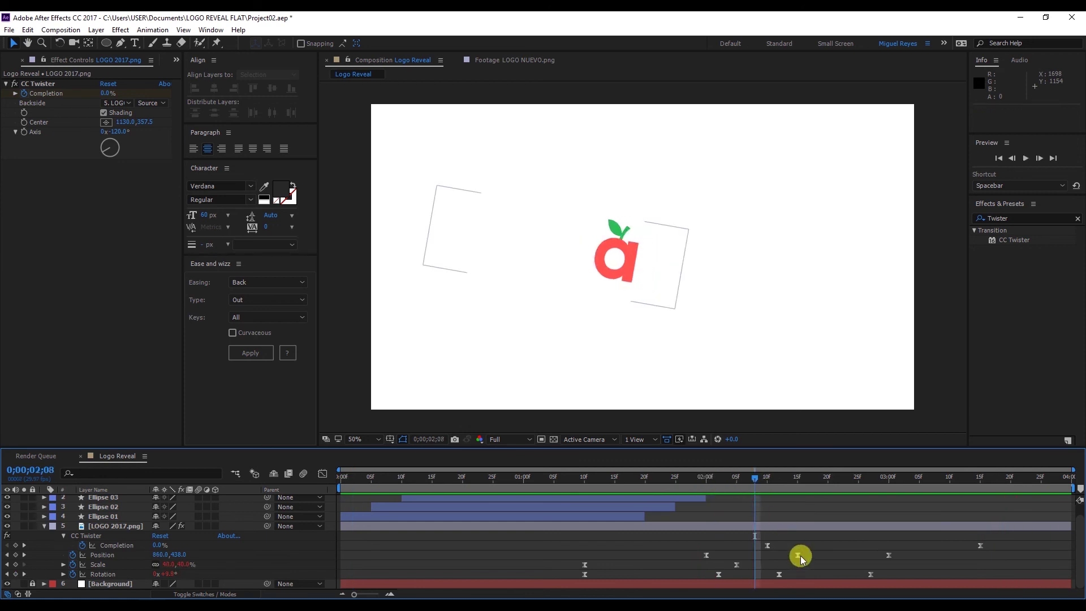
click(798, 555)
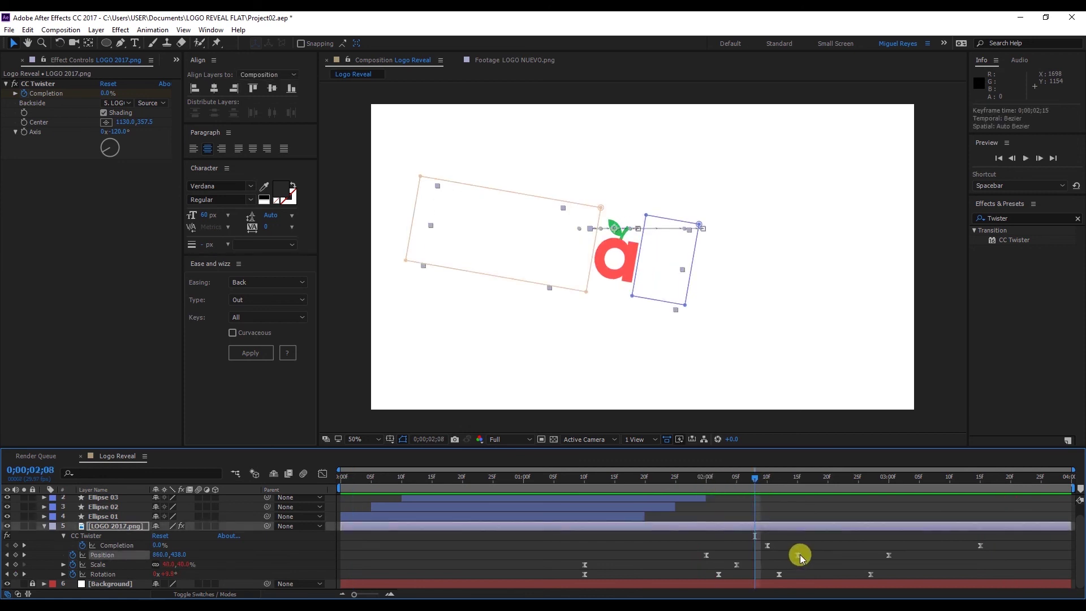
click(322, 474)
drag(836, 566, 860, 570)
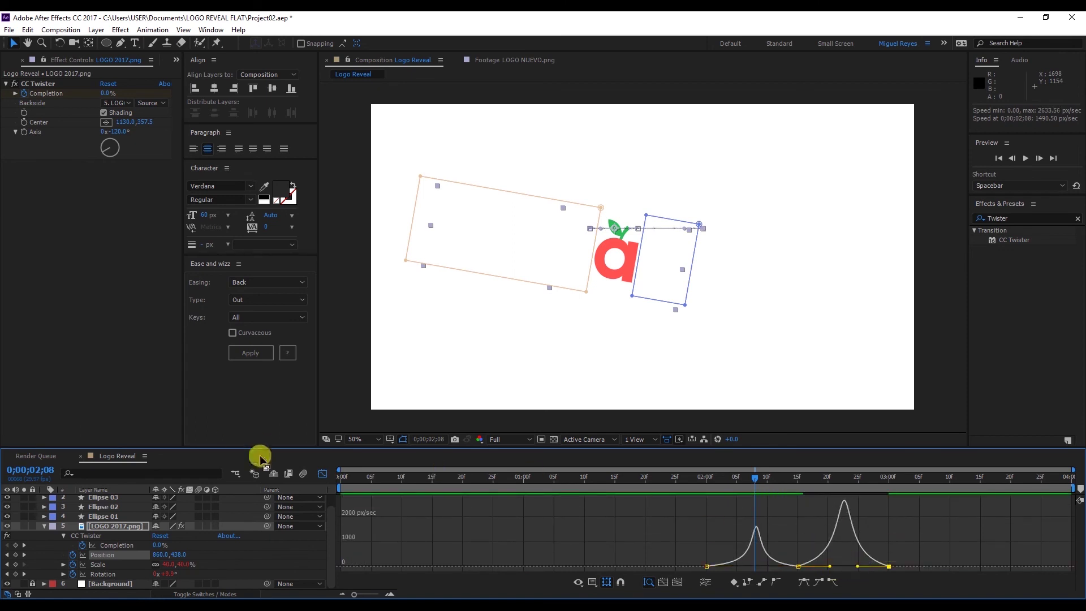
click(322, 473)
Step: Play back and scrub the animation around the logo's slide and the start of its twist
click(700, 476)
key(space)
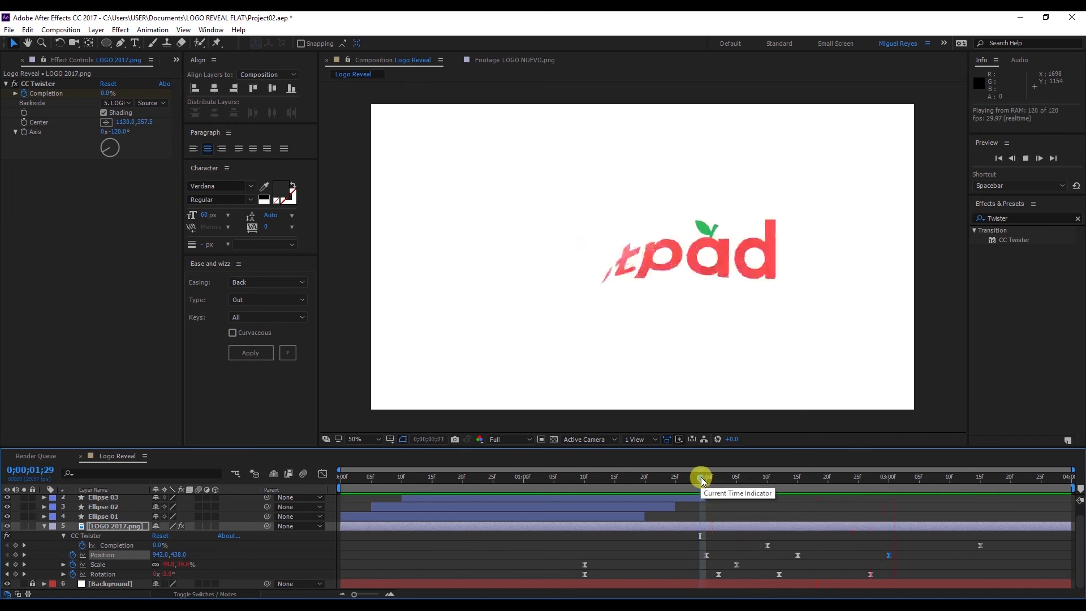
click(635, 477)
drag(636, 478, 727, 487)
drag(713, 485, 777, 525)
scroll(777, 525, up, 1)
click(666, 501)
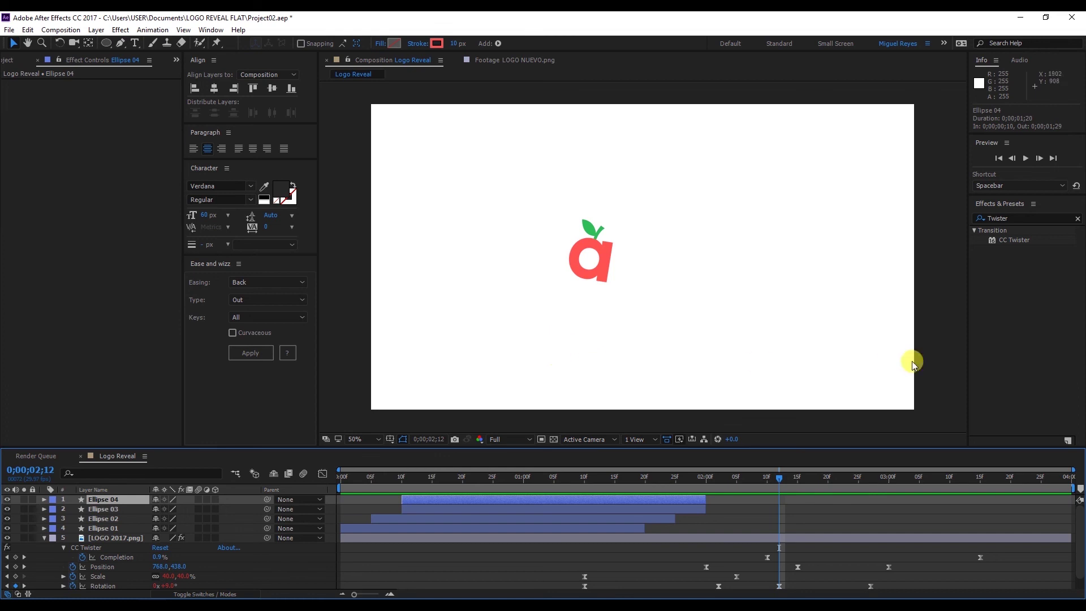
click(878, 399)
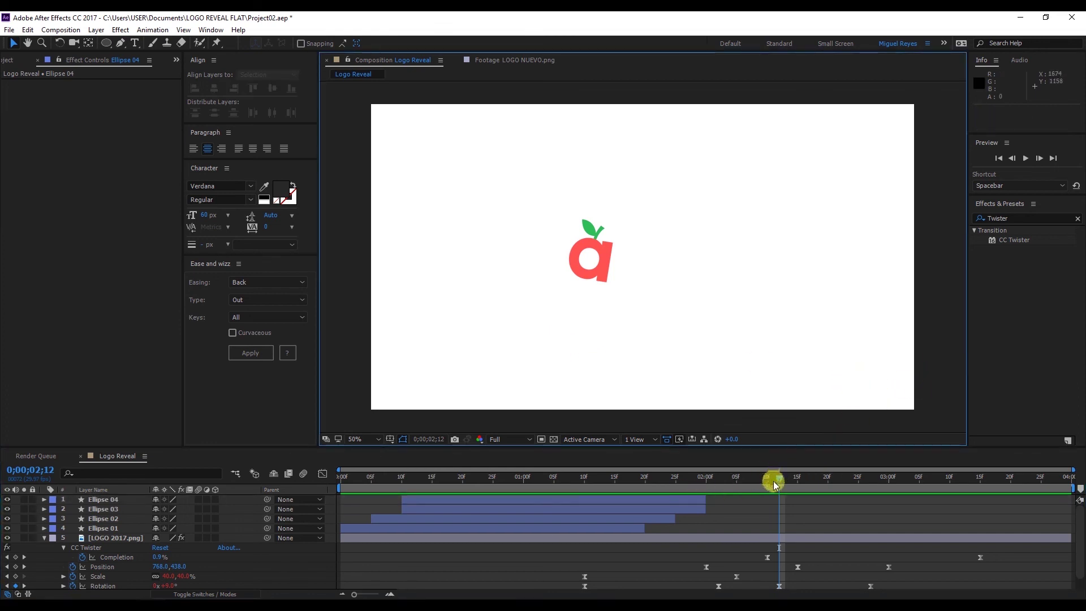
drag(768, 478, 797, 482)
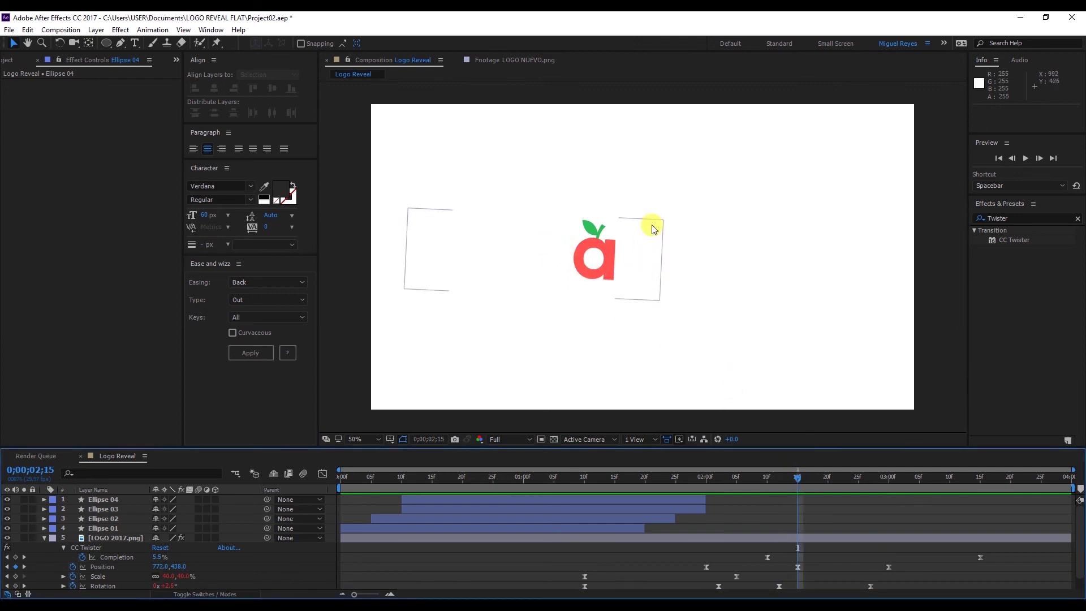
Step: Draw an open U-shaped curve beneath the letter "a" with the Pen tool on a new shape layer
click(44, 537)
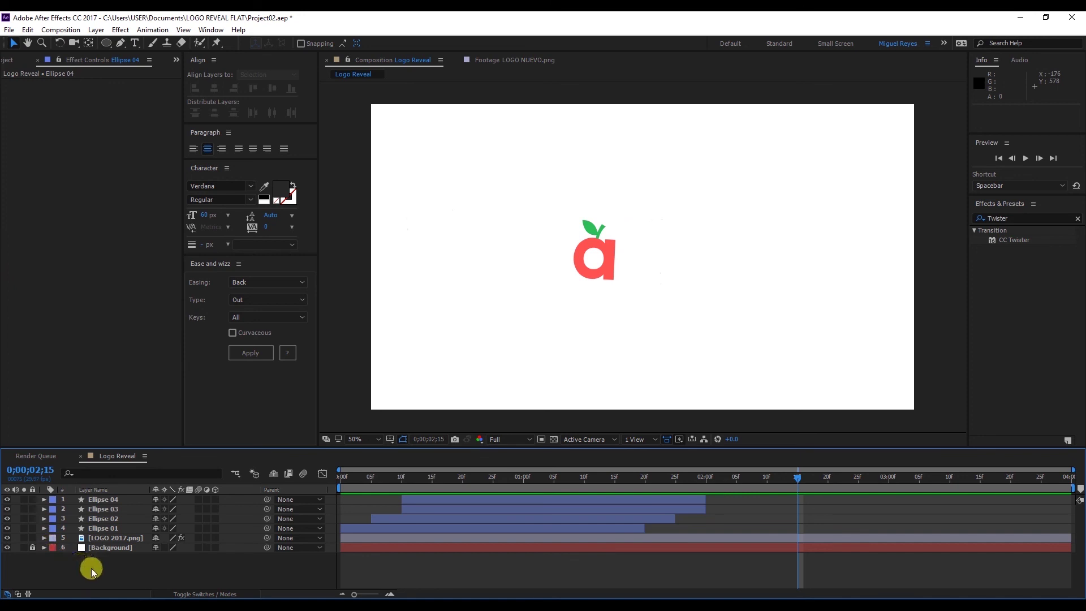
click(122, 44)
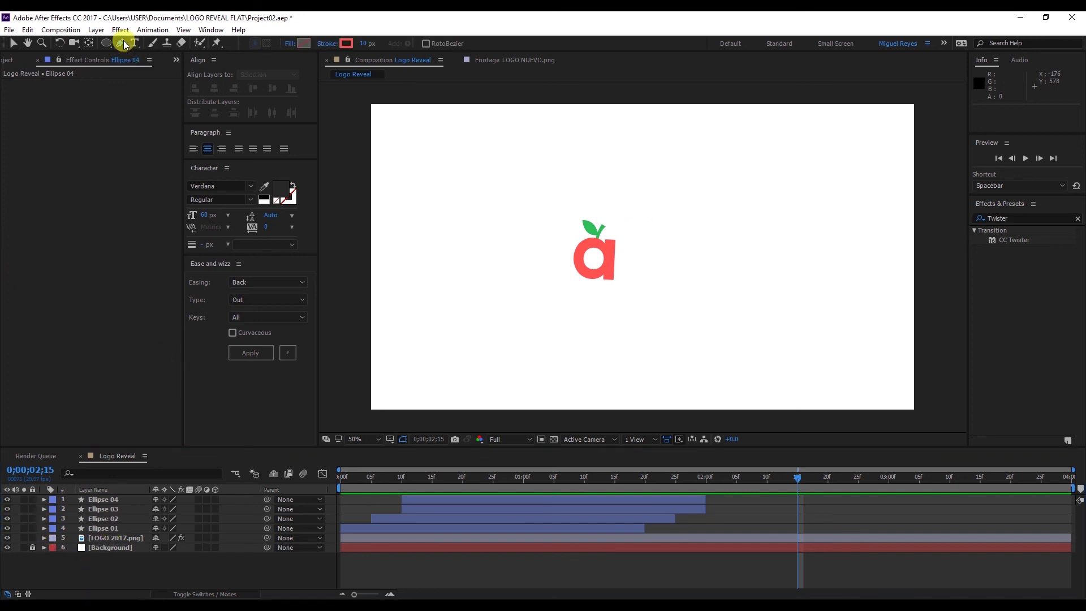
click(540, 271)
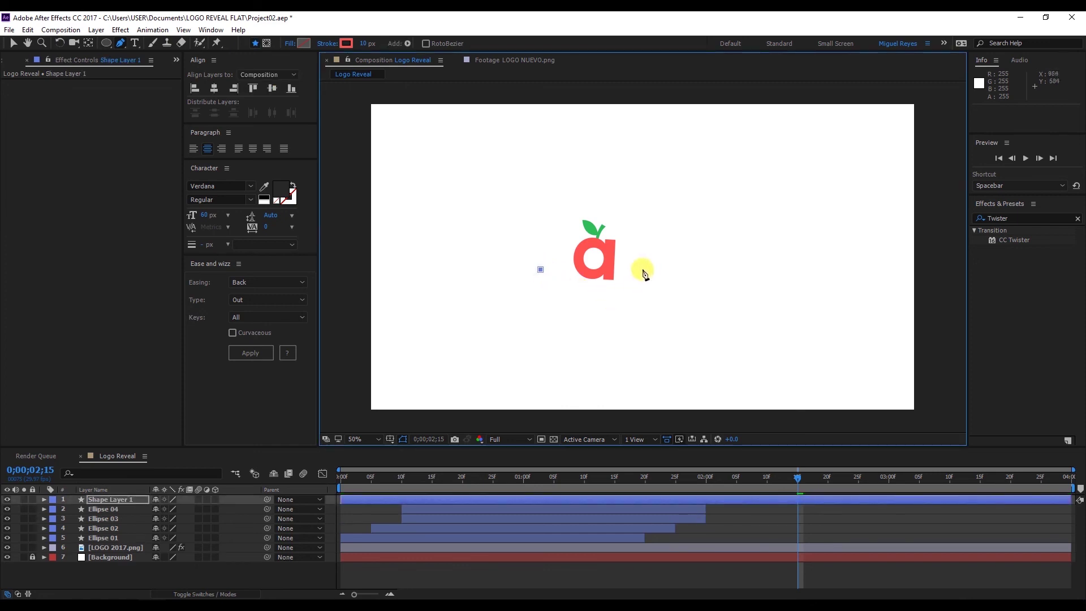
drag(643, 269, 711, 193)
key(comma)
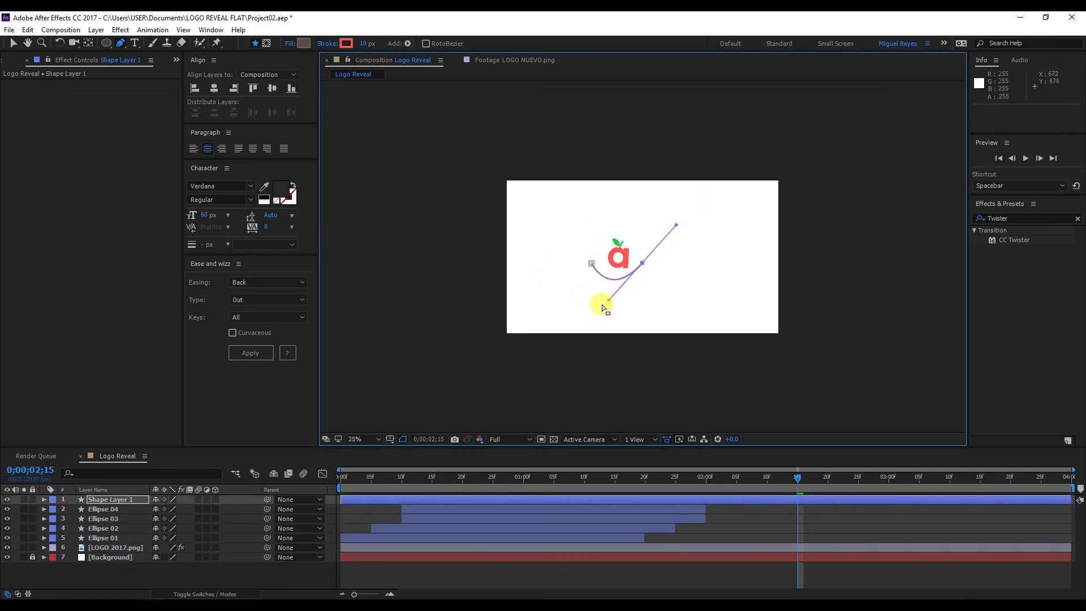
key(period)
key(ctrl+z)
drag(579, 262, 618, 263)
click(622, 229)
key(v)
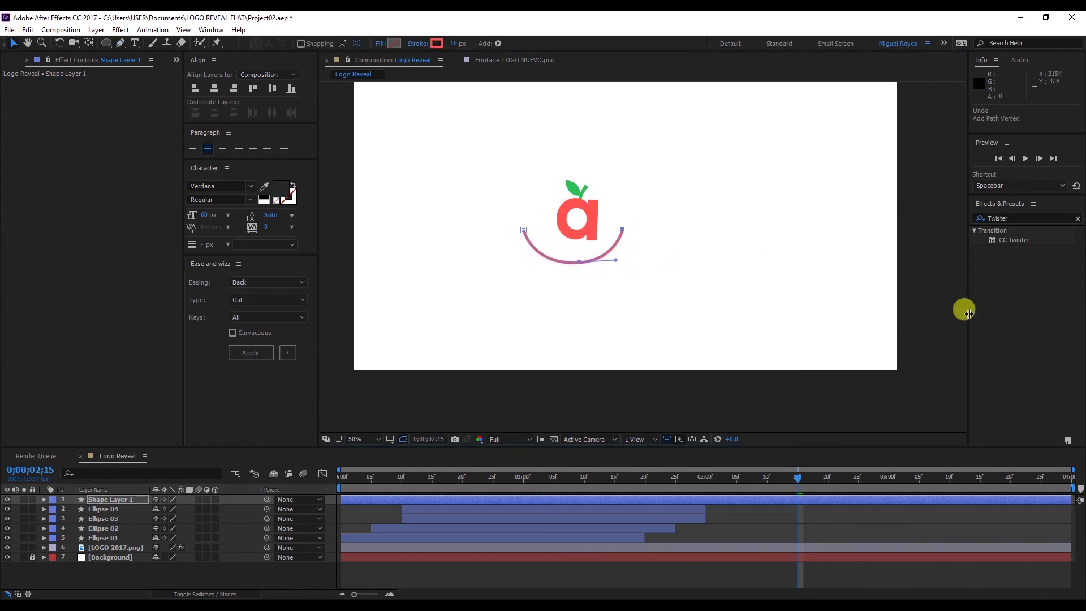
click(918, 332)
Step: Copy Ellipse 04's Start and End keyframes onto the new curve layer at 0;00;01;25 and reveal them
click(458, 509)
key(u)
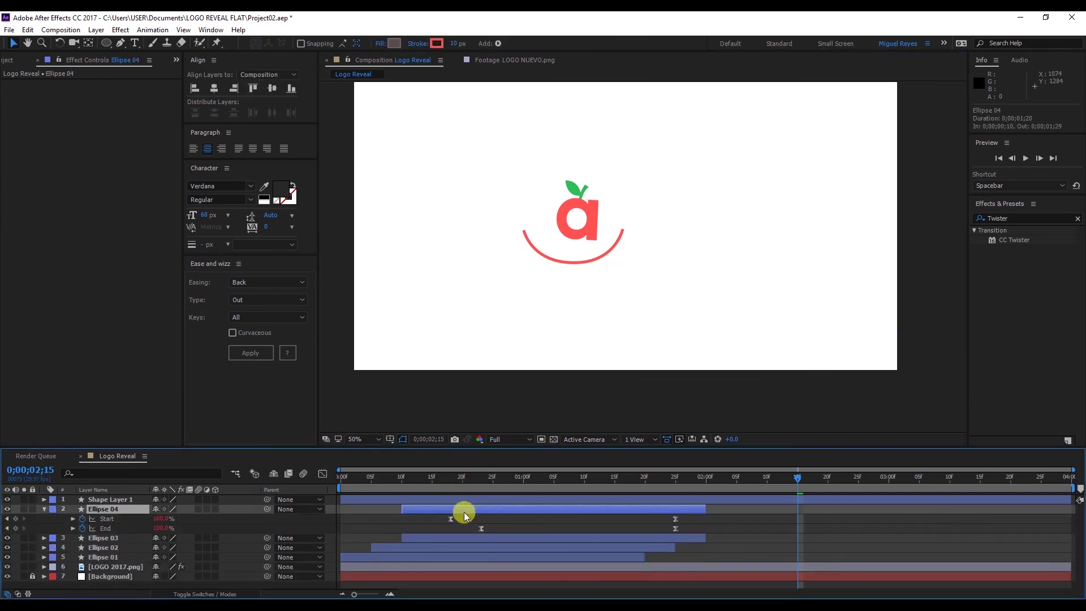
drag(432, 514, 690, 542)
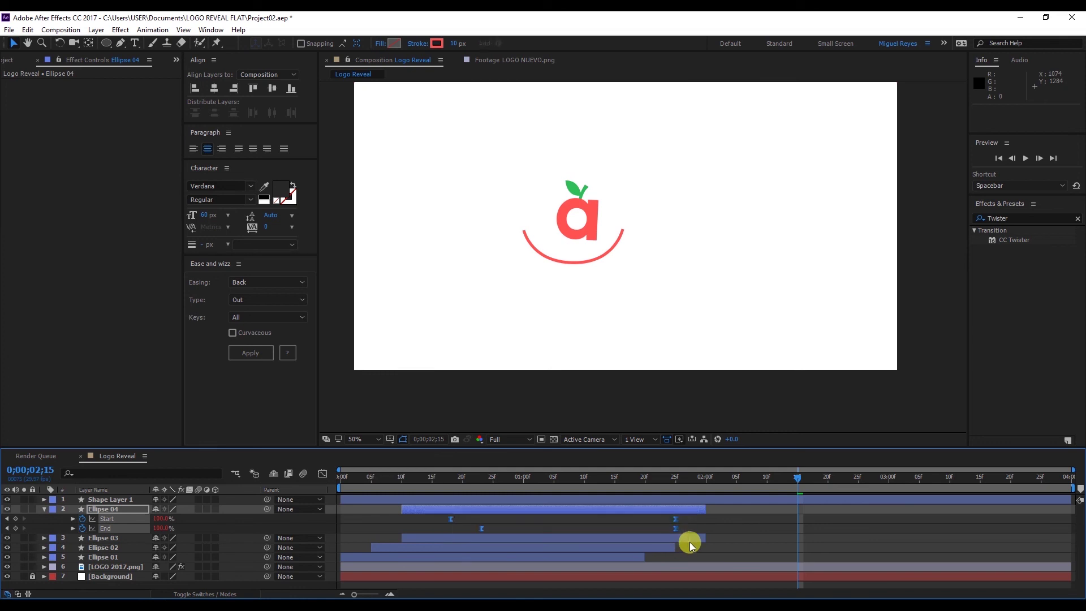
key(ctrl+c)
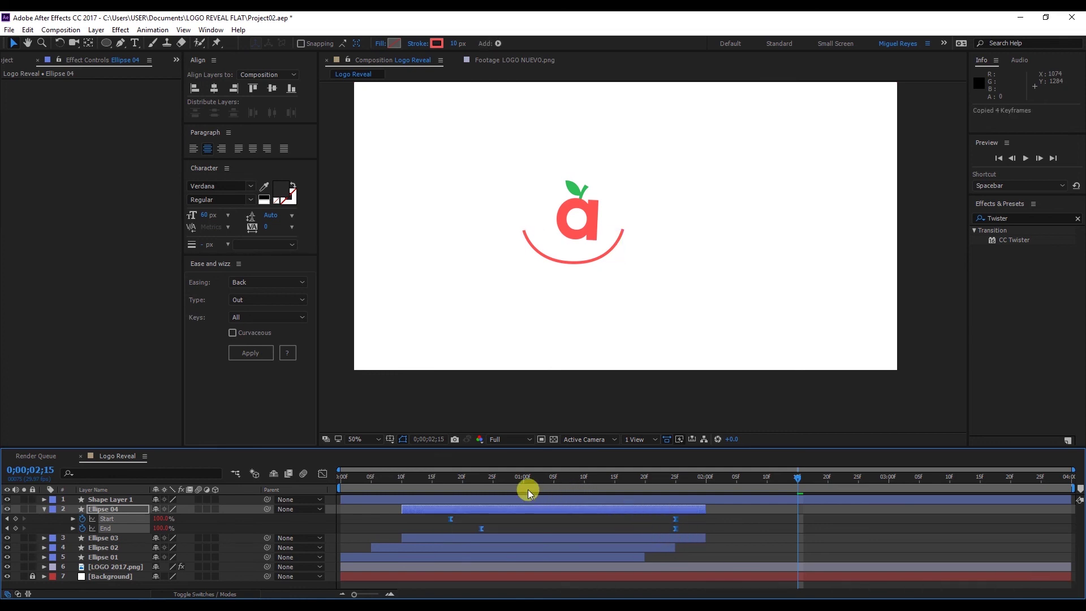
drag(522, 478, 683, 501)
click(683, 500)
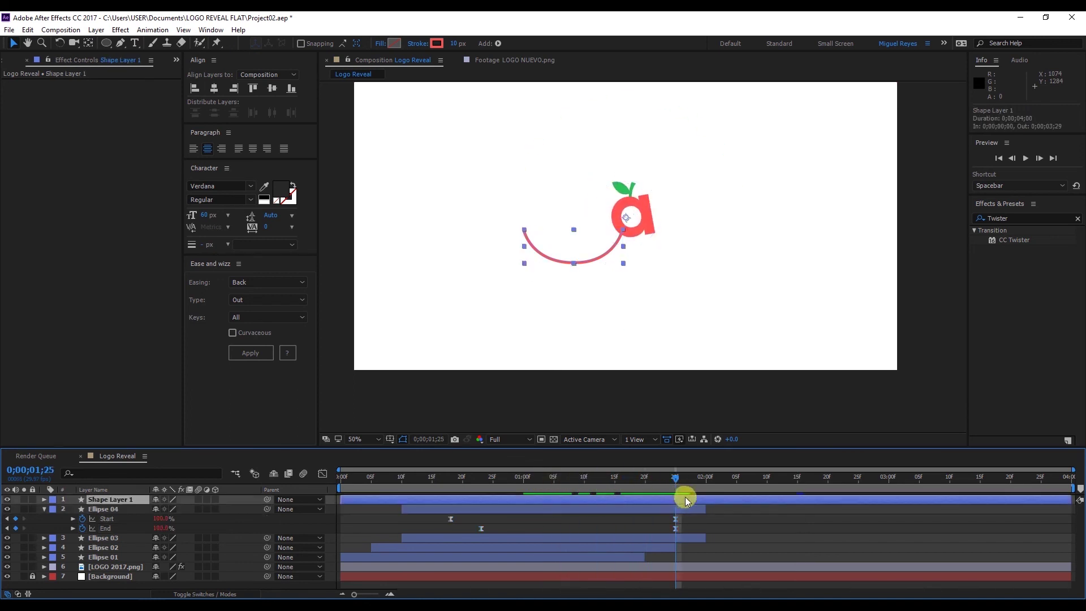
key(ctrl+v)
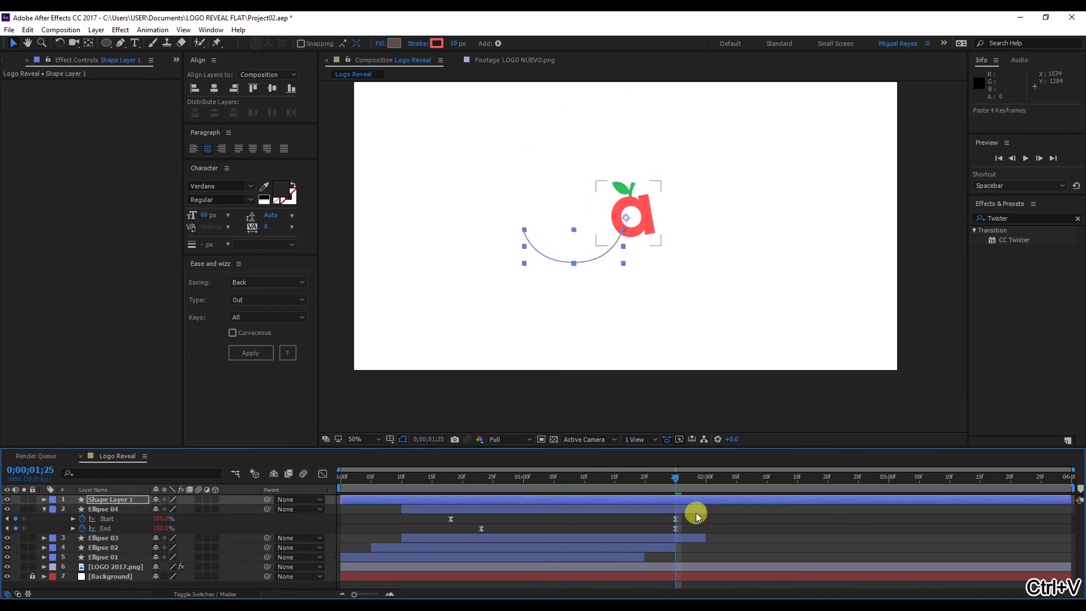
key(u)
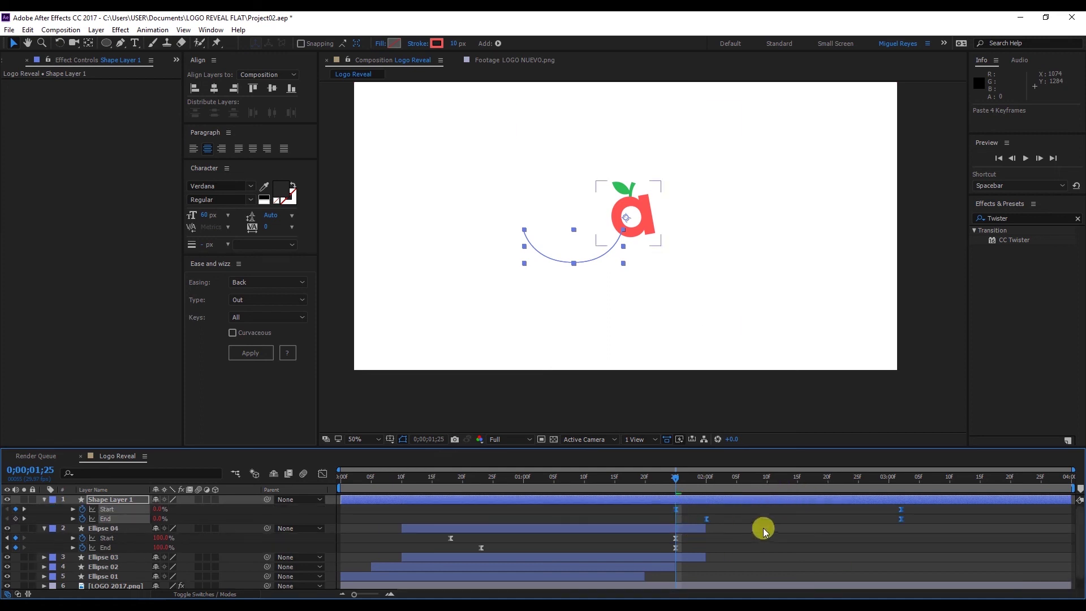
click(763, 528)
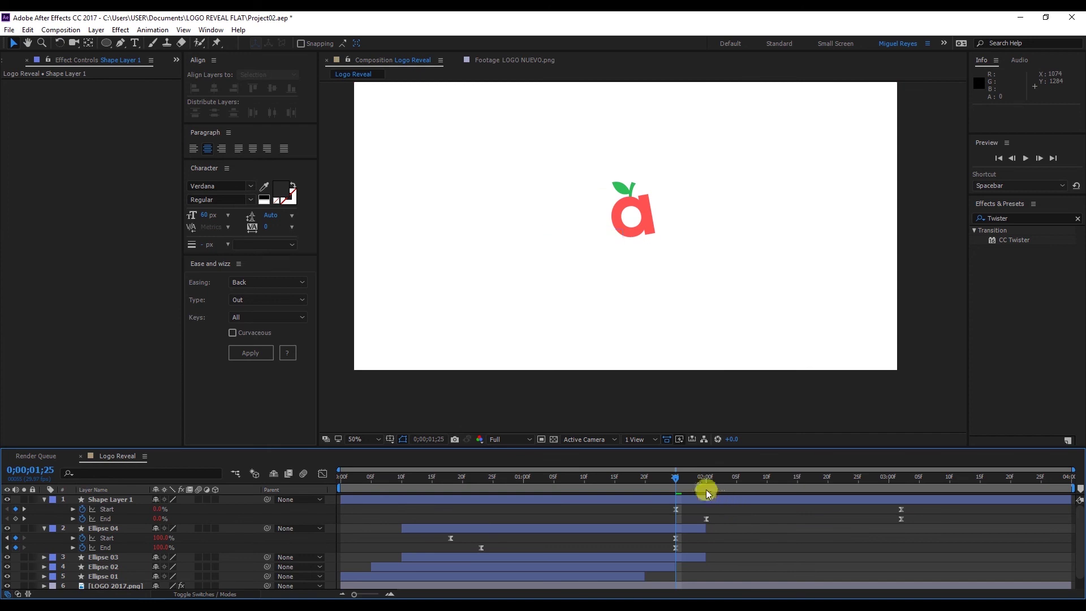
Step: Move the curve's final Start and End keyframes to 0;00;02;20 and preview the animation from the beginning
drag(734, 486, 826, 499)
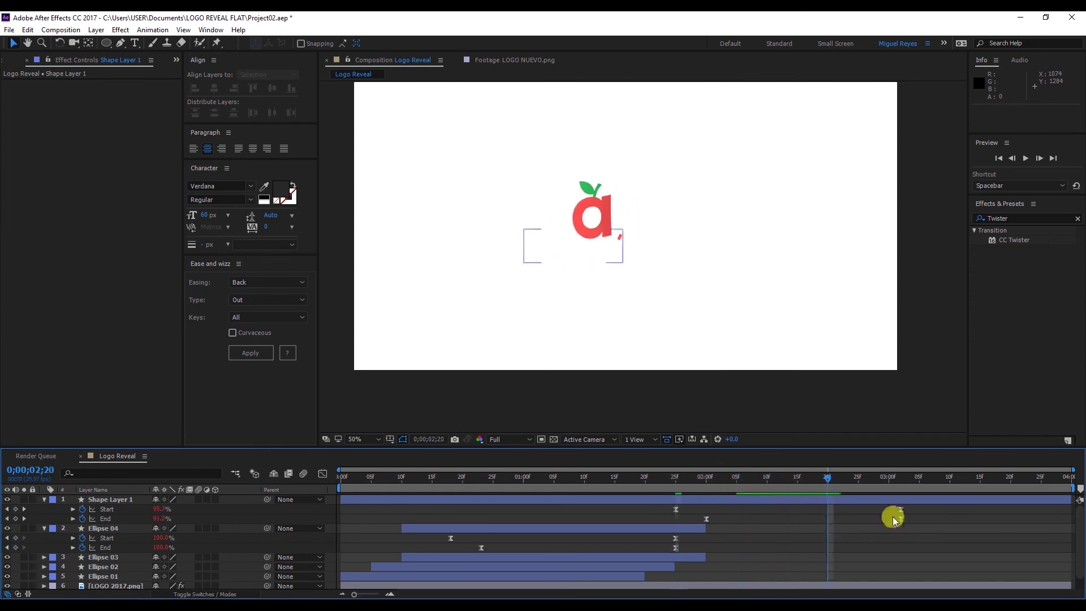
drag(892, 507, 829, 524)
drag(693, 480, 338, 487)
key(space)
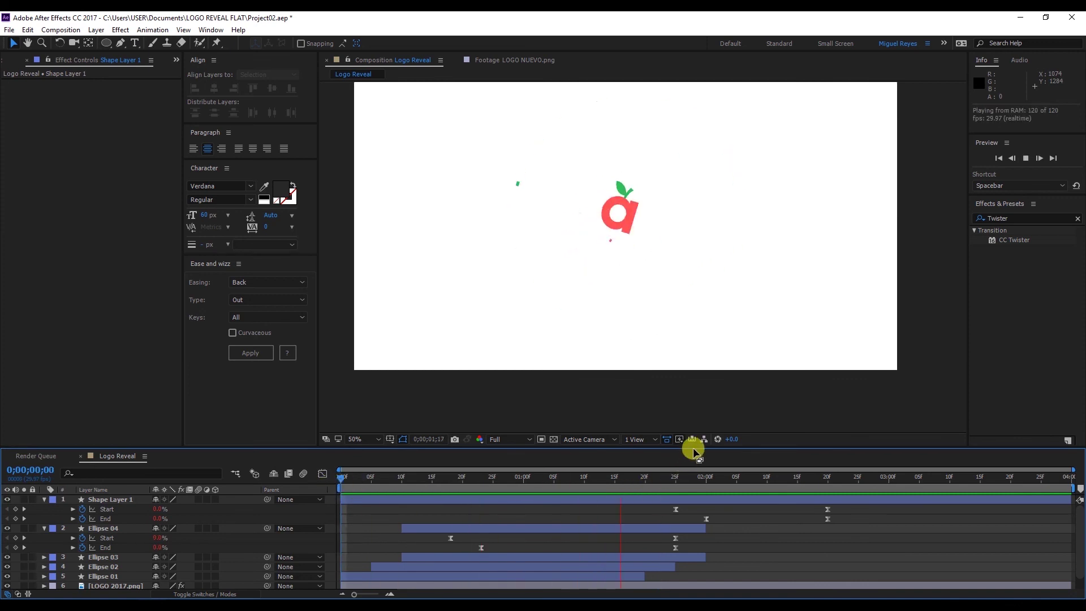
key(space)
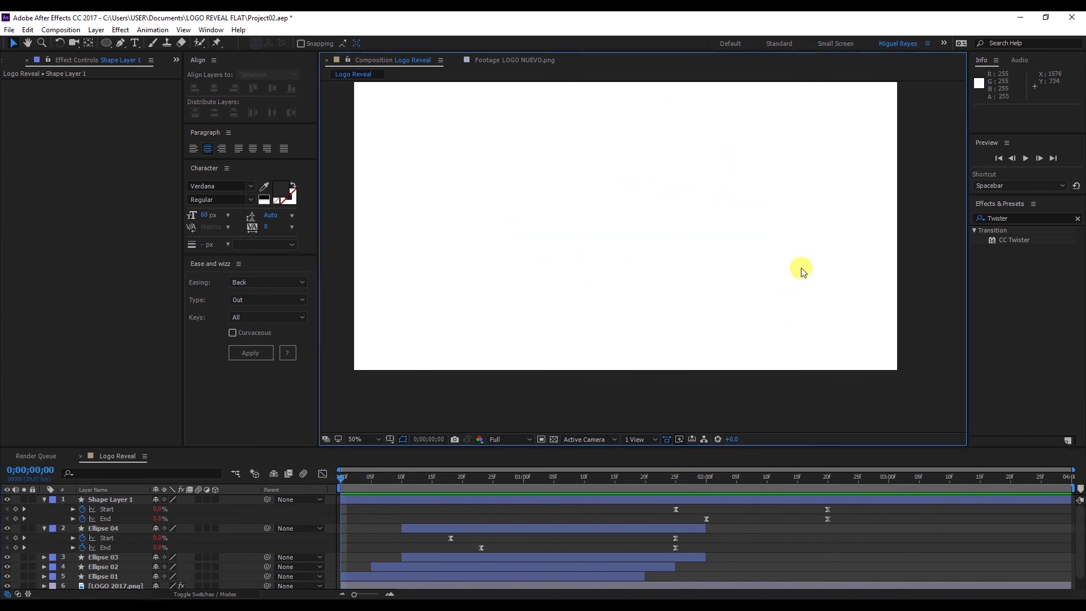
drag(819, 291, 828, 302)
click(365, 486)
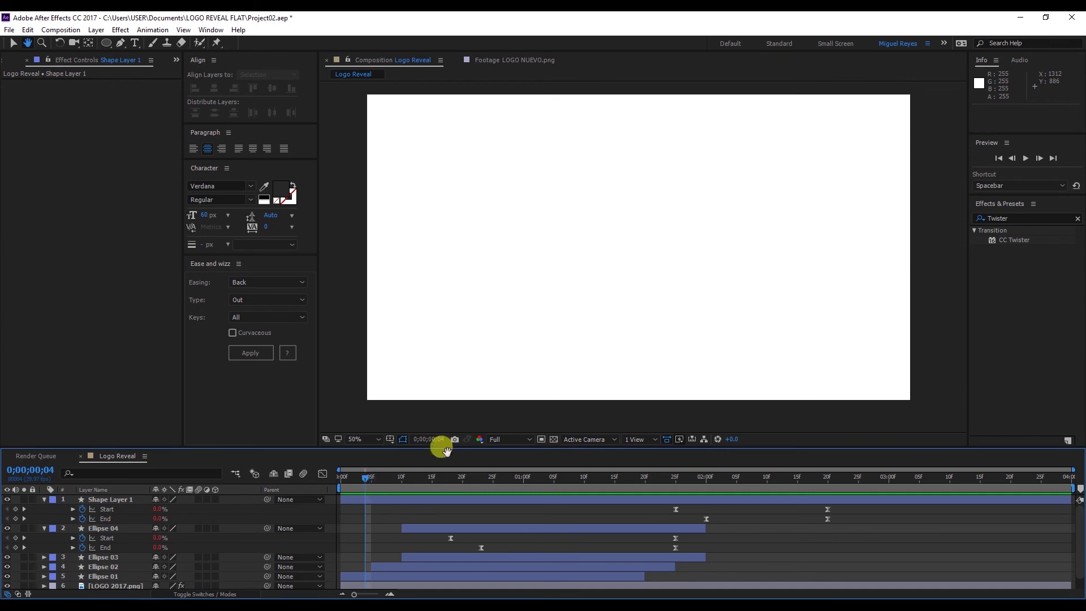
Step: Collapse the revealed layer properties and rename the new curve layer as Path
click(458, 411)
key(u)
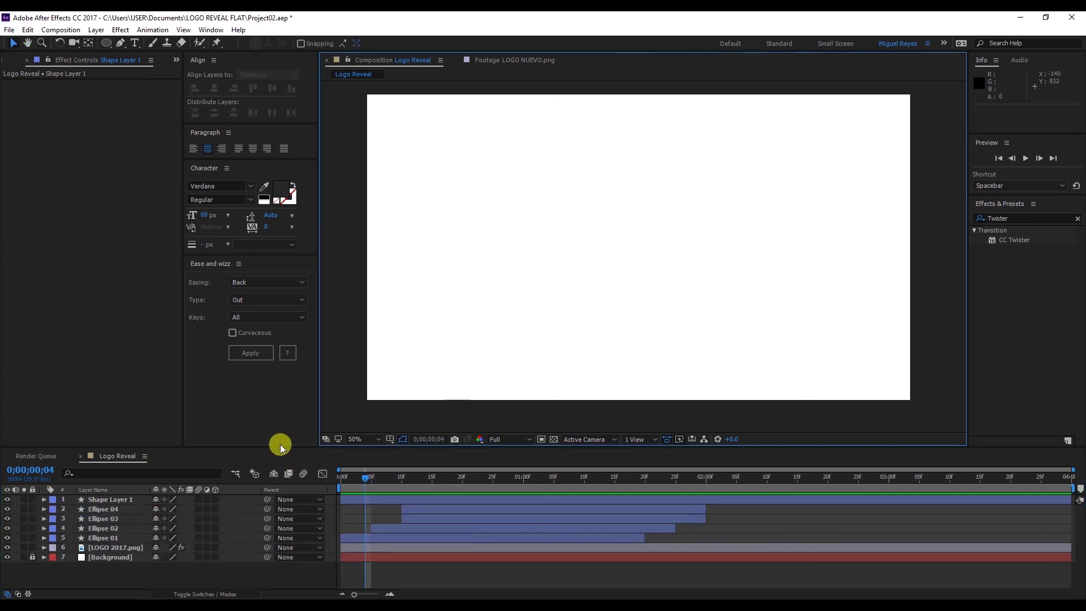
click(205, 594)
click(204, 594)
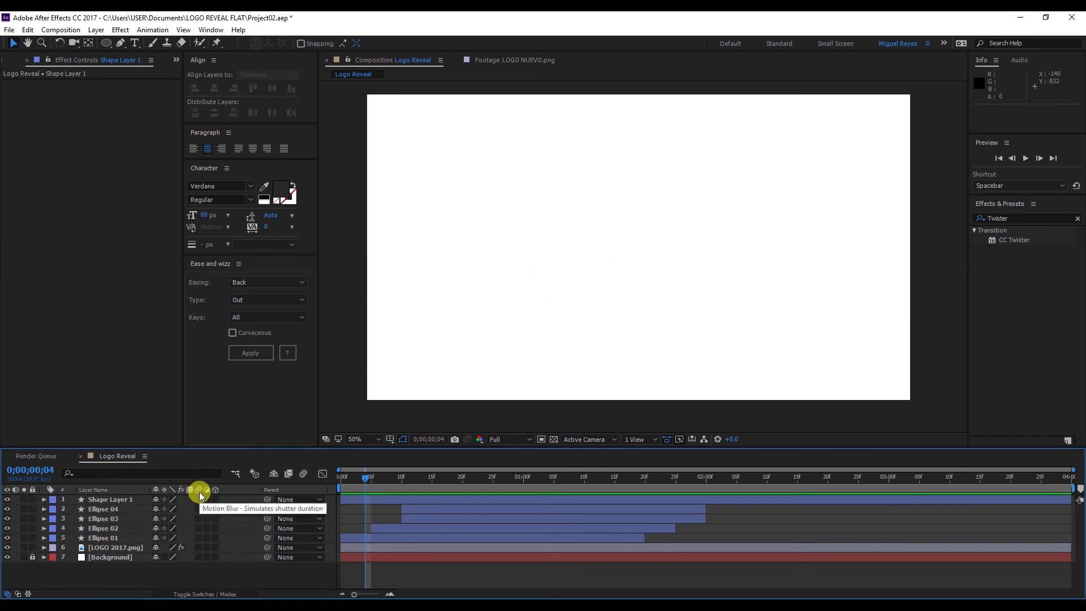
click(121, 500)
key(Return)
text(Path)
key(Return)
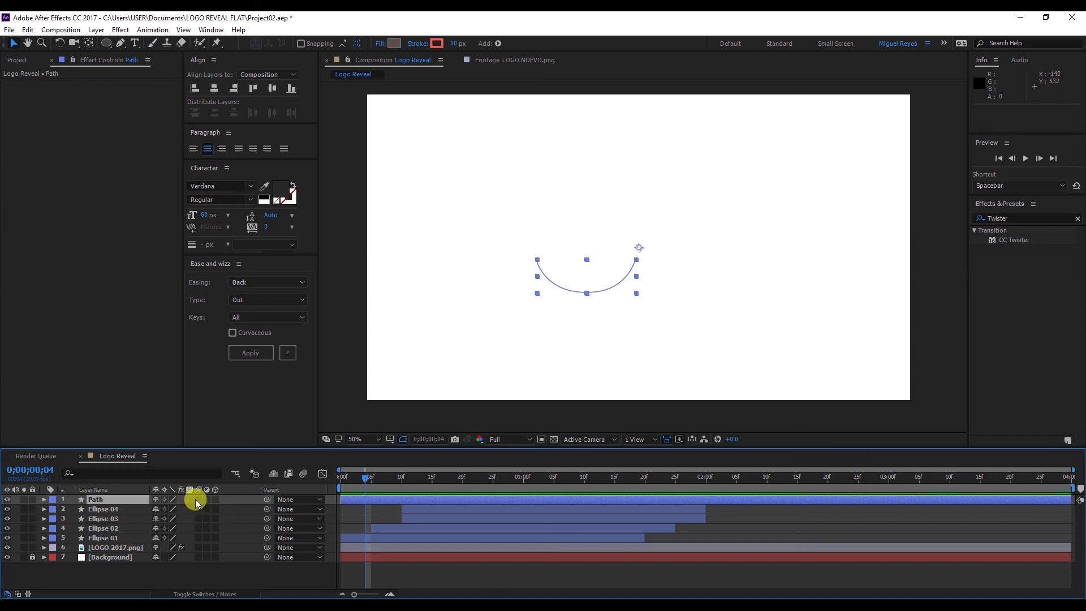
Step: Turn on motion blur for the Path and LOGO 2017.png layers and enable it for the composition
click(198, 500)
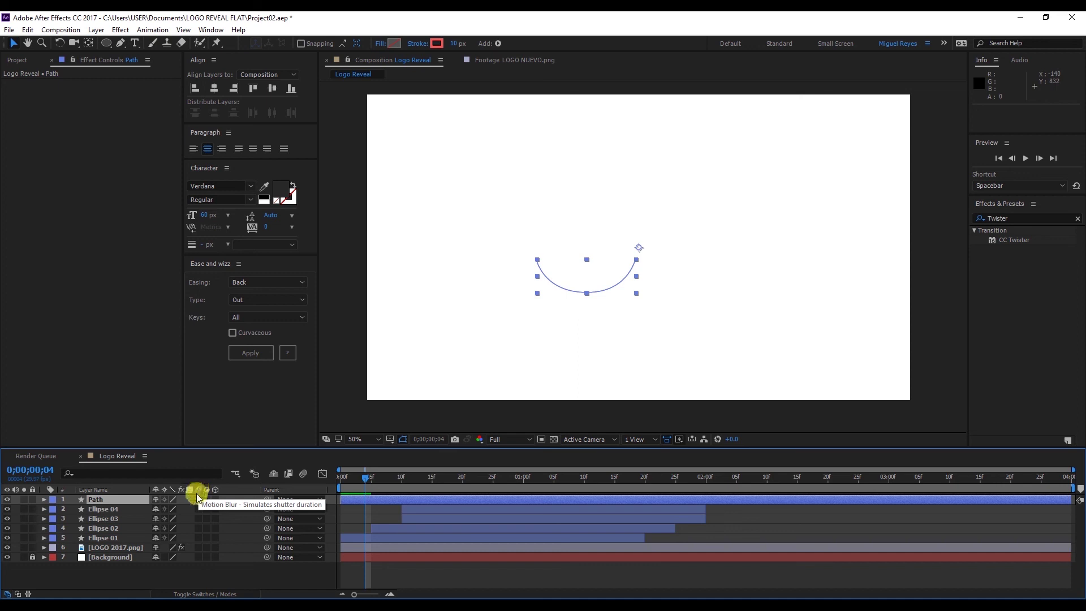
click(120, 548)
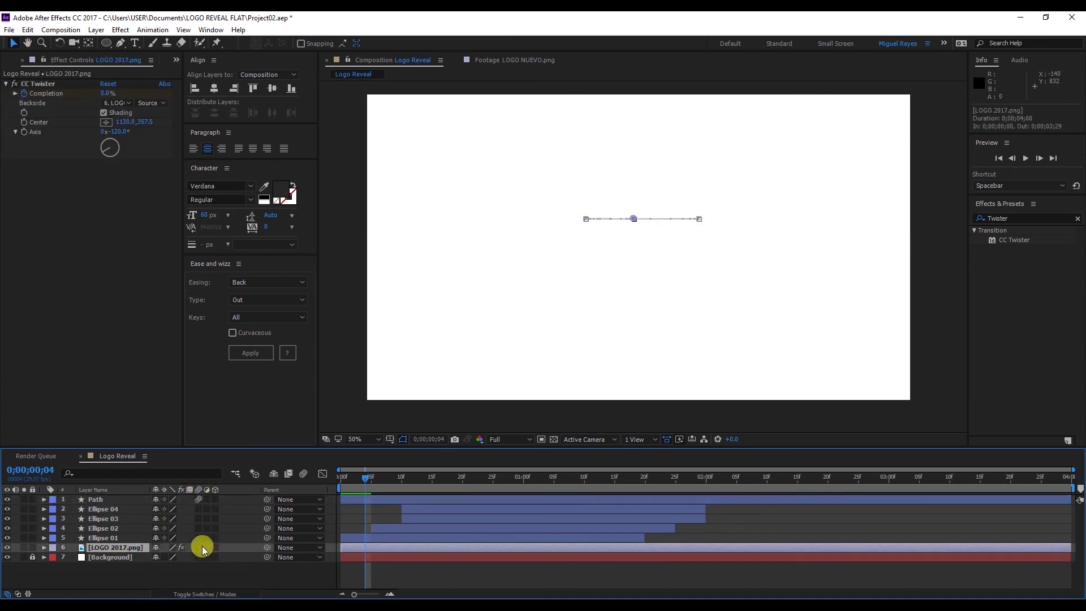
click(198, 547)
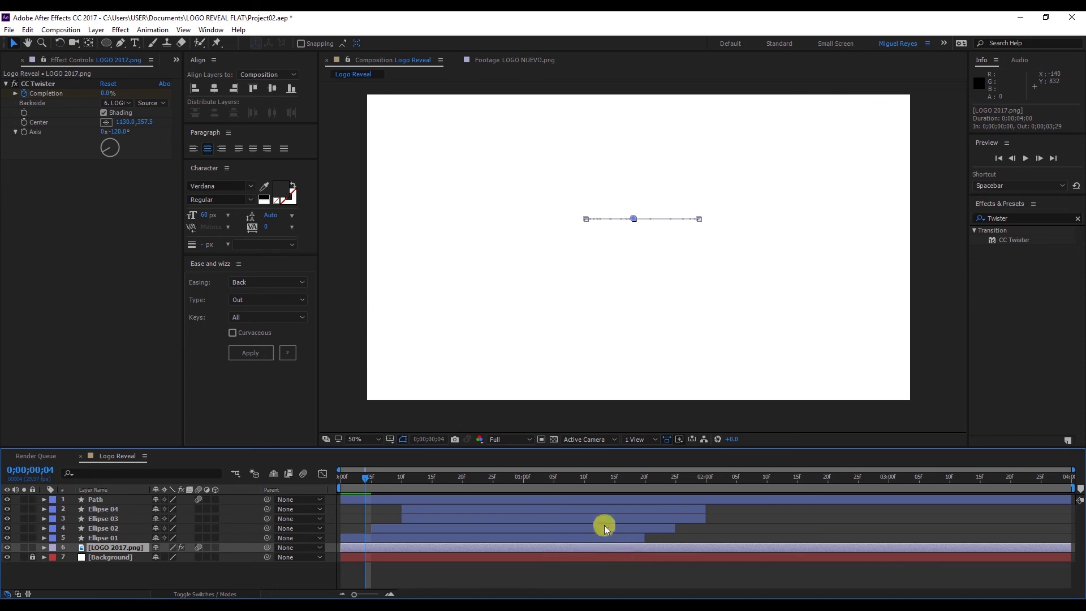
drag(593, 476, 725, 507)
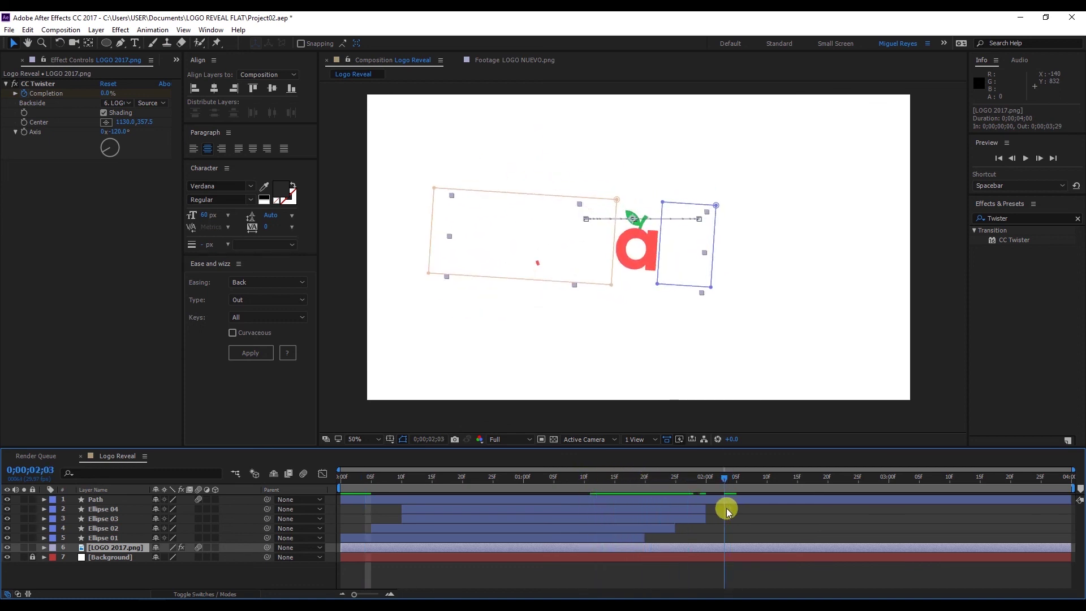
click(306, 477)
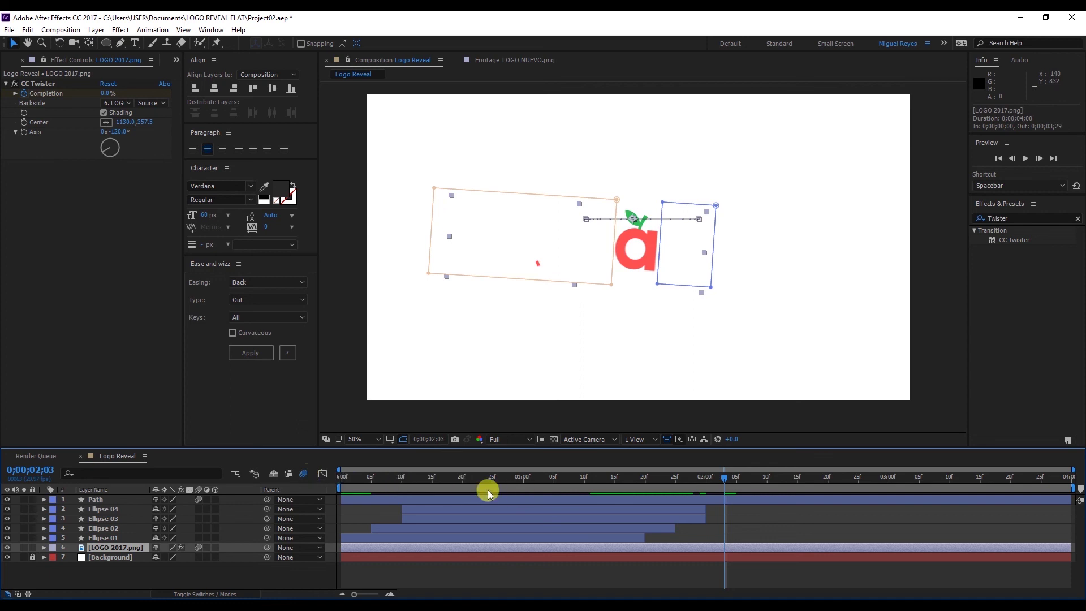
Step: Inspect the motion blur on the "a" and curve at 0;00;02;08, and preview the animation from the beginning
click(198, 499)
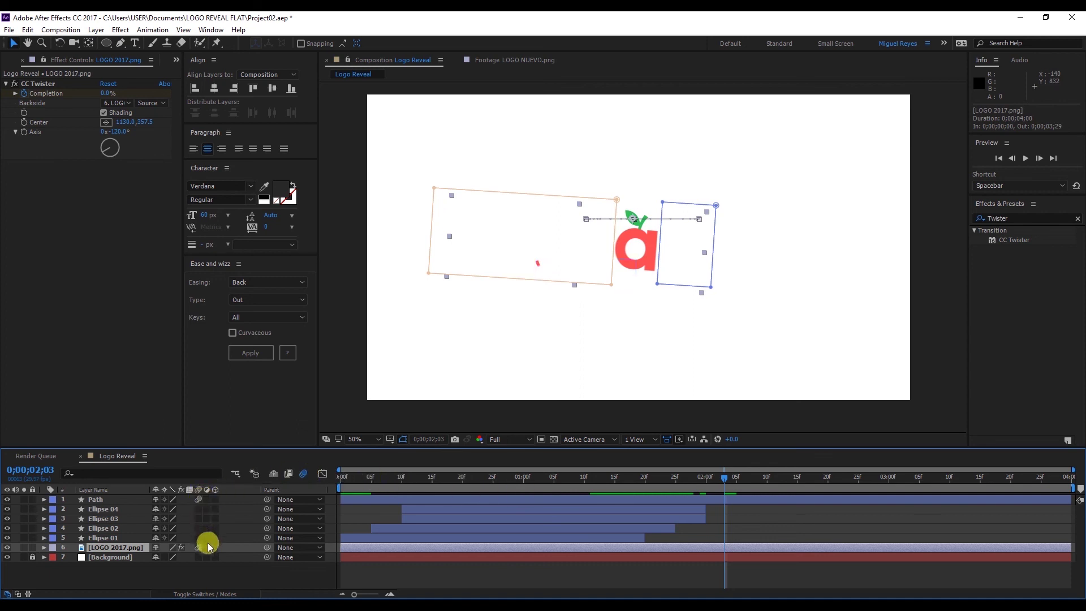
drag(724, 477, 755, 477)
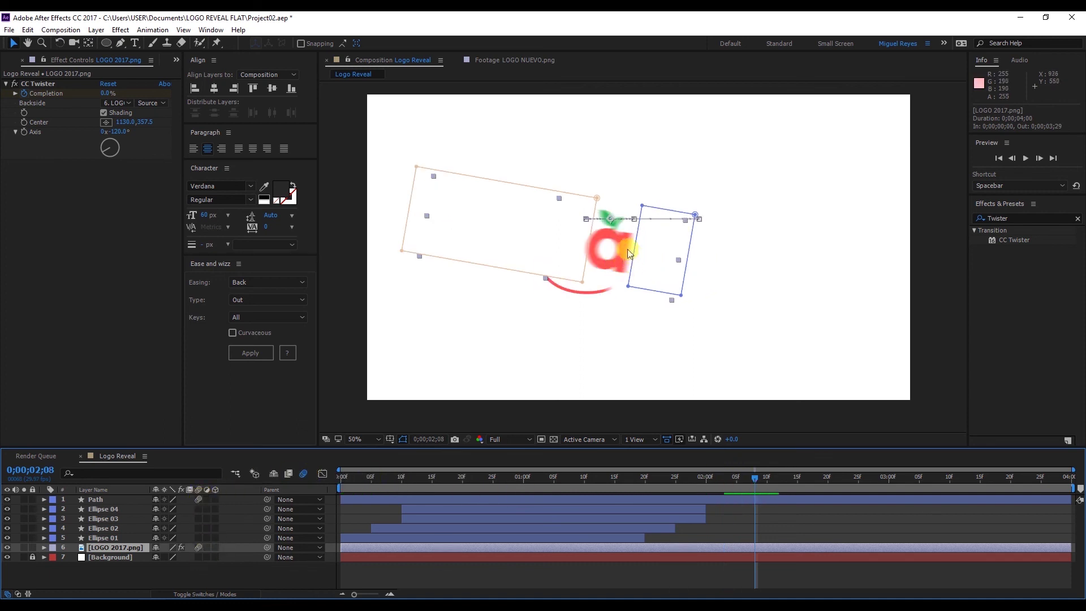
key(period)
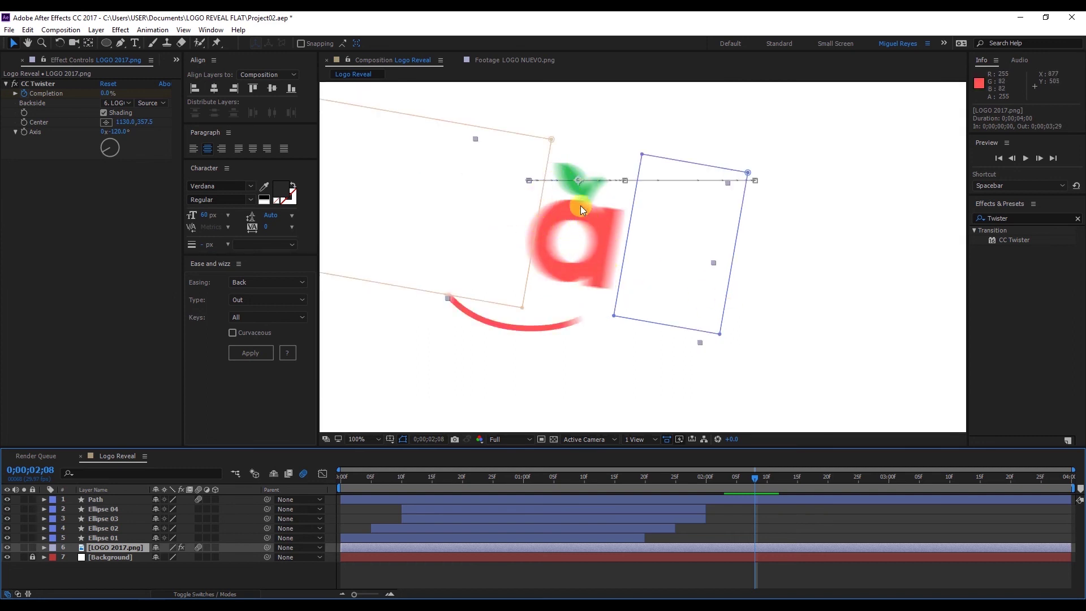
key(comma)
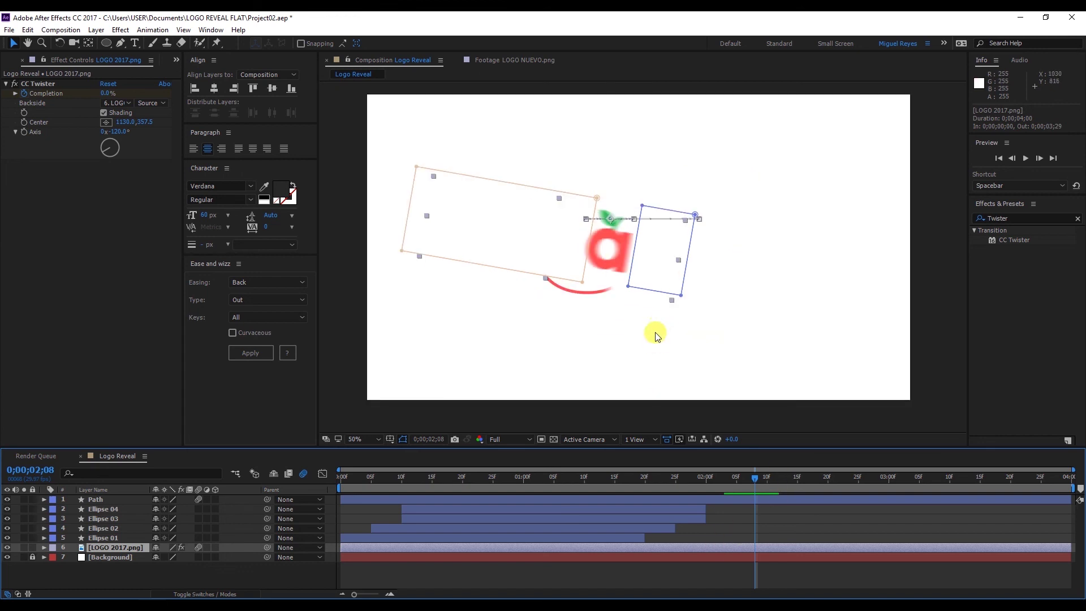
click(338, 484)
key(space)
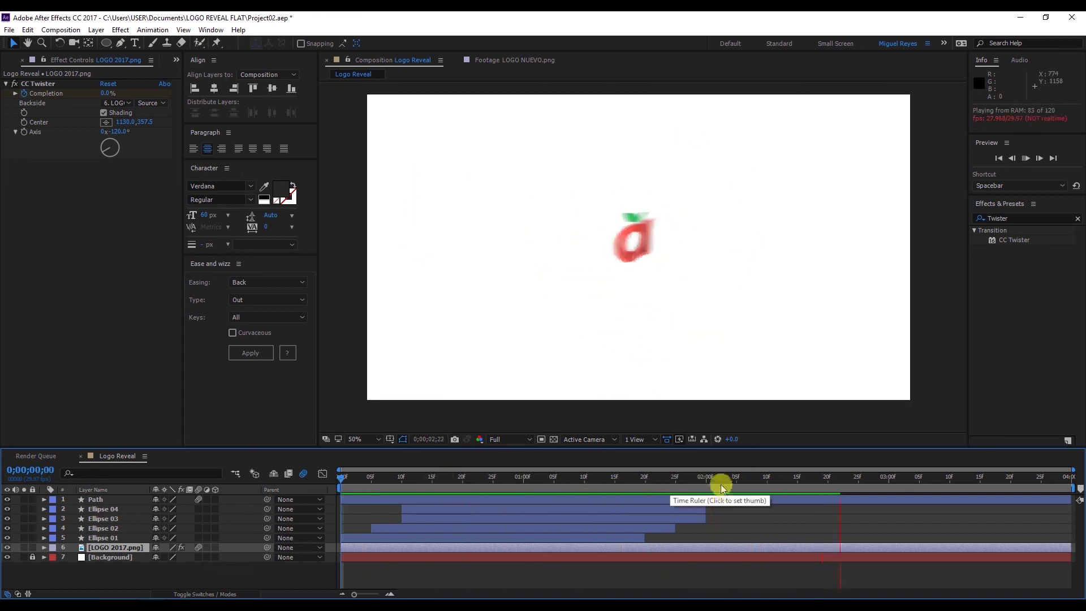
Step: Return to 0;00;02;08 and examine the Path layer's motion blur up close
click(720, 480)
drag(720, 480, 755, 486)
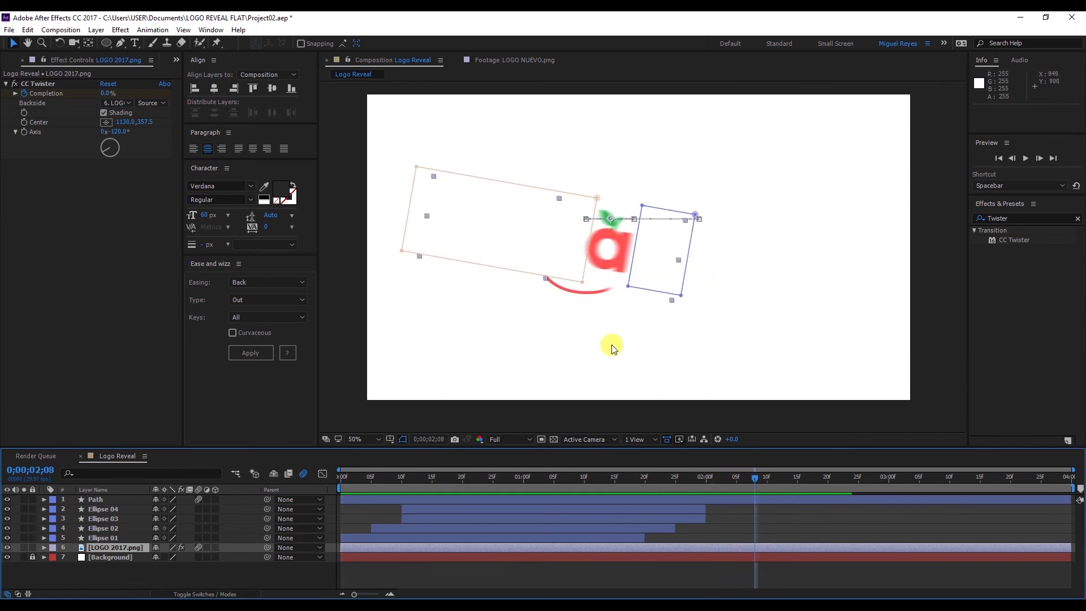
key(period)
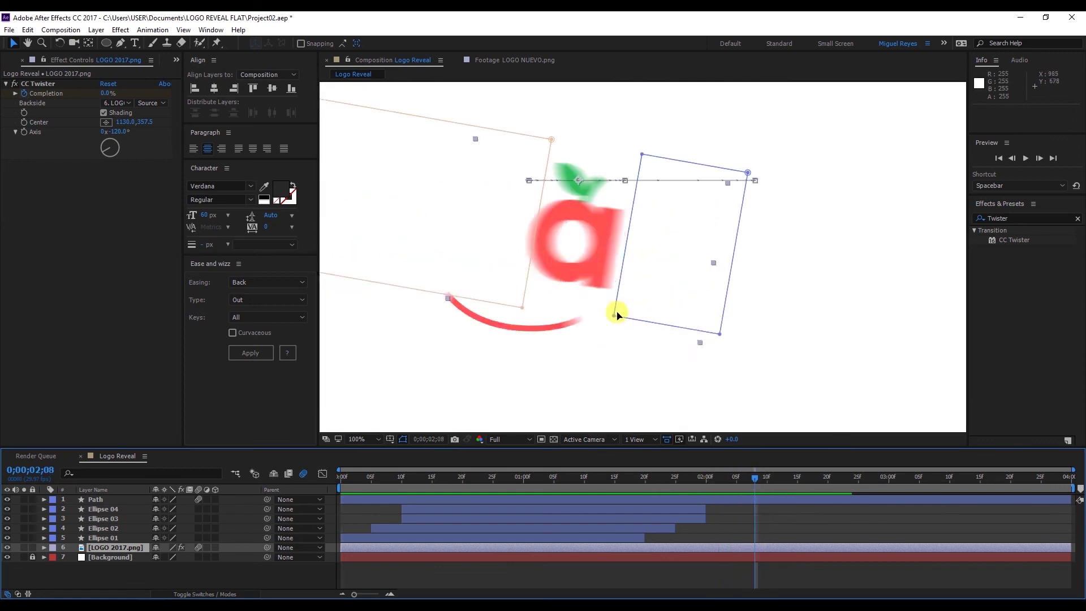
click(110, 501)
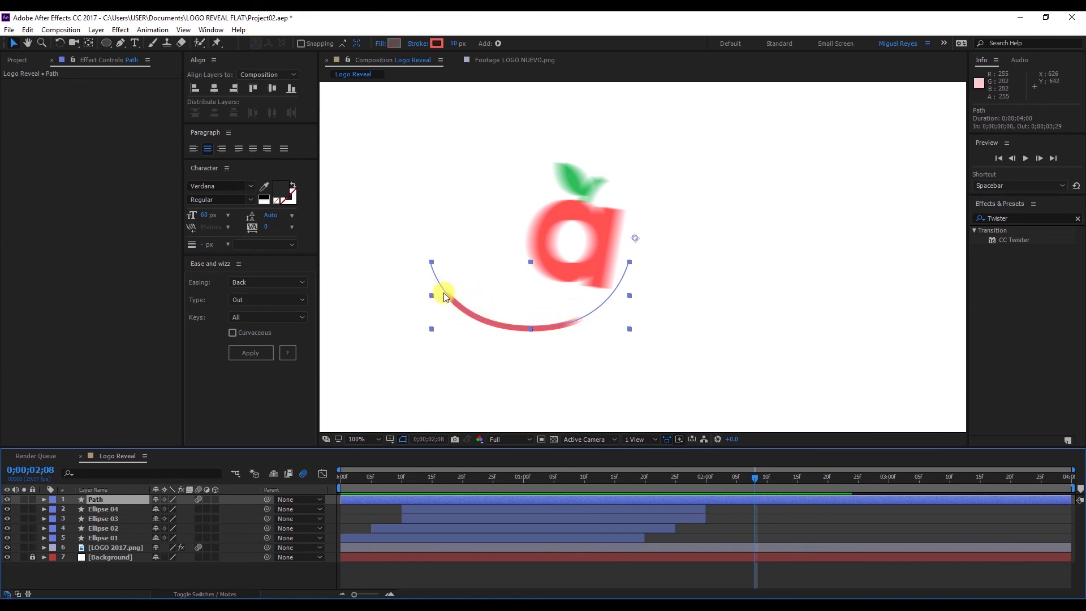
click(198, 500)
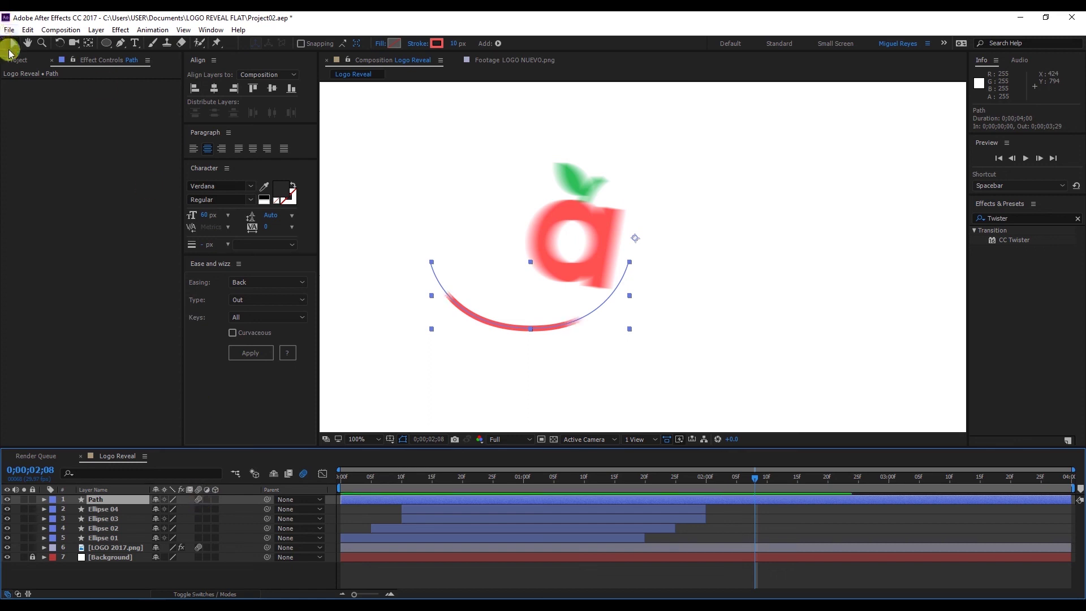
Step: Set the Logo Reveal composition's motion blur shutter angle to 350° and preview the animation from the beginning
click(18, 60)
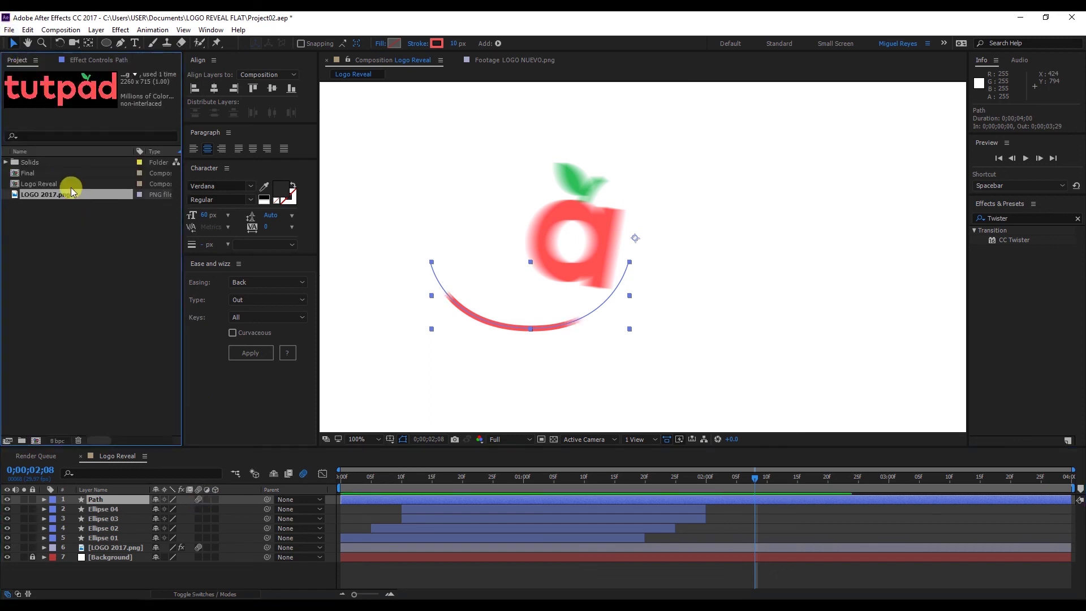
right_click(61, 185)
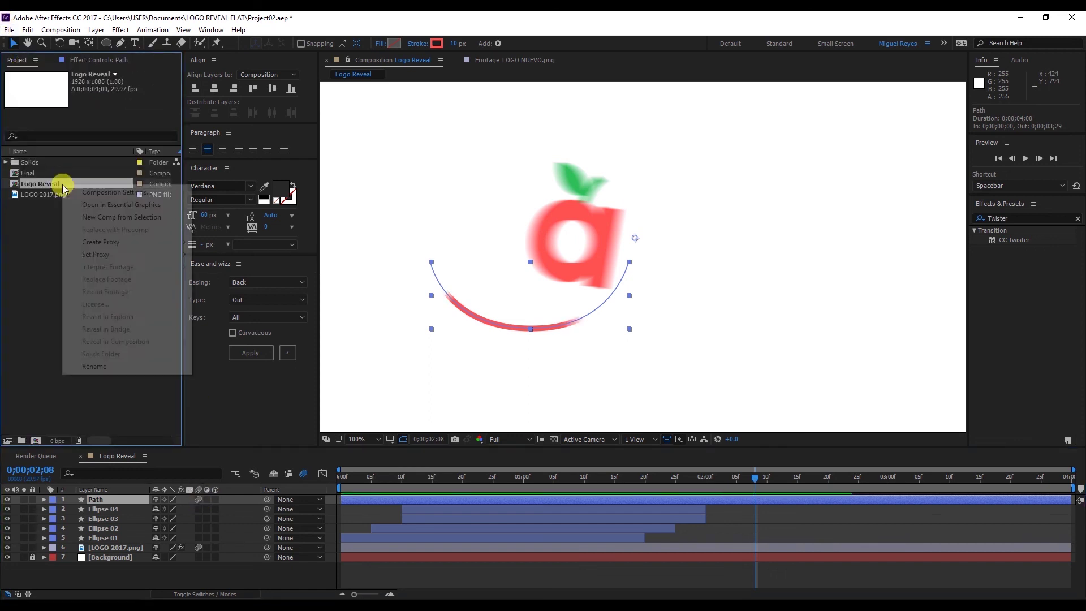
click(113, 195)
drag(300, 154, 138, 138)
click(170, 181)
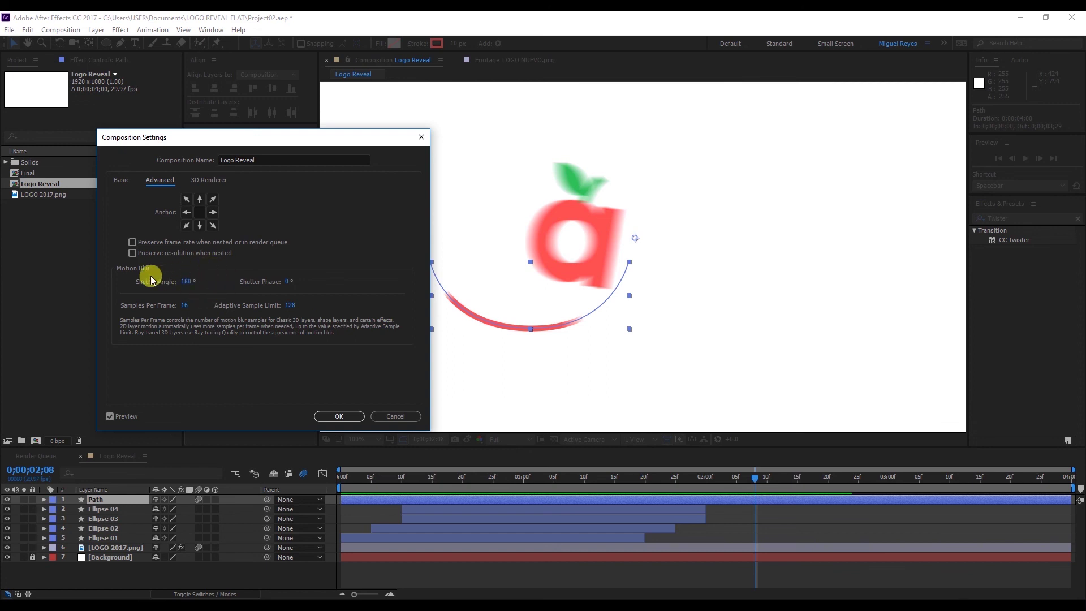
click(189, 282)
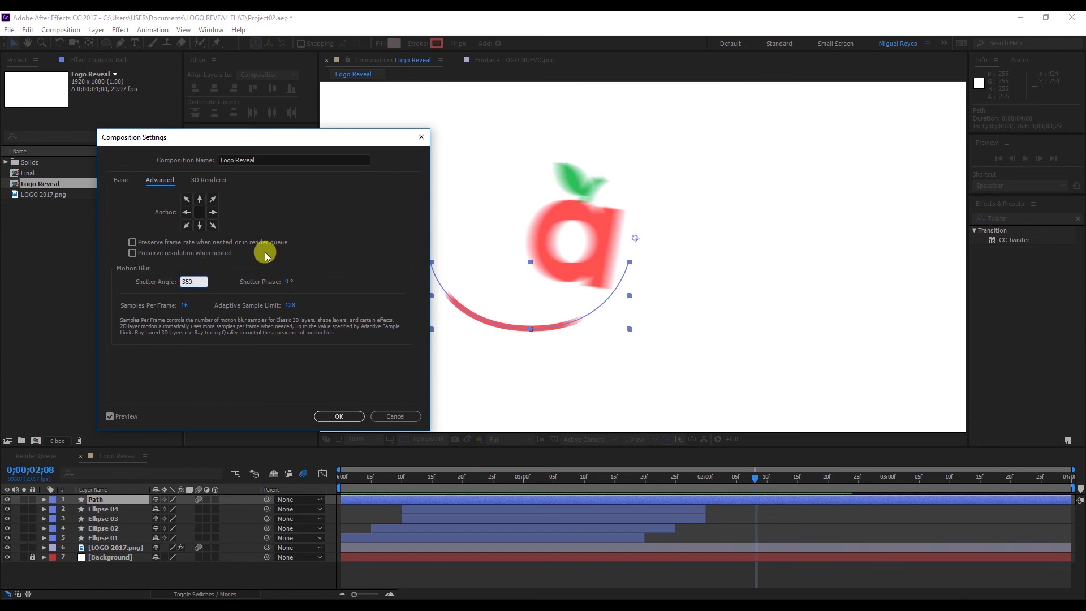
key(Tab)
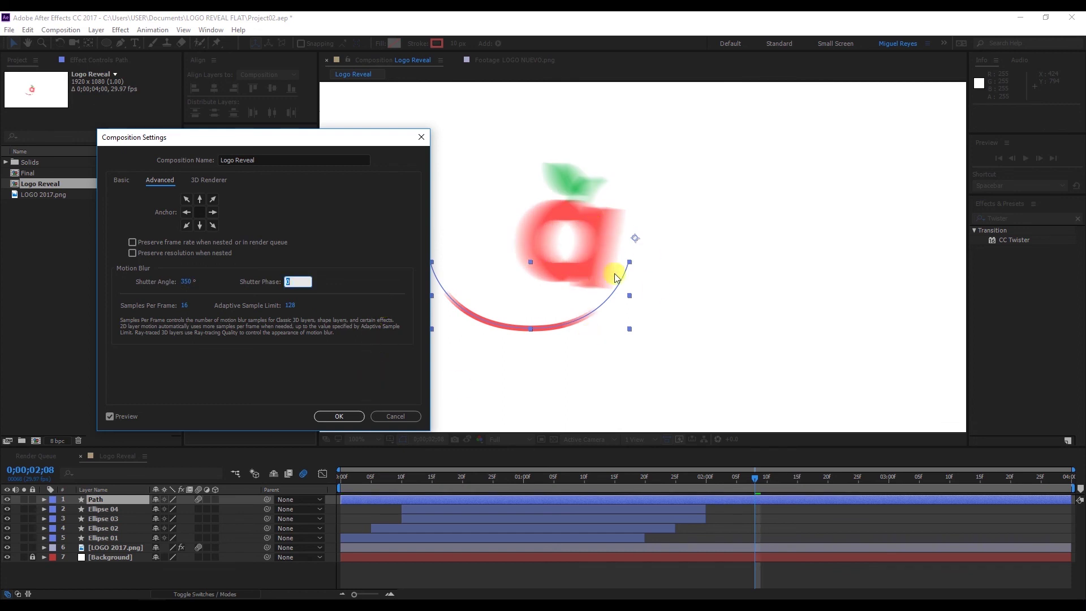
click(345, 413)
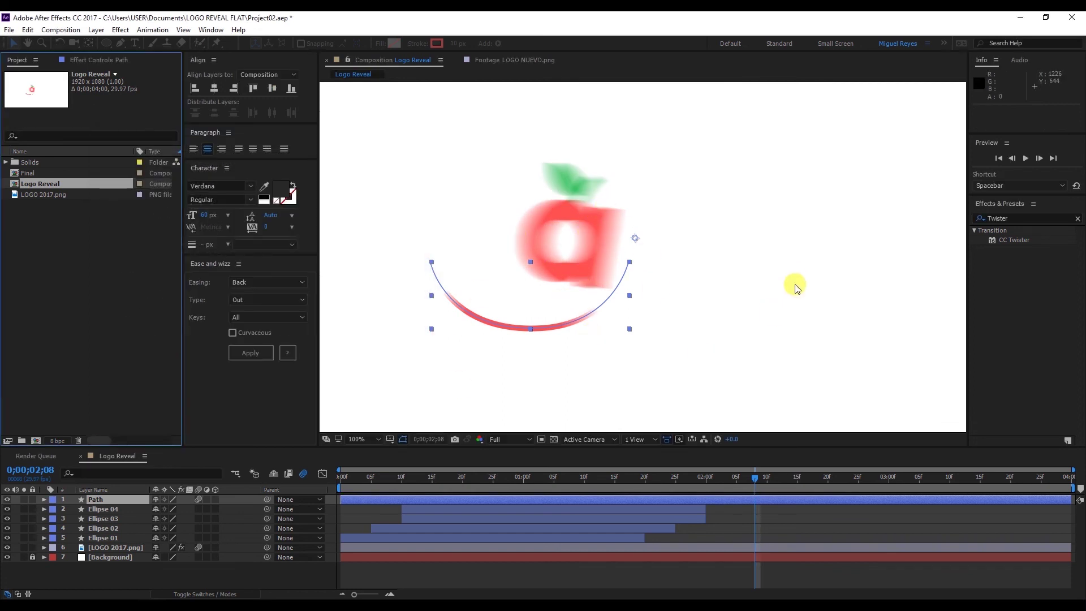
key(comma)
key(space)
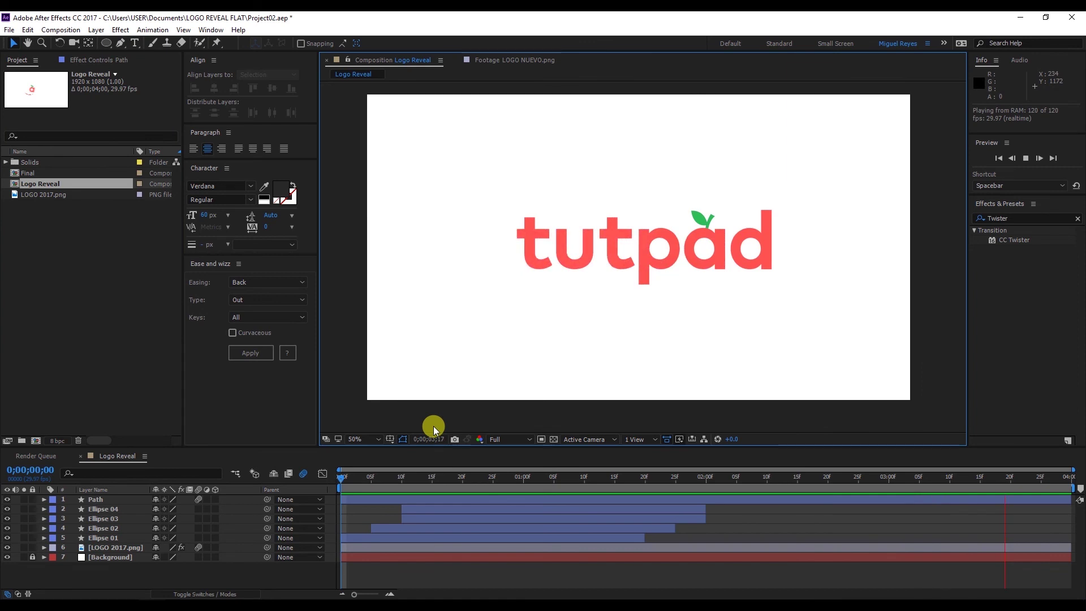